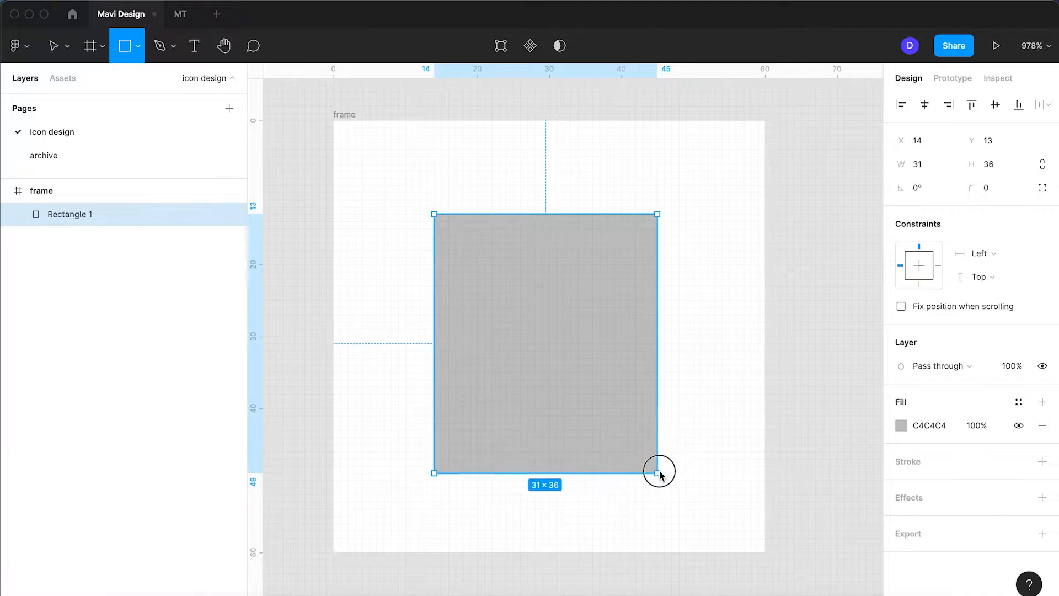
Resize the rectangle to 30 × 34 and move it to X 10, Y 13 in the frame.
click(660, 346)
drag(657, 415, 650, 416)
drag(572, 465, 568, 454)
drag(586, 375, 557, 377)
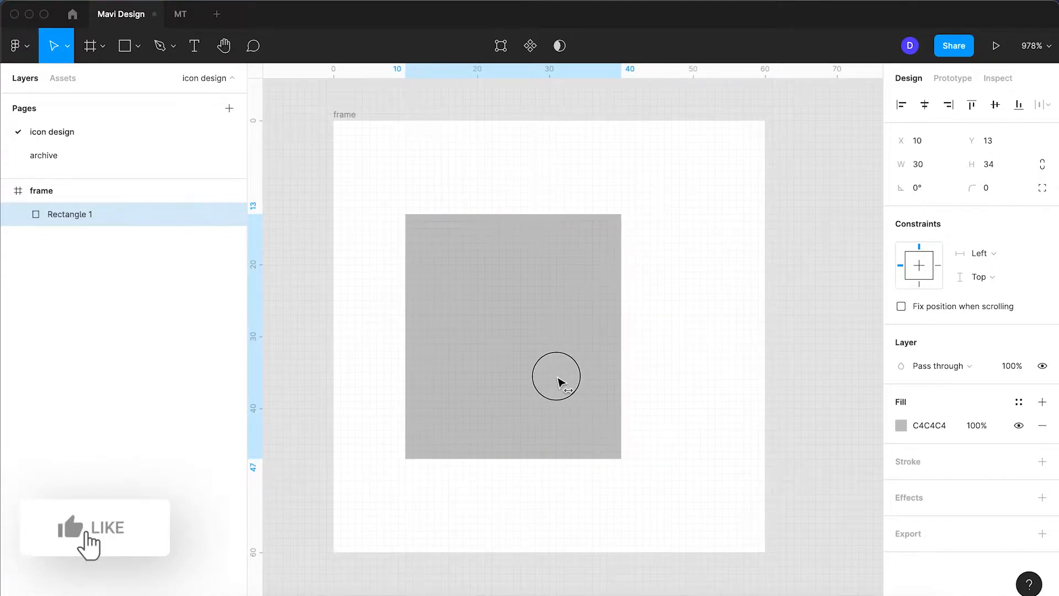
Duplicate the rectangle flush against its right edge and narrow the copy to about 7 wide.
drag(459, 381, 672, 368)
drag(837, 343, 670, 348)
Enlarge the original rectangle to 36 × 40, keeping its upper-left corner in place.
click(539, 347)
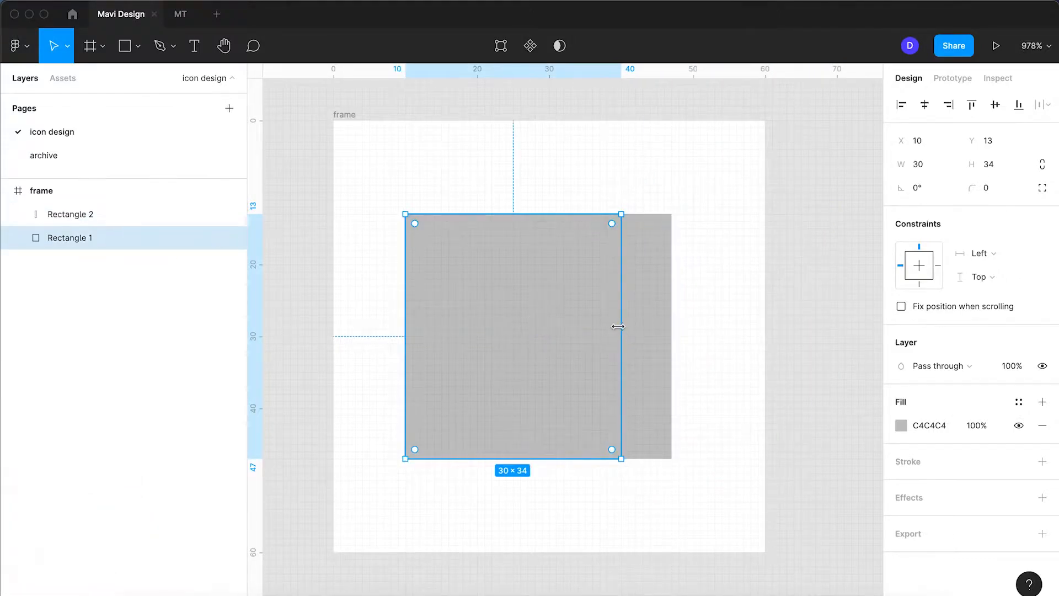
drag(558, 482, 560, 503)
click(627, 439)
drag(656, 459, 652, 379)
click(617, 417)
drag(620, 416, 661, 416)
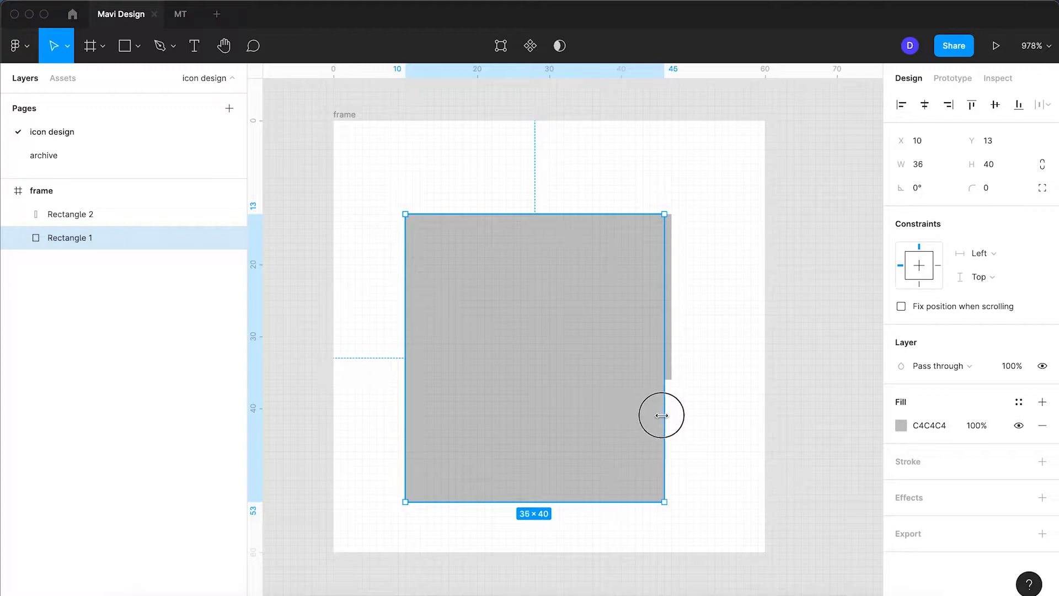
Resize the narrow rectangle beside it to 4 × 40 at X 46 and set its corner radius to 10.
click(670, 376)
drag(676, 374, 689, 502)
mouse_move(715, 465)
mouse_down()
mouse_move(676, 462)
mouse_move(693, 464)
mouse_up()
scroll(689, 464, up, 5)
scroll(651, 441, down, 4)
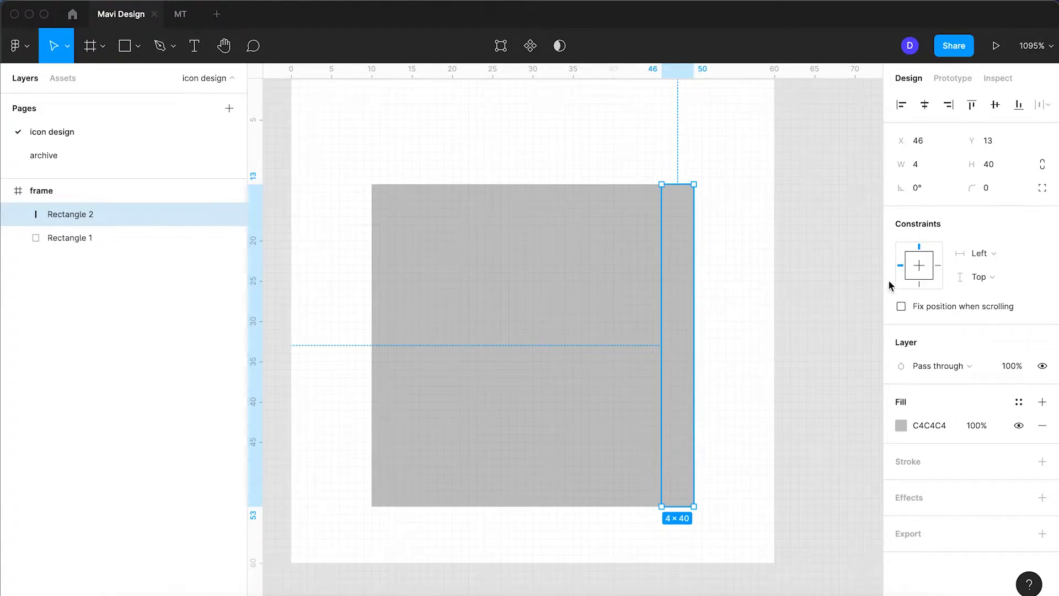
drag(973, 191, 65, 189)
click(777, 271)
Edit the large rectangle's vector points: add one on its right edge at Y 47 and move the lower-right corner to X 48.
click(572, 378)
scroll(652, 459, up, 4)
scroll(655, 464, up, 3)
double_click(569, 382)
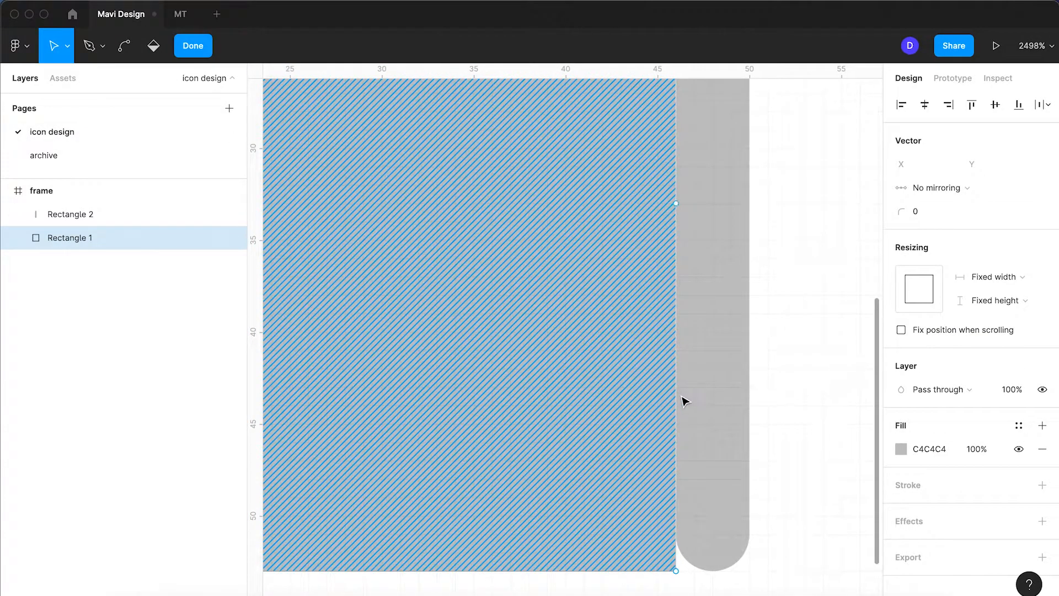
click(676, 204)
drag(676, 205, 677, 469)
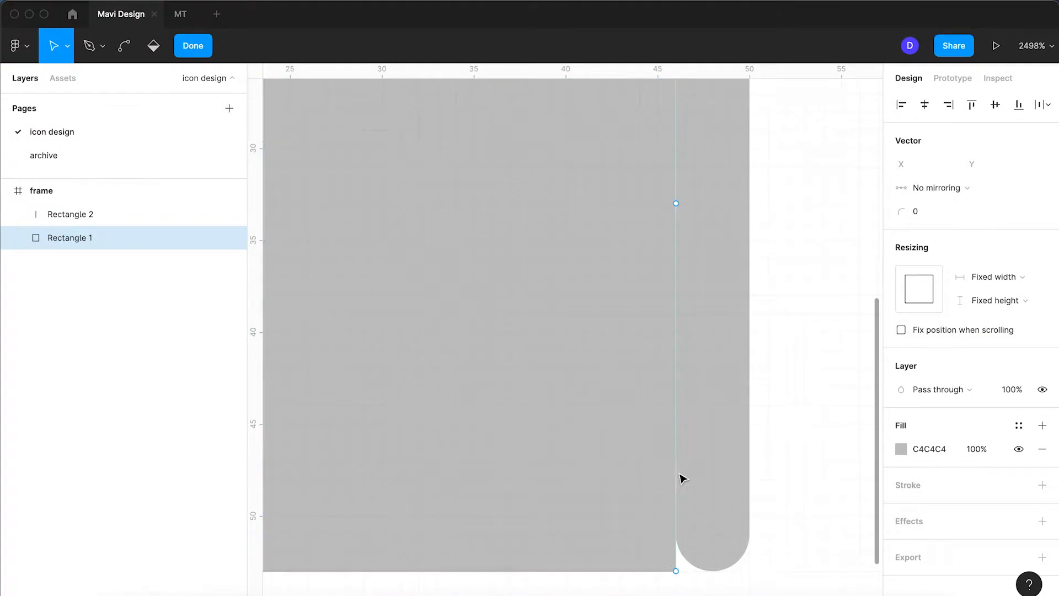
click(676, 204)
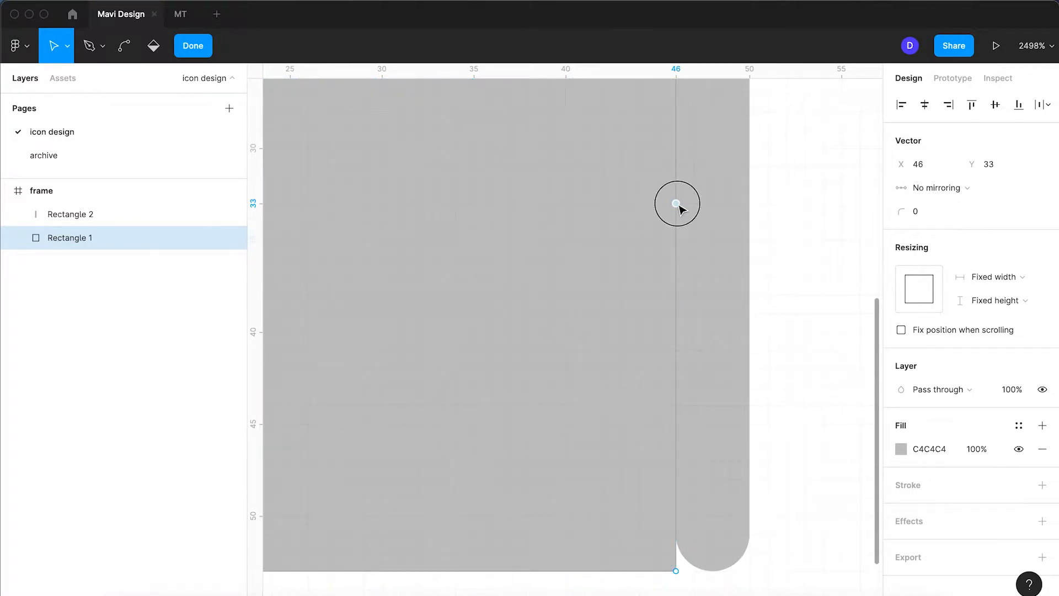
mouse_move(676, 204)
mouse_down()
mouse_move(678, 478)
mouse_move(677, 461)
mouse_up()
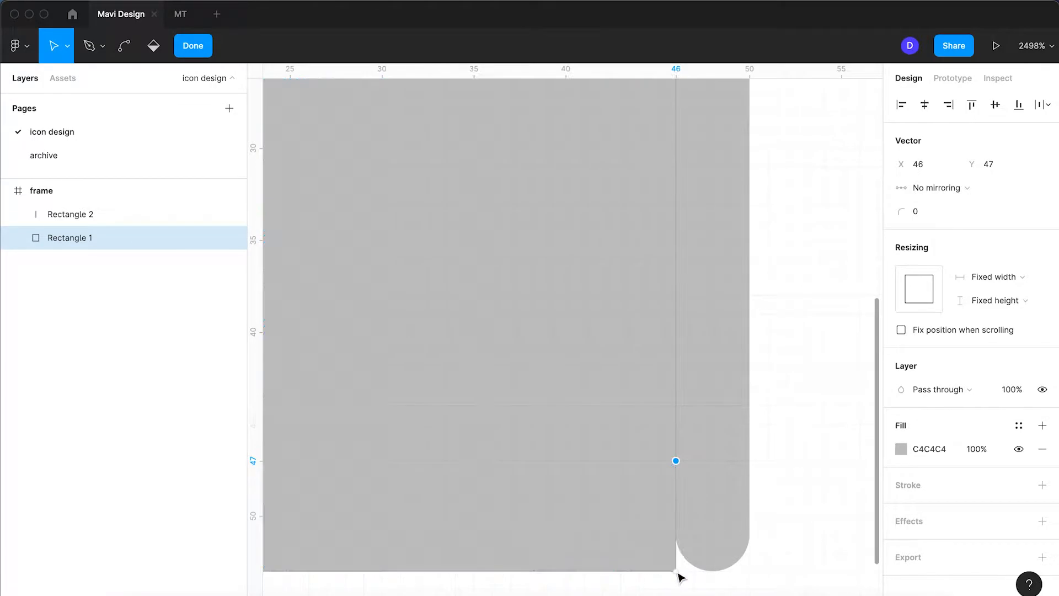
drag(688, 573, 713, 571)
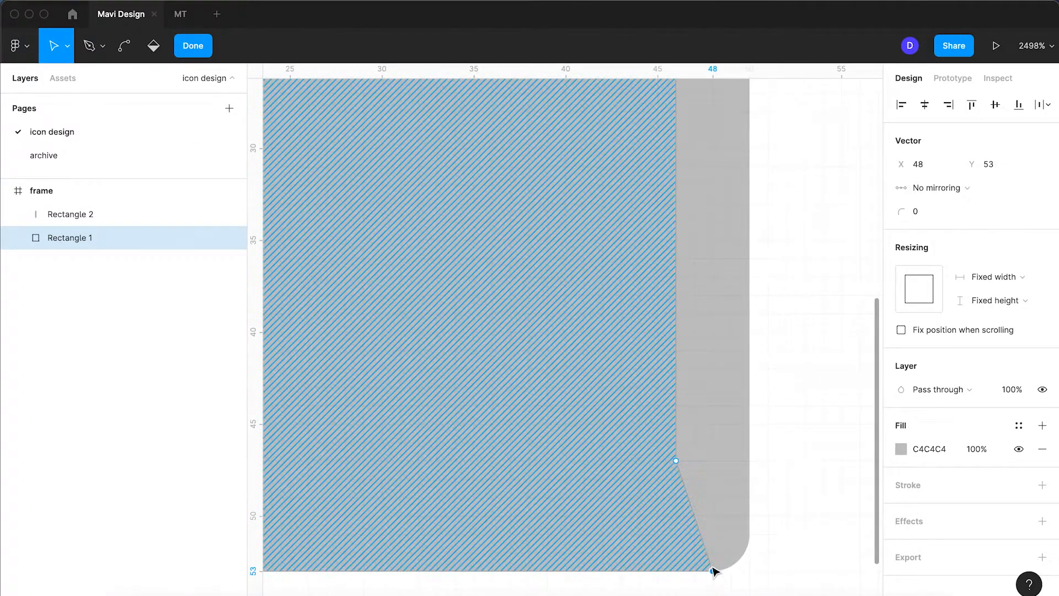
click(193, 45)
Widen the rounded narrow rectangle to 9 by extending its left edge to X 41, over the large rectangle.
scroll(648, 319, down, 5)
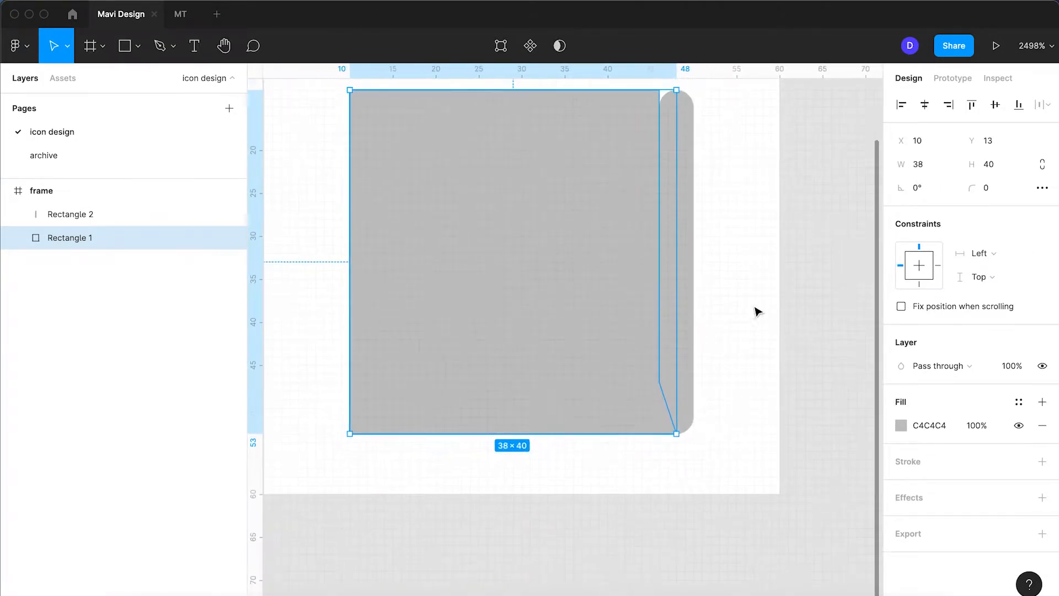
click(756, 310)
click(689, 307)
scroll(688, 343, up, 3)
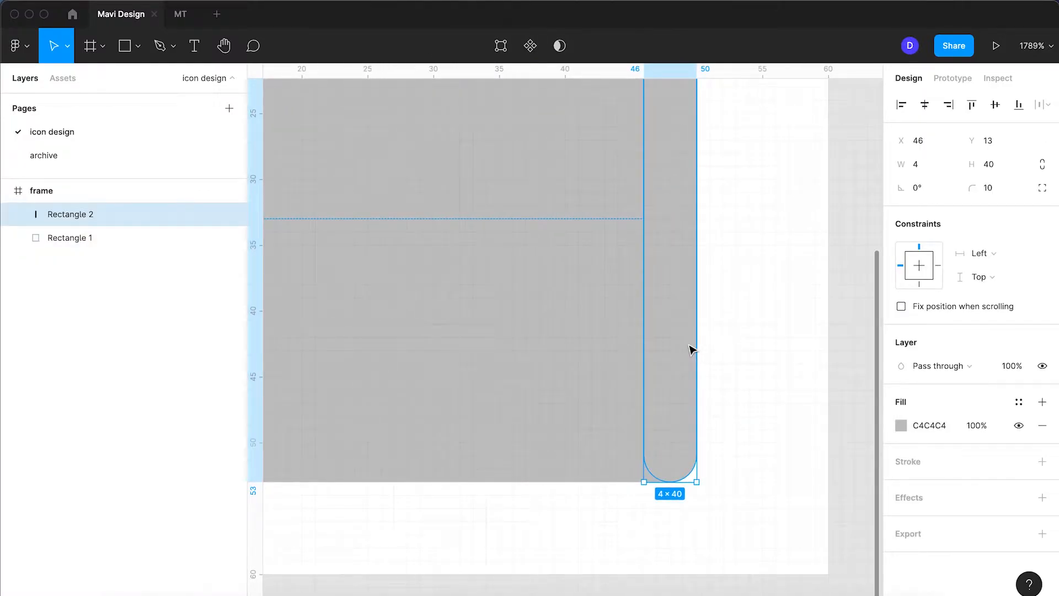
scroll(683, 342, down, 5)
scroll(682, 334, up, 3)
scroll(684, 334, down, 1)
click(728, 275)
click(569, 265)
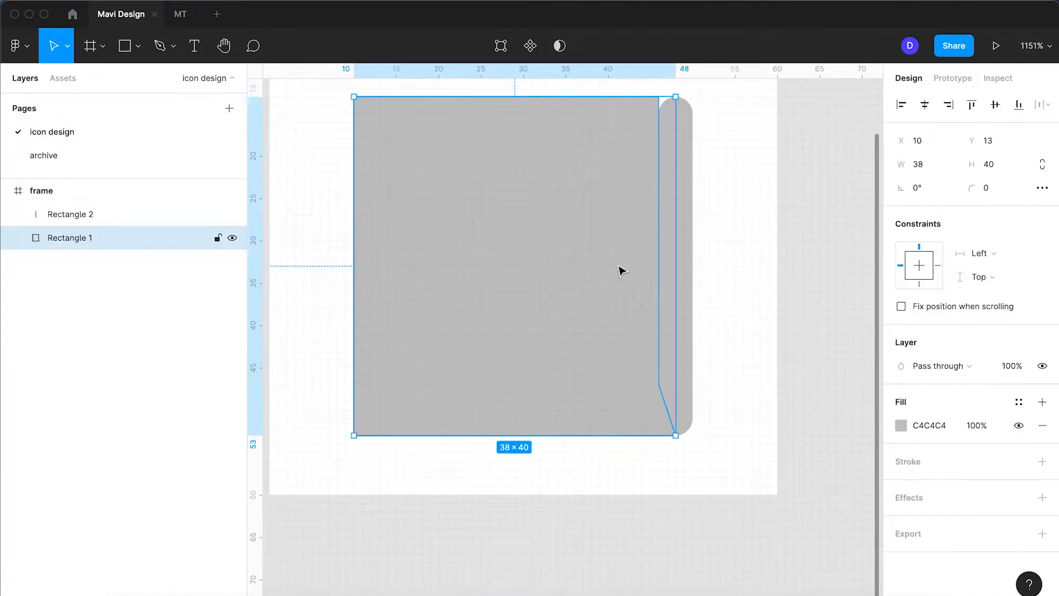
click(689, 274)
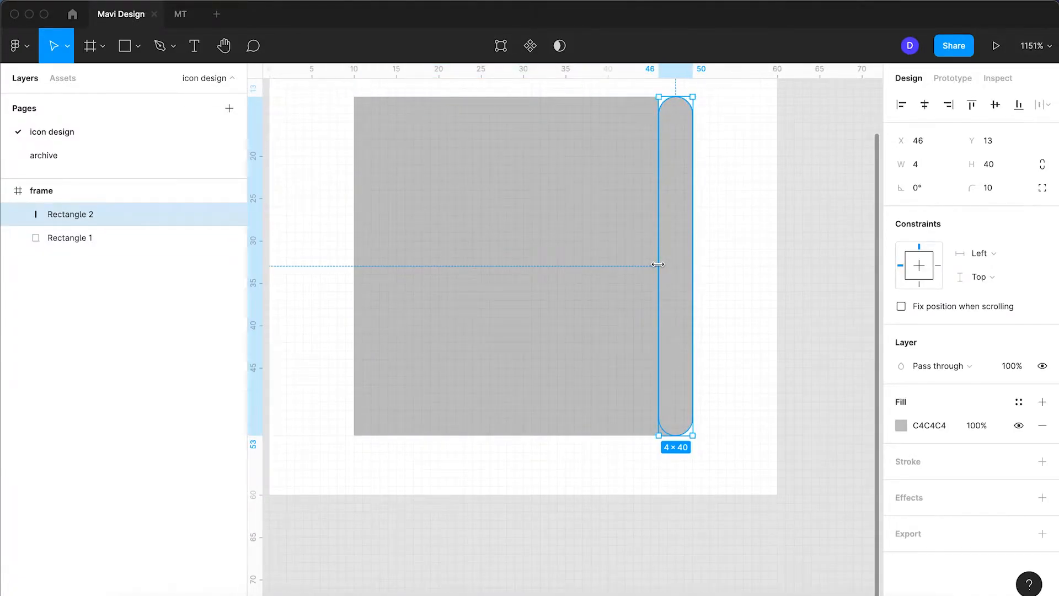
drag(655, 262, 612, 259)
Move the large rectangle's lower-right vector point back to X 46 and finish editing the shape.
click(550, 268)
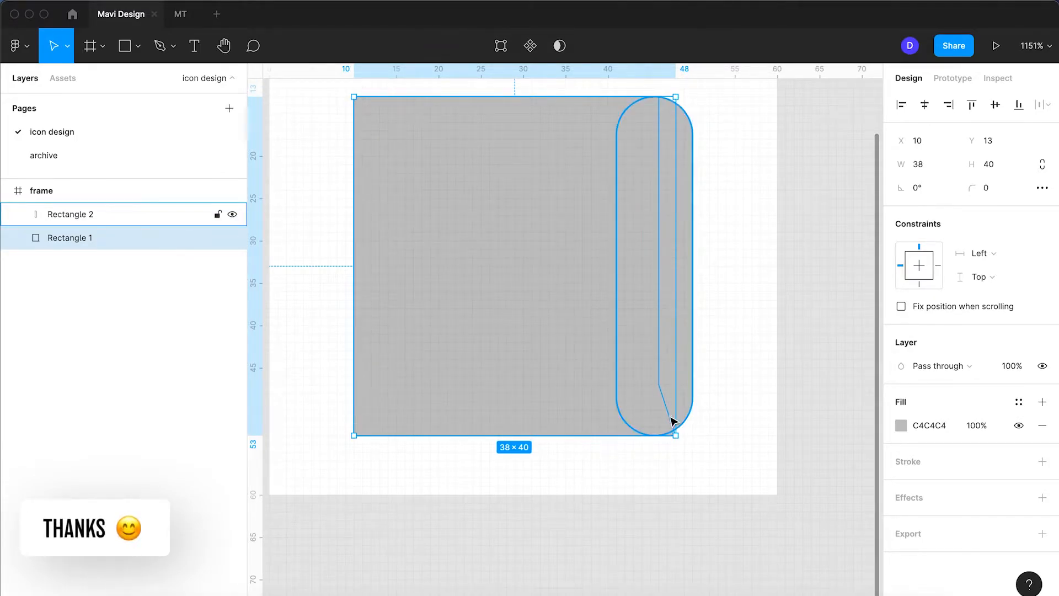
double_click(456, 272)
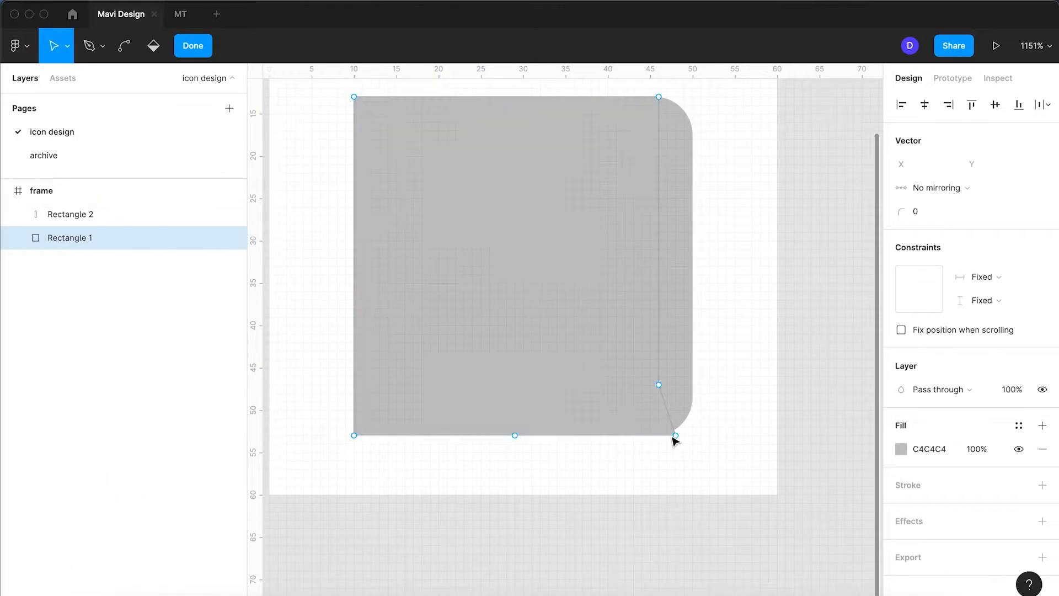
drag(679, 437, 659, 435)
key(Return)
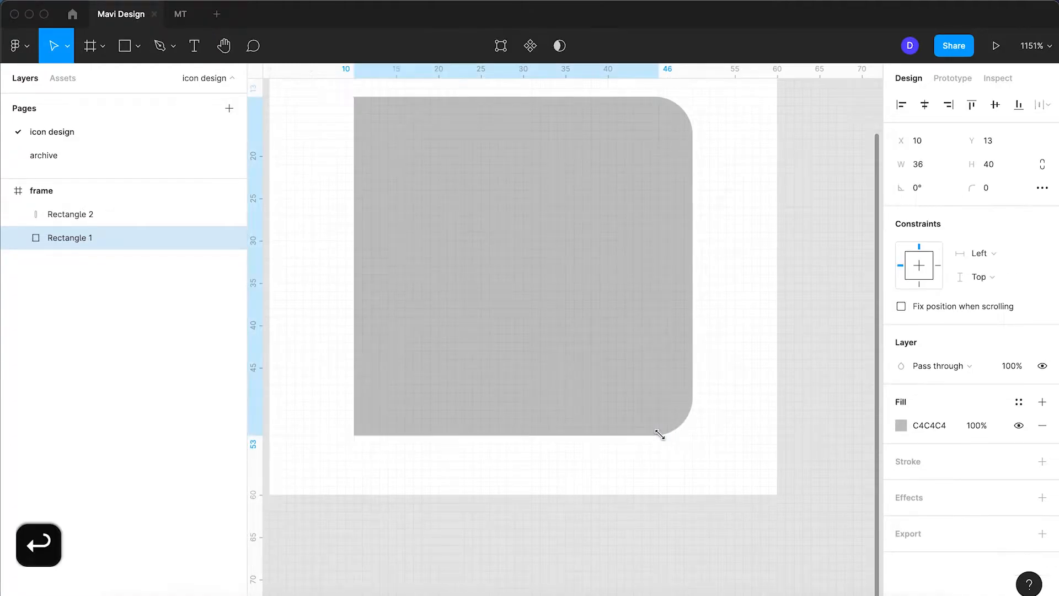
Extend the rounded rectangle's right edge so the shape is 10 wide.
click(667, 266)
click(579, 256)
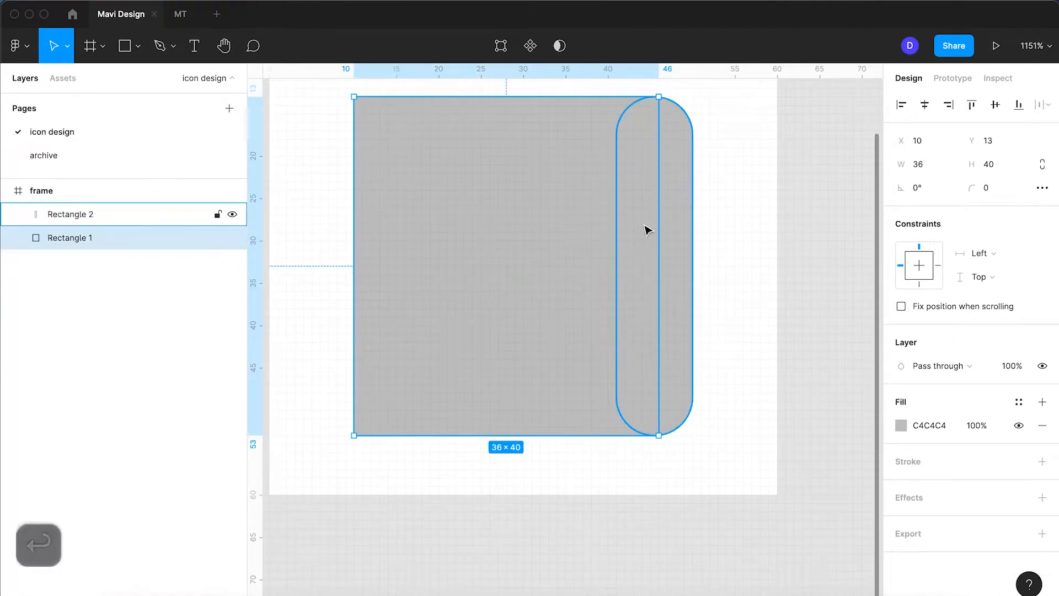
click(686, 223)
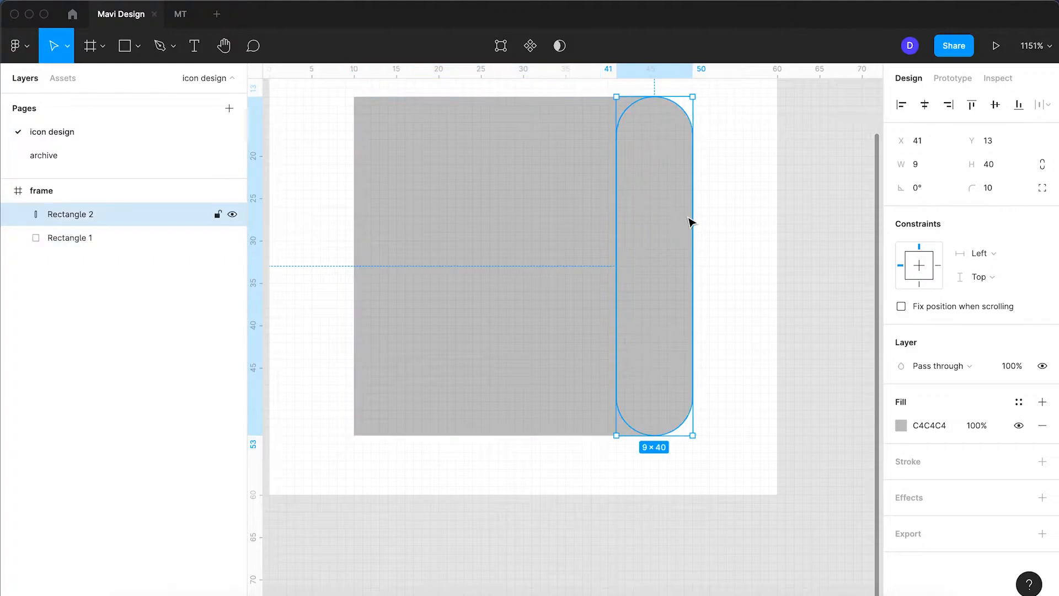
drag(702, 216, 711, 216)
click(581, 208)
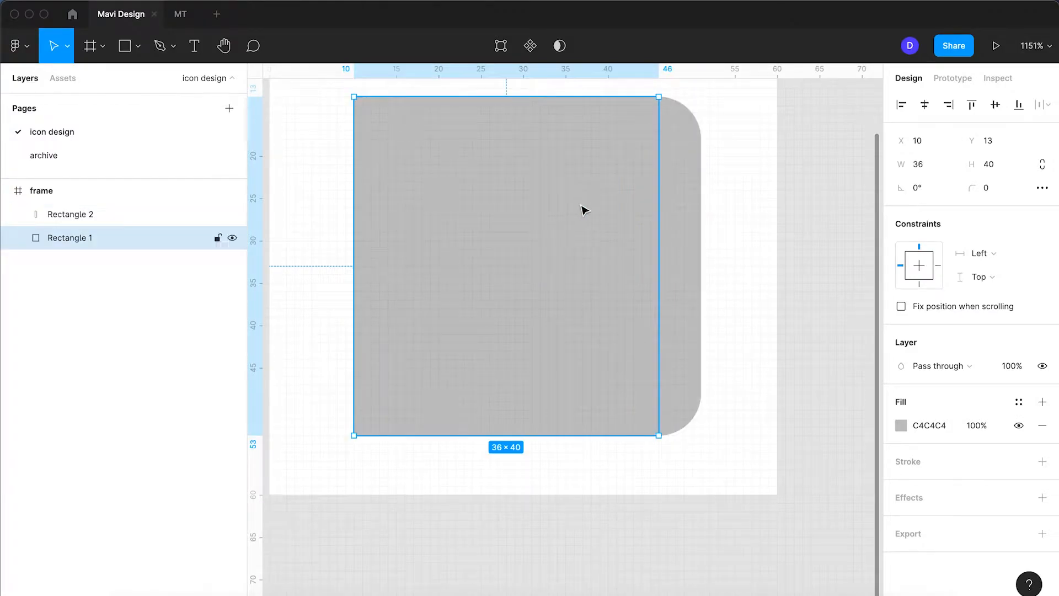
Subtract the rounded rectangle from the large rectangle with a boolean operation.
click(690, 201)
shift+click(498, 268)
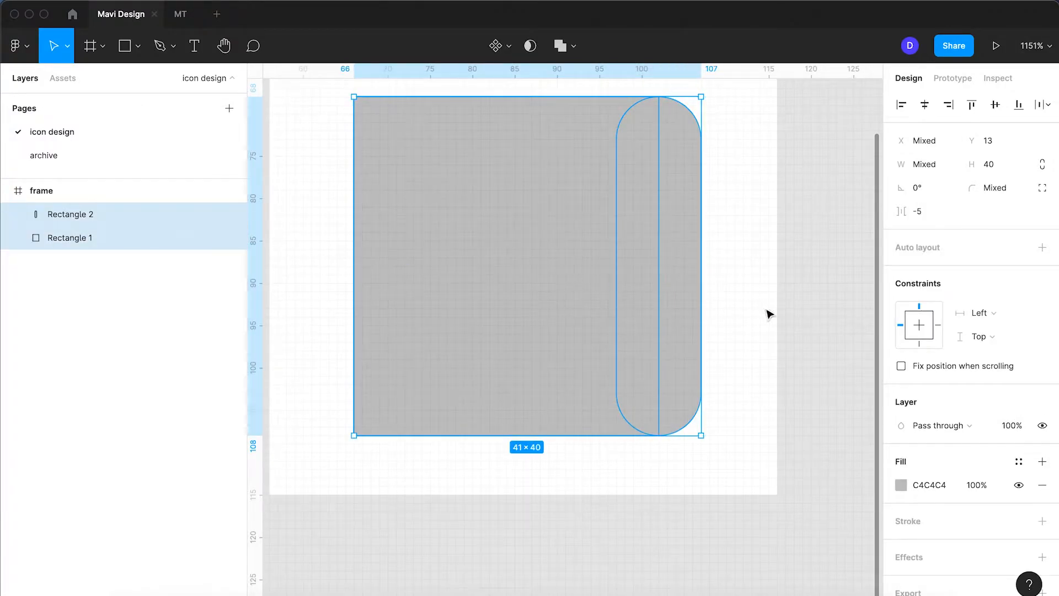
click(573, 45)
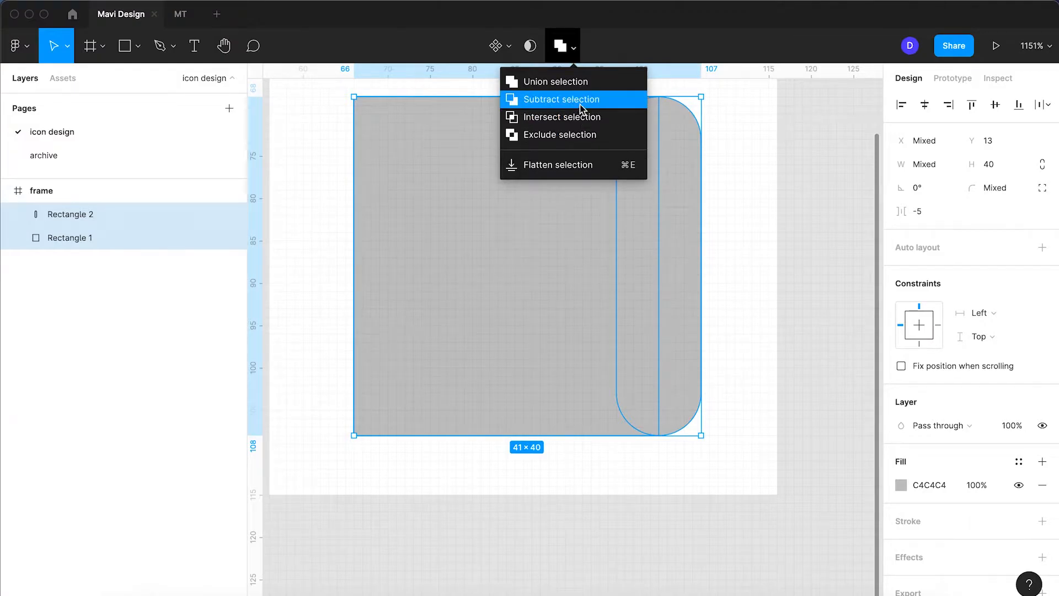
click(561, 99)
click(741, 222)
click(565, 187)
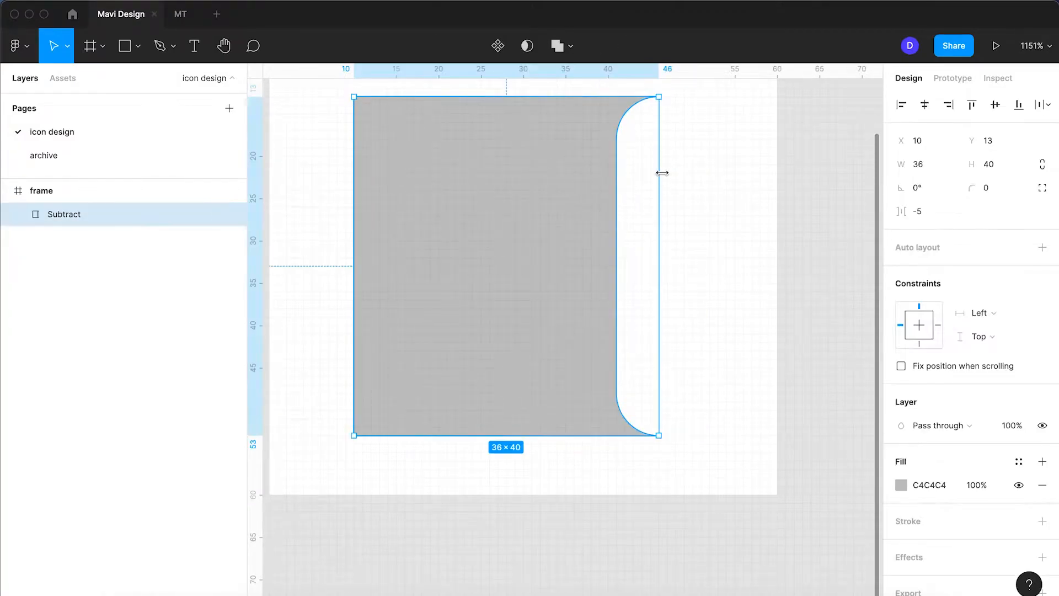
Extend Rectangle 2 inside the Subtract group upward to Y 7, making it 46 high.
double_click(524, 188)
click(681, 204)
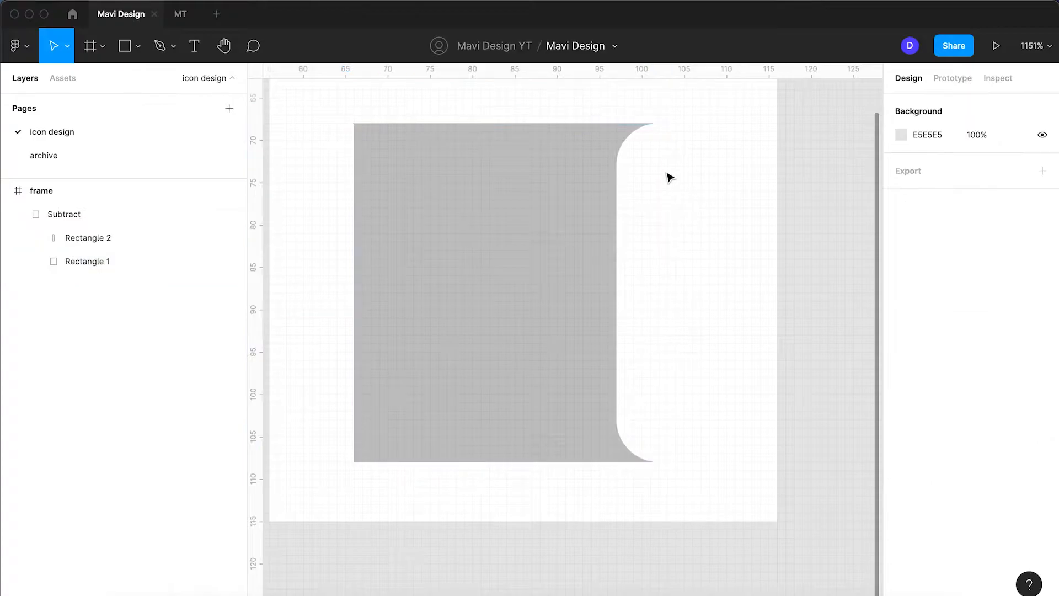
click(127, 238)
scroll(680, 114, up, 3)
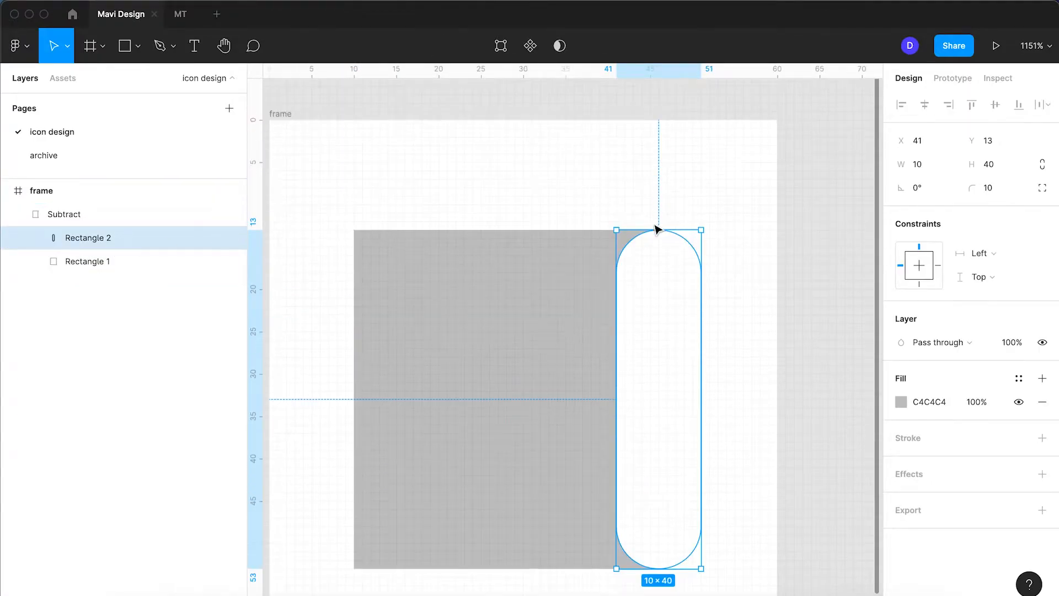
drag(655, 211, 656, 179)
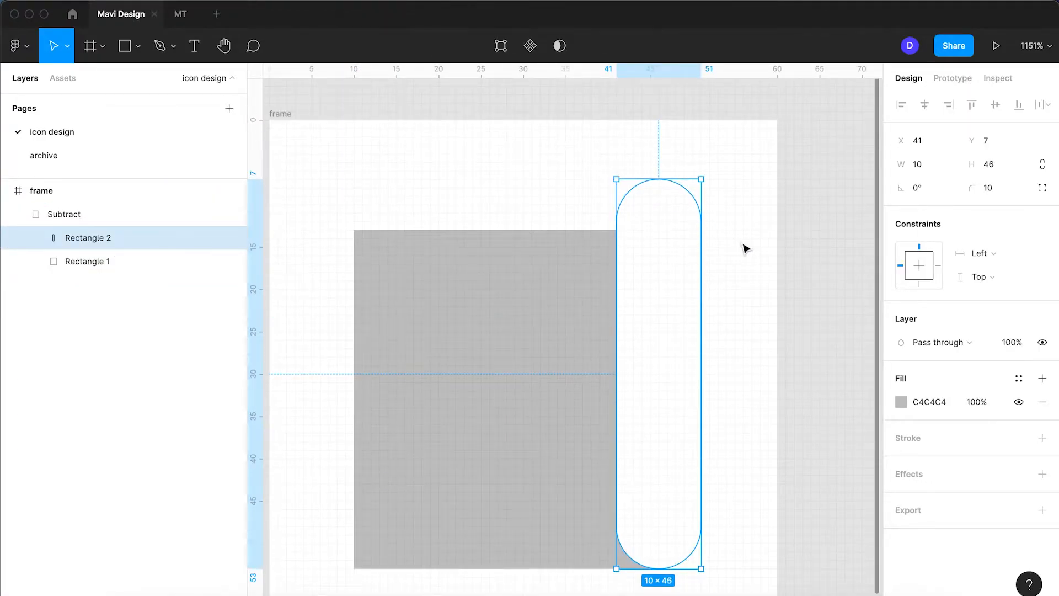
key(Return)
key(Return)
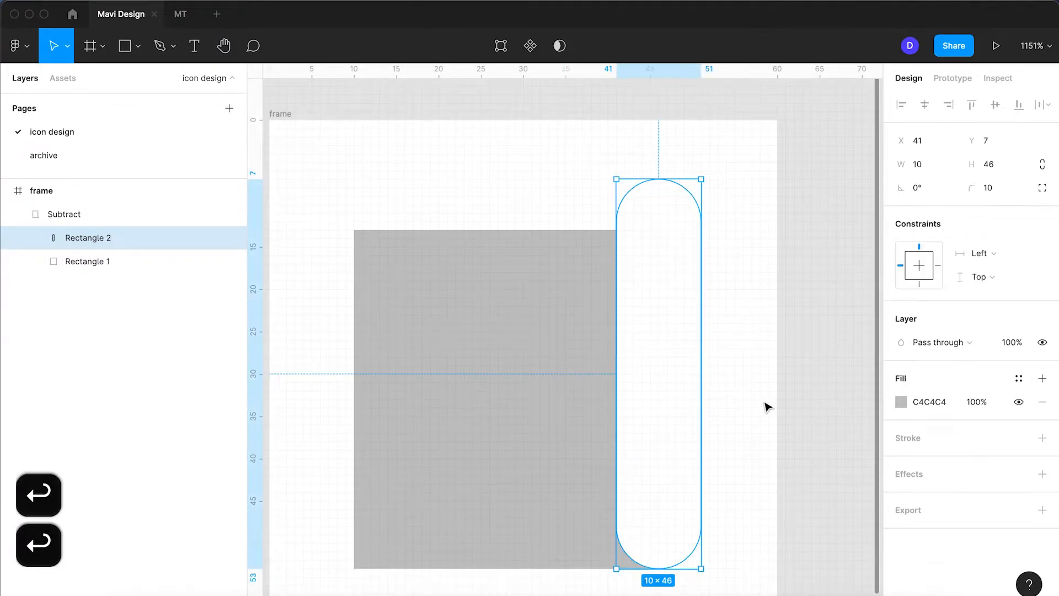
Add a black 000000 stroke to the Subtract shape and set its width to 2.
click(650, 373)
click(482, 340)
scroll(488, 337, down, 2)
key(space)
drag(485, 232, 539, 294)
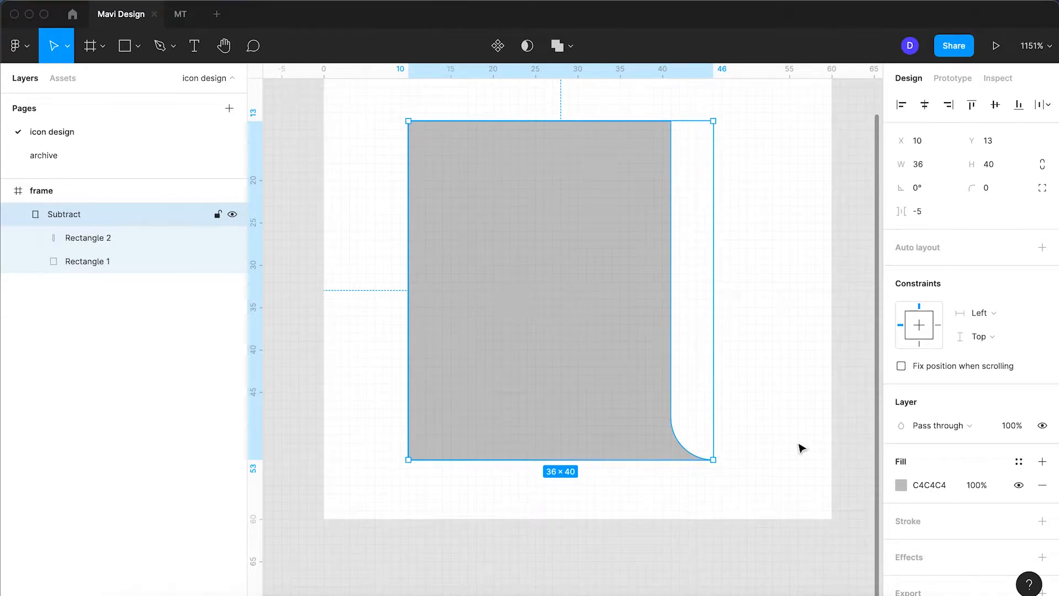
click(1042, 521)
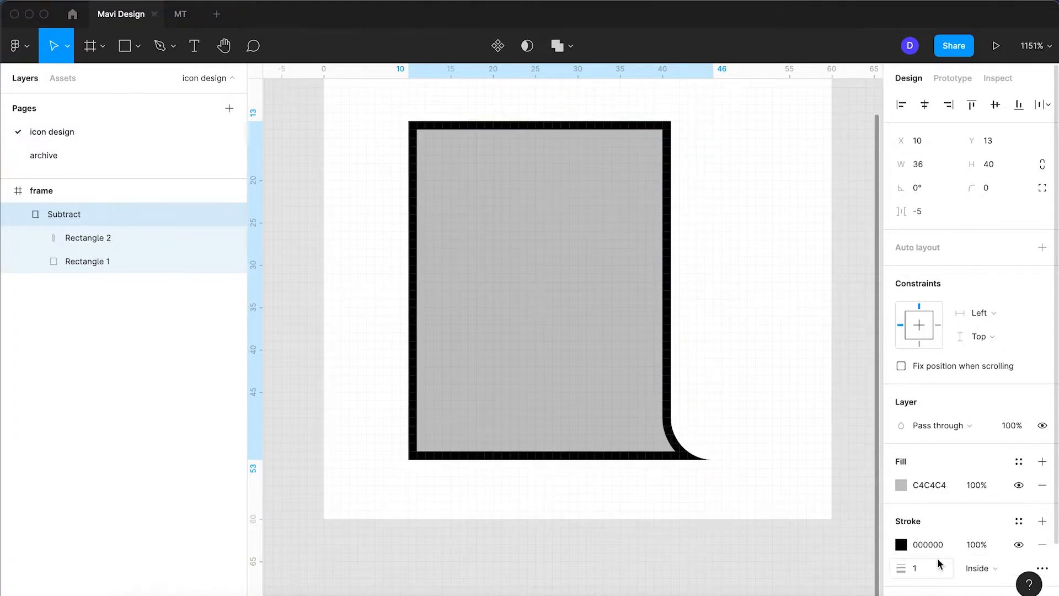
key(Up)
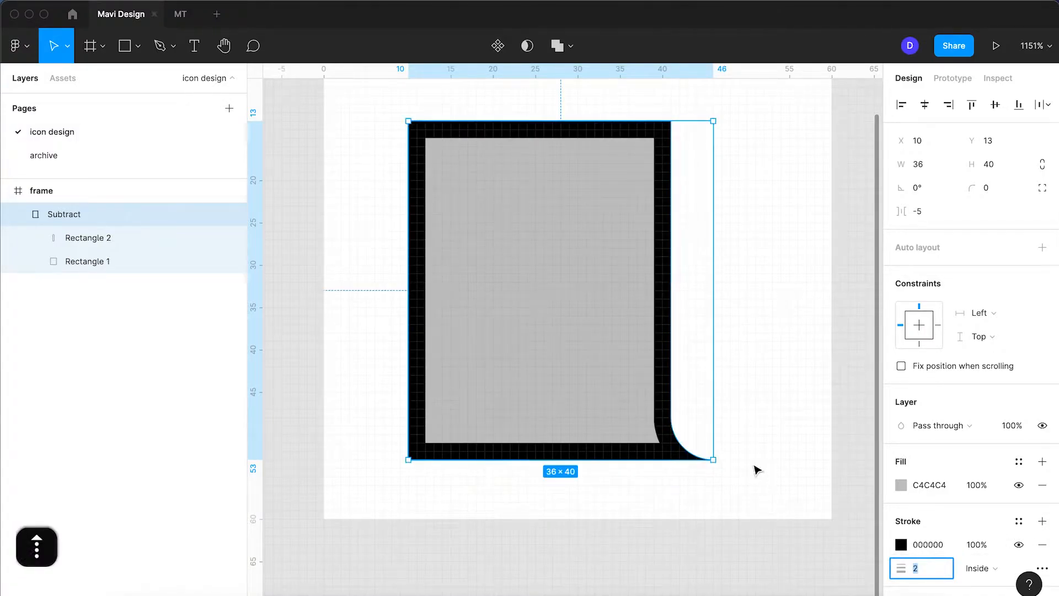
key(Return)
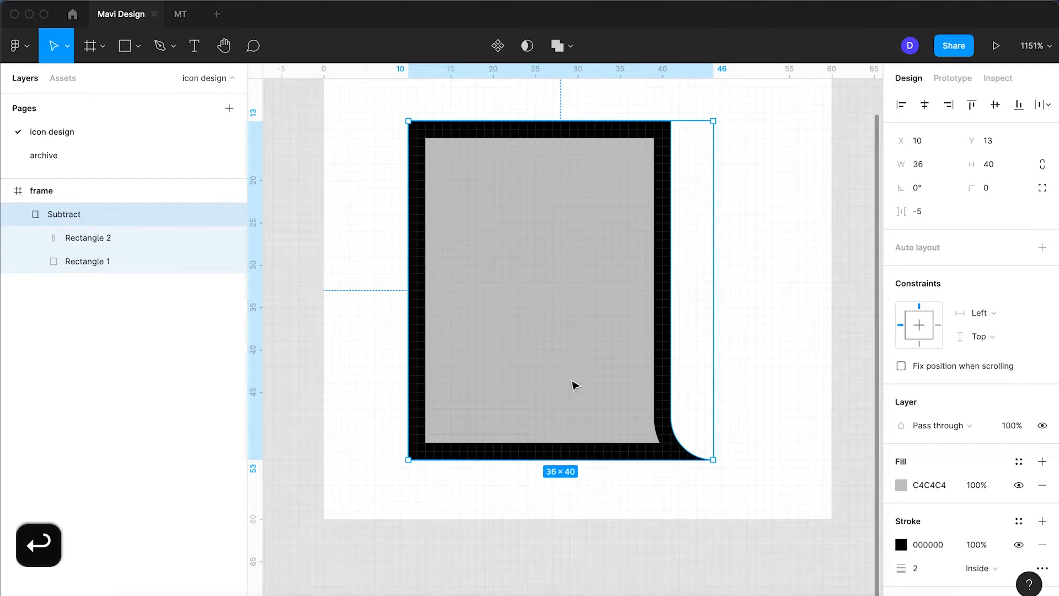
Change the Subtract shape's stroke alignment to Center.
click(817, 404)
click(664, 402)
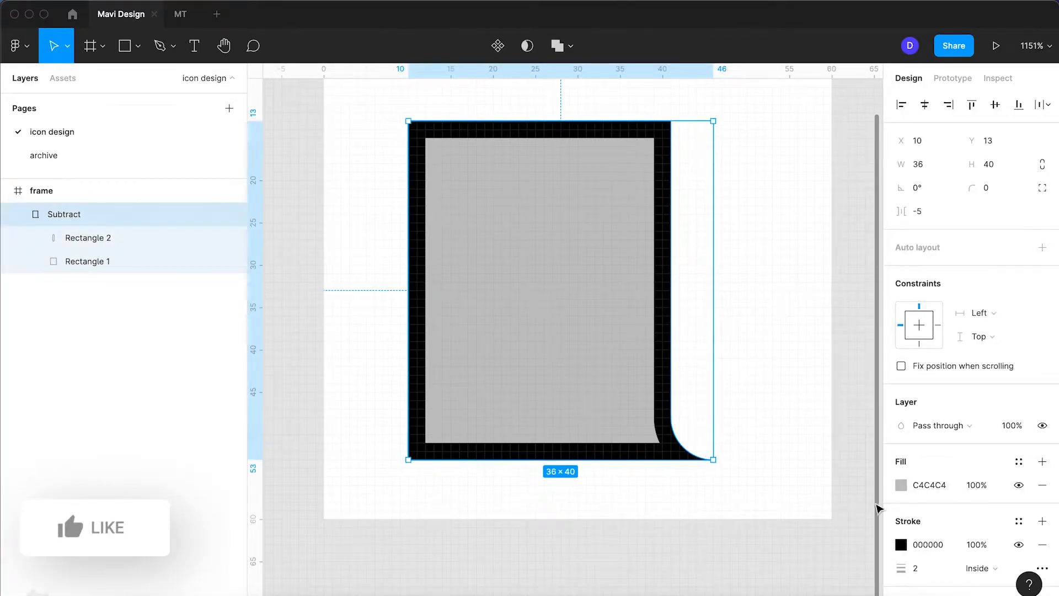
click(979, 568)
click(993, 551)
click(751, 351)
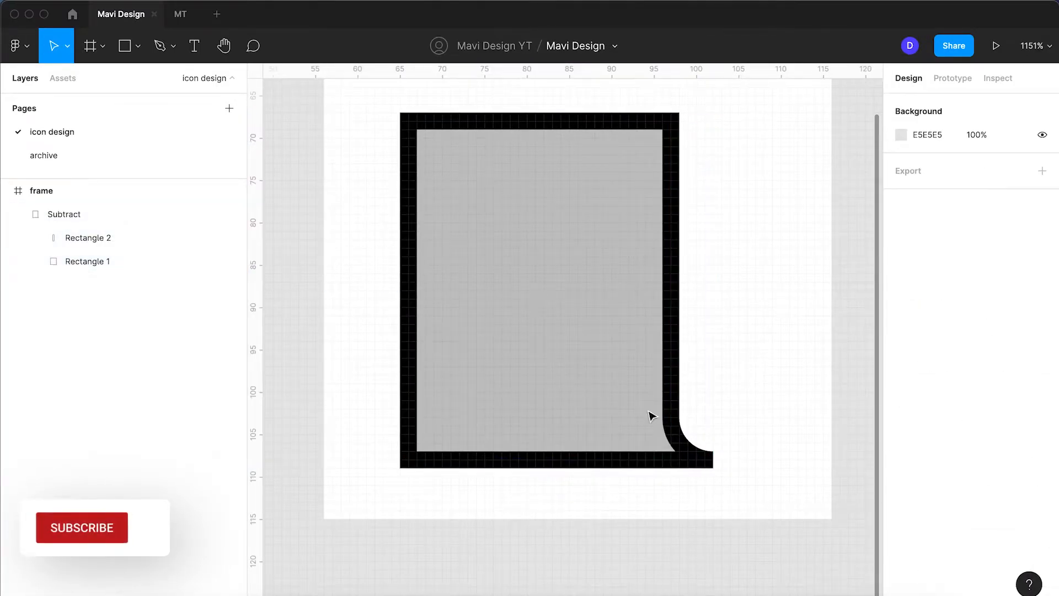
Set the Subtract shape's stroke join to round in the advanced stroke settings.
click(618, 413)
click(1041, 568)
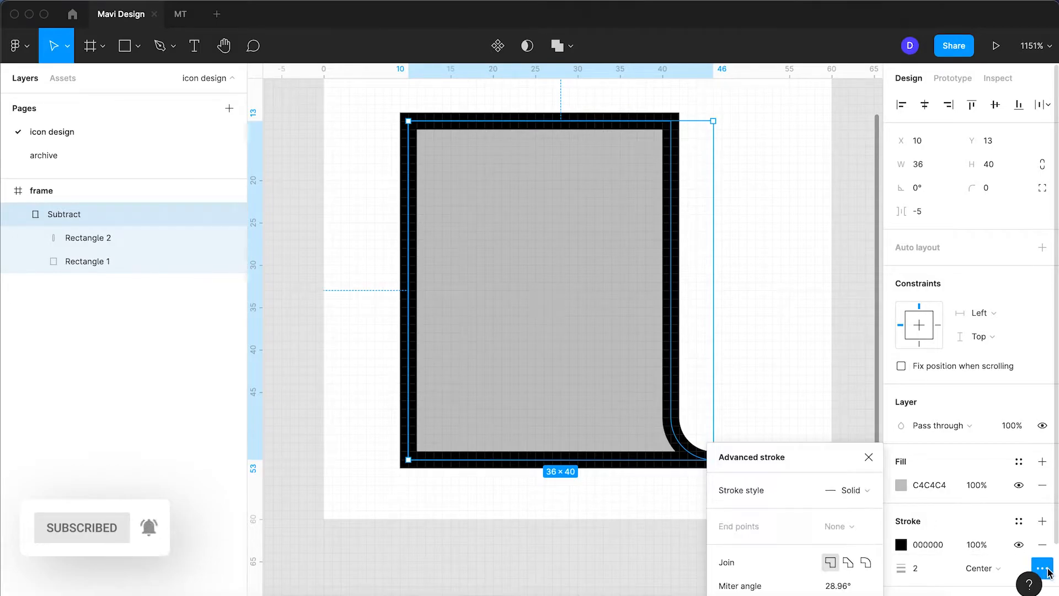
click(865, 562)
click(869, 456)
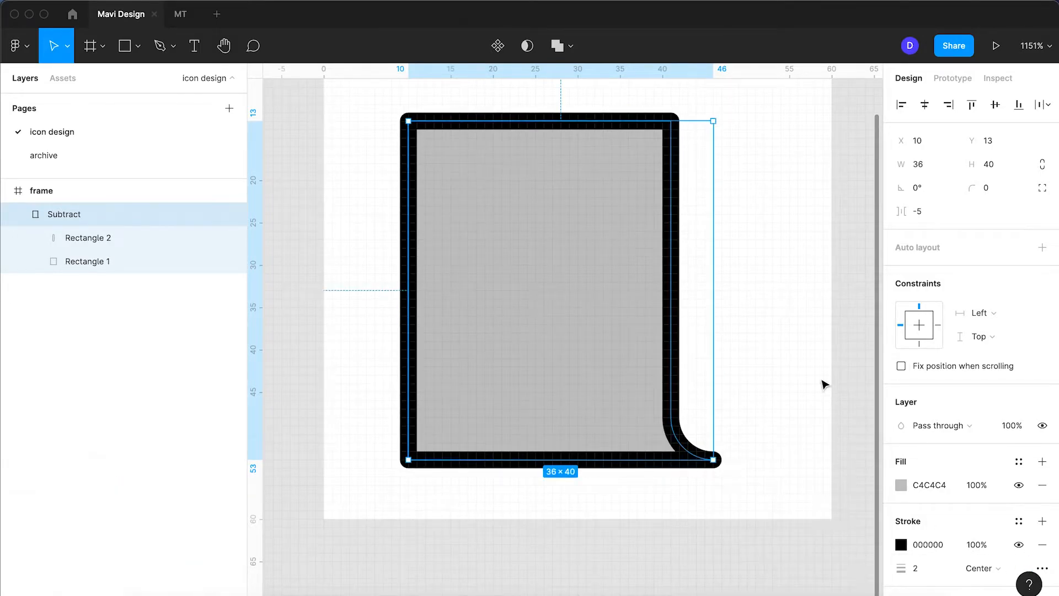
click(754, 391)
scroll(574, 328, right, 5)
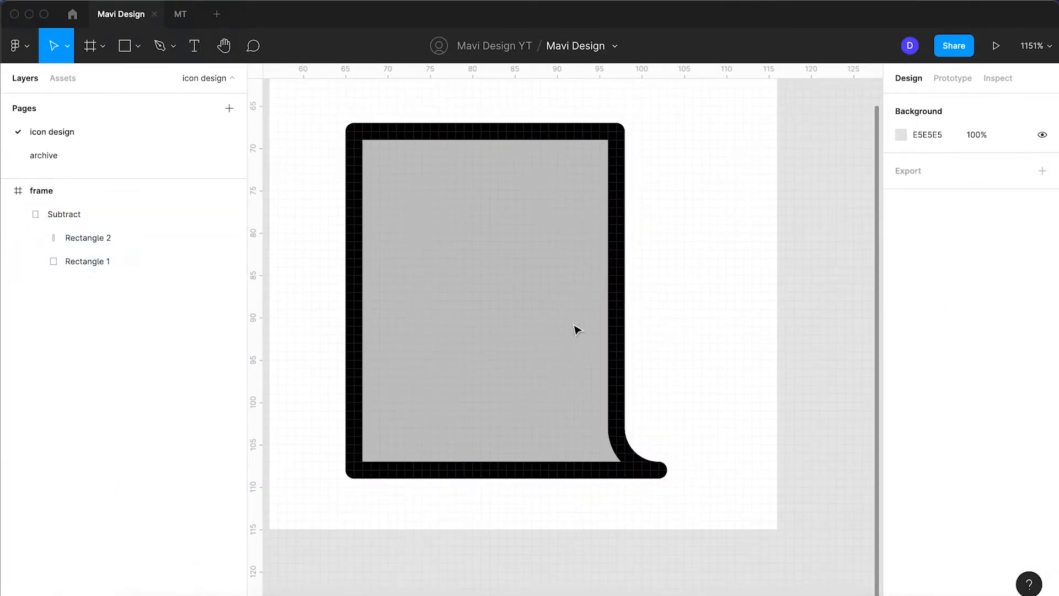
Lower the upper edge of Rectangle 1 inside the Subtract group to Y 16, making it 37 high.
click(510, 258)
double_click(430, 190)
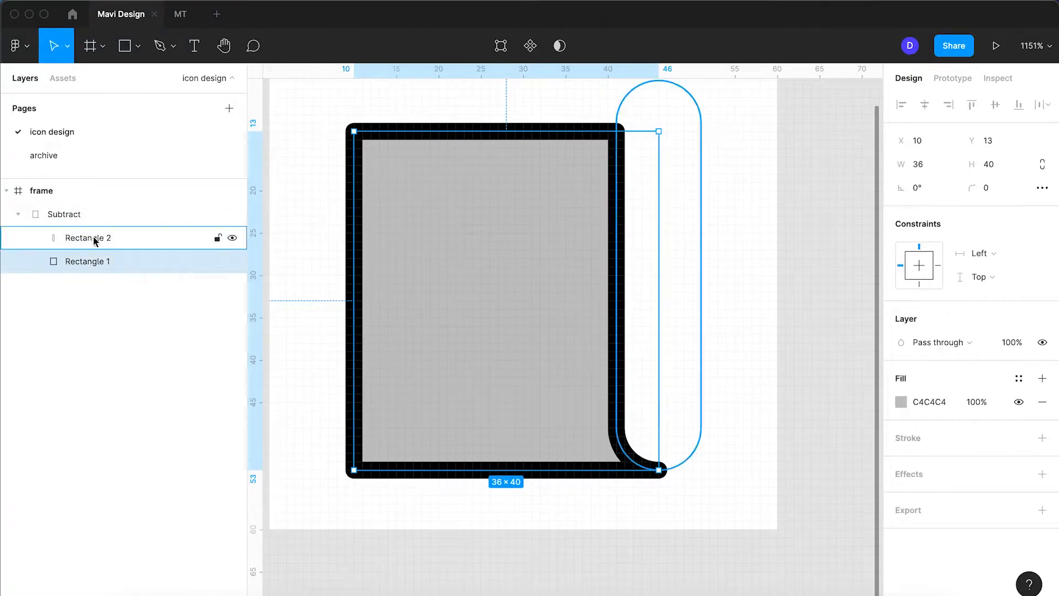
drag(508, 130, 506, 155)
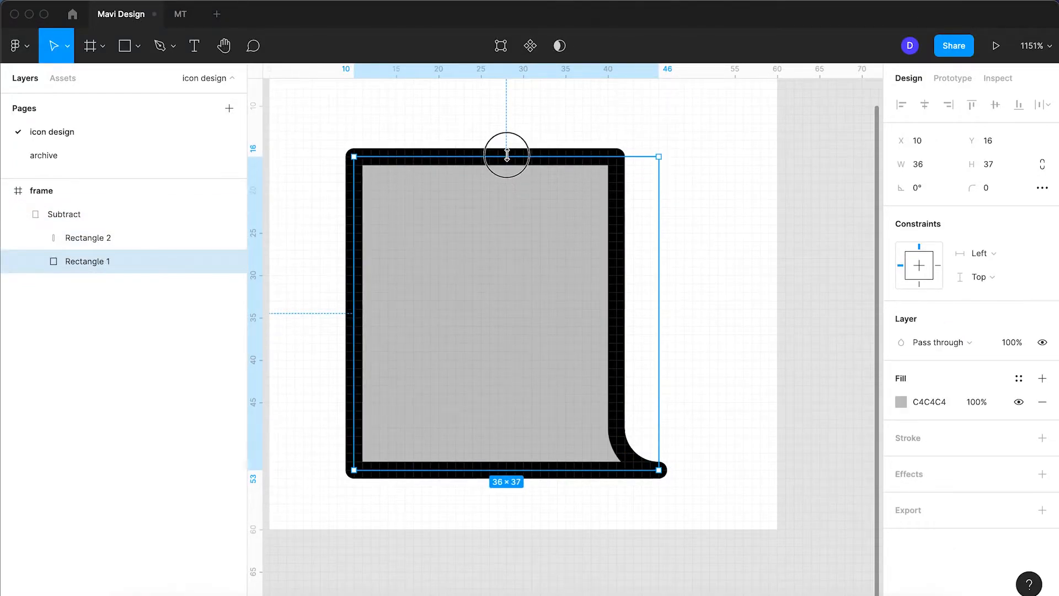
Round only the lower-left corner point of Rectangle 1 with a corner radius of 6.
double_click(388, 401)
click(354, 470)
click(918, 214)
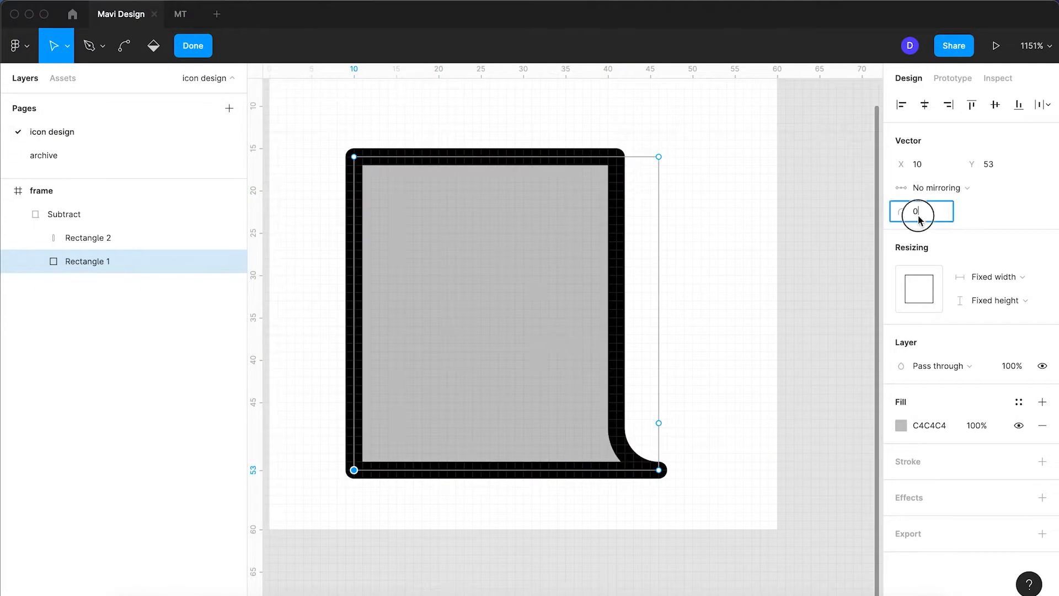
key(Up)
key(Up)
key(Up)
key(Up)
key(Up)
key(Up)
key(Up)
key(Down)
key(Return)
key(Return)
click(734, 486)
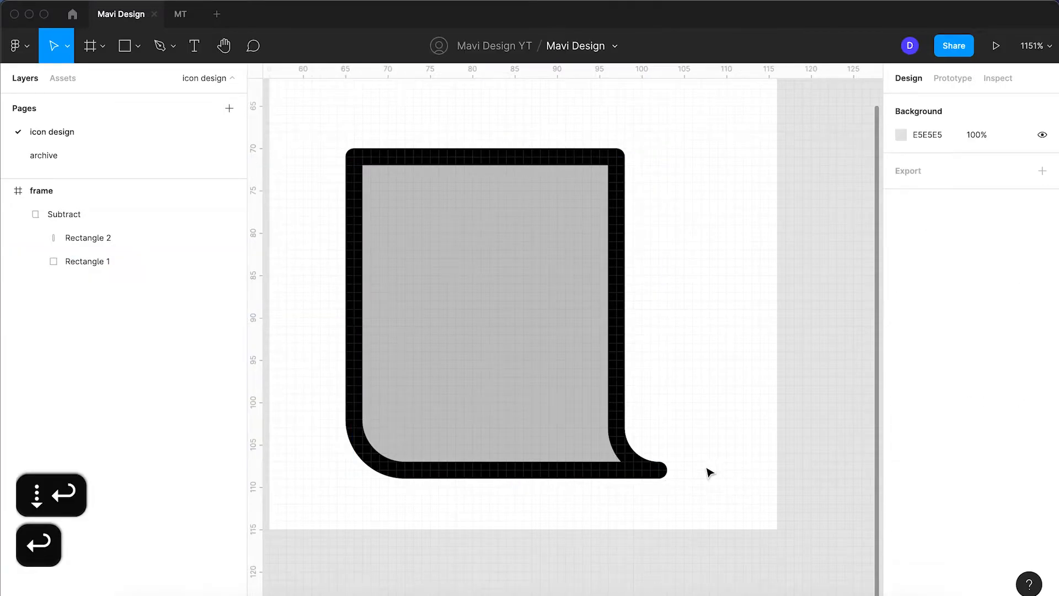
Duplicate Rectangle 2 out of the Subtract group, placing the copy directly in the frame above Subtract.
click(522, 392)
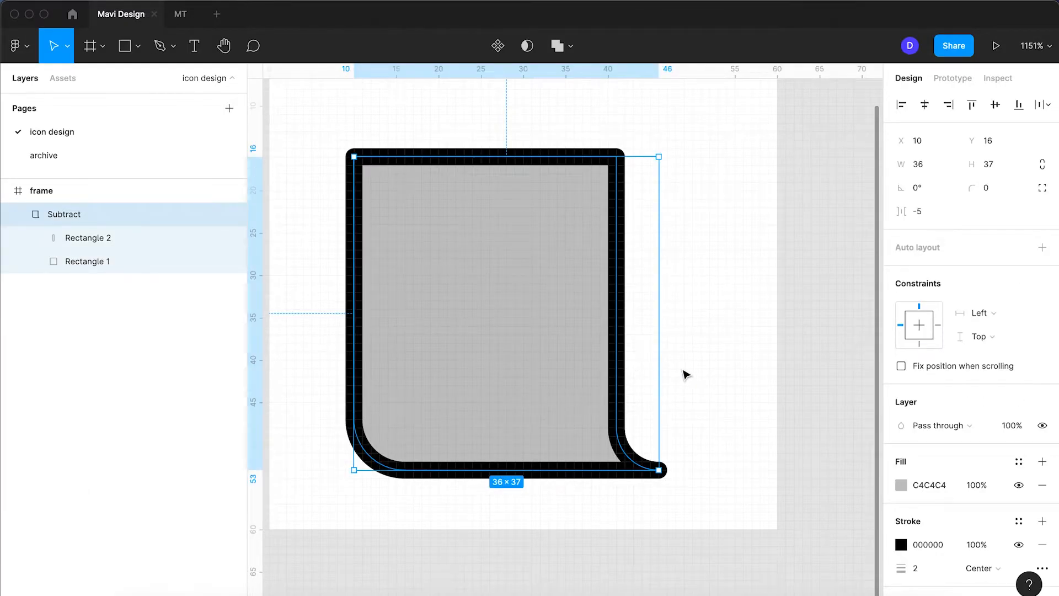
click(723, 329)
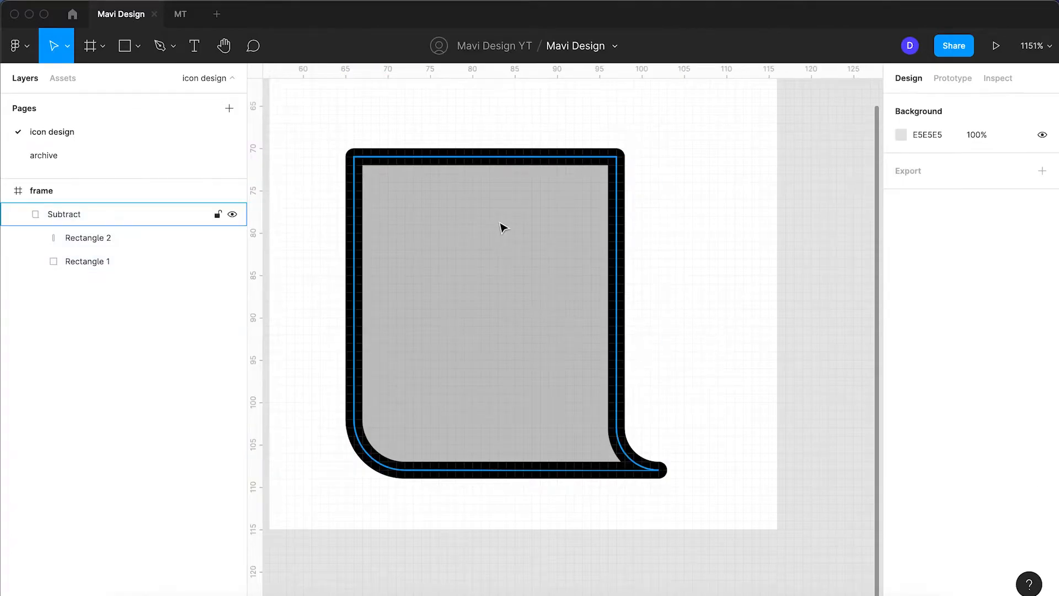
click(86, 243)
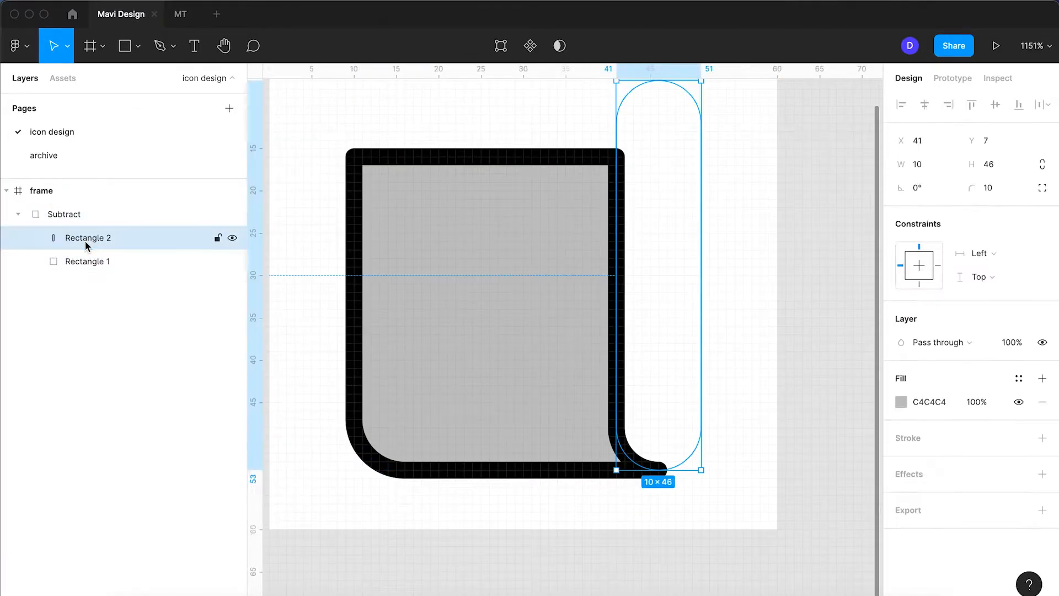
drag(93, 241, 88, 201)
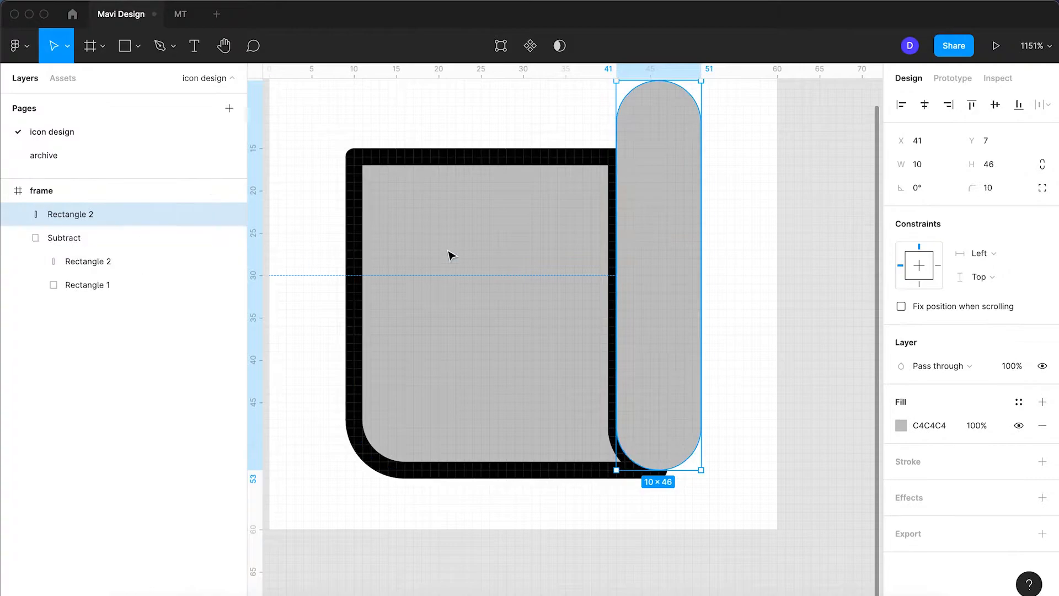
Give the copied Rectangle 2 a black 000000 stroke 2 wide with Center alignment.
click(1041, 461)
key(Up)
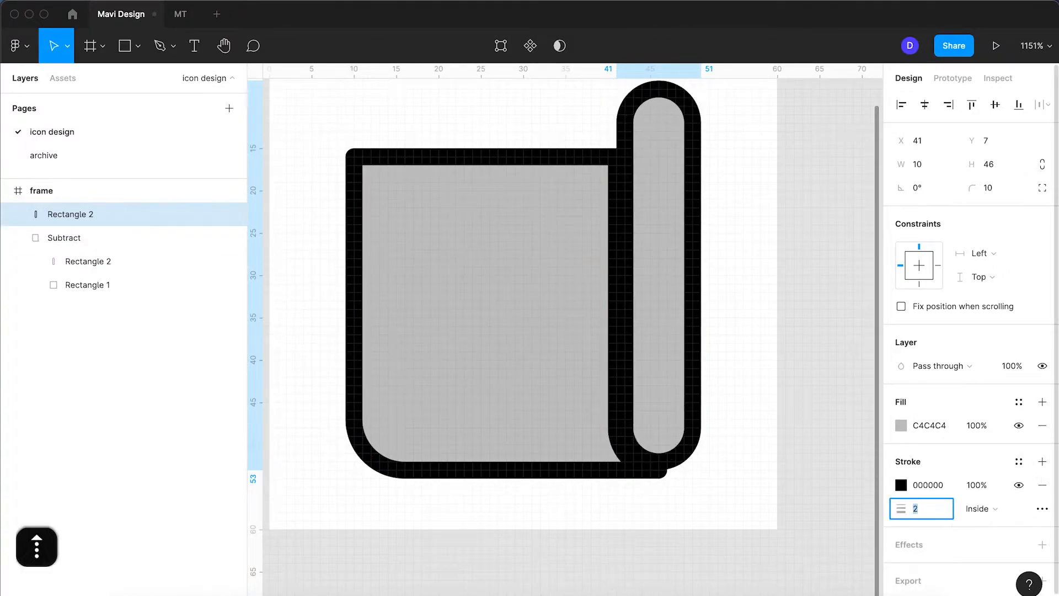
key(Return)
click(987, 508)
click(975, 488)
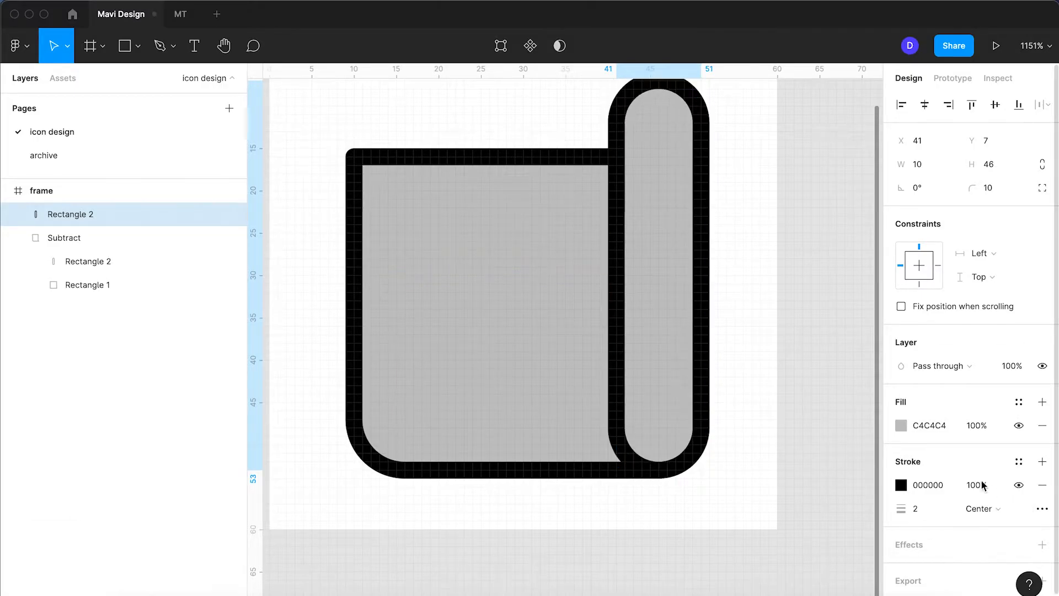
Add a point at the middle of the copied Rectangle 2's lower edge and delete its lower-left corner point.
double_click(655, 236)
scroll(658, 236, up, 2)
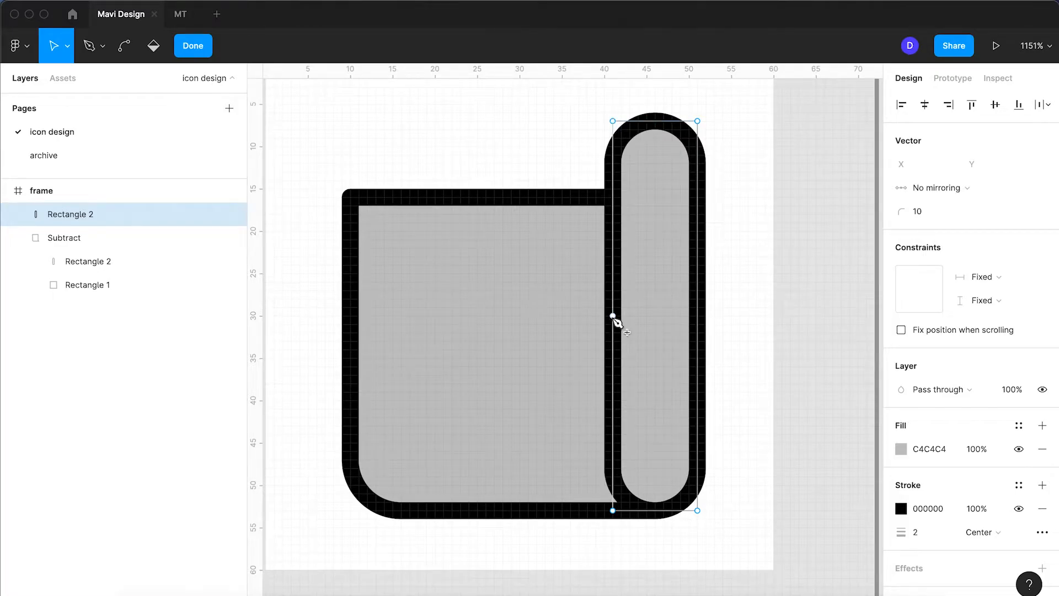
click(655, 510)
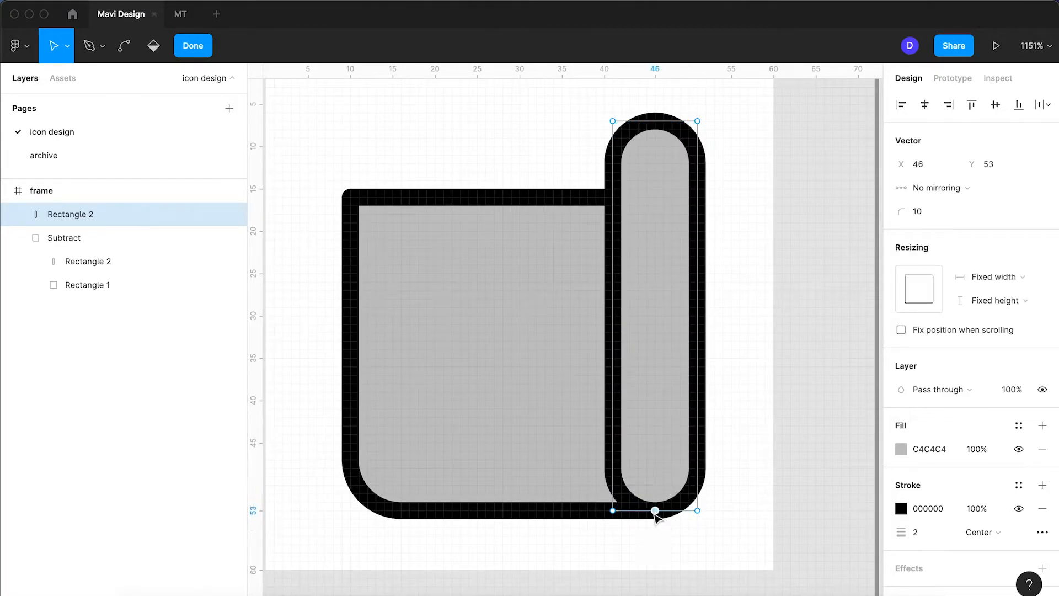
key(BackSpace)
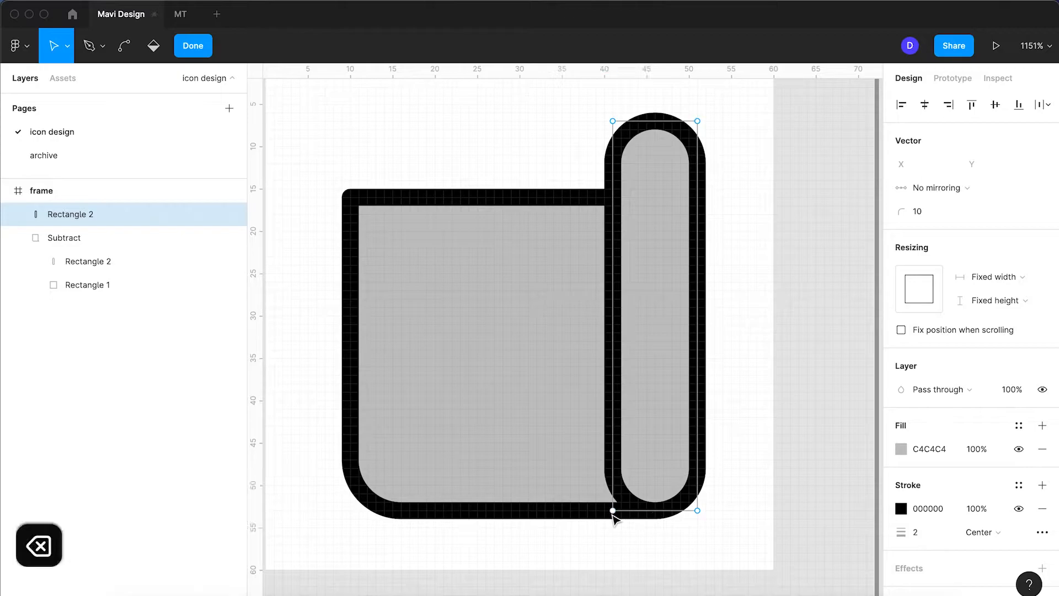
click(654, 511)
click(614, 512)
key(BackSpace)
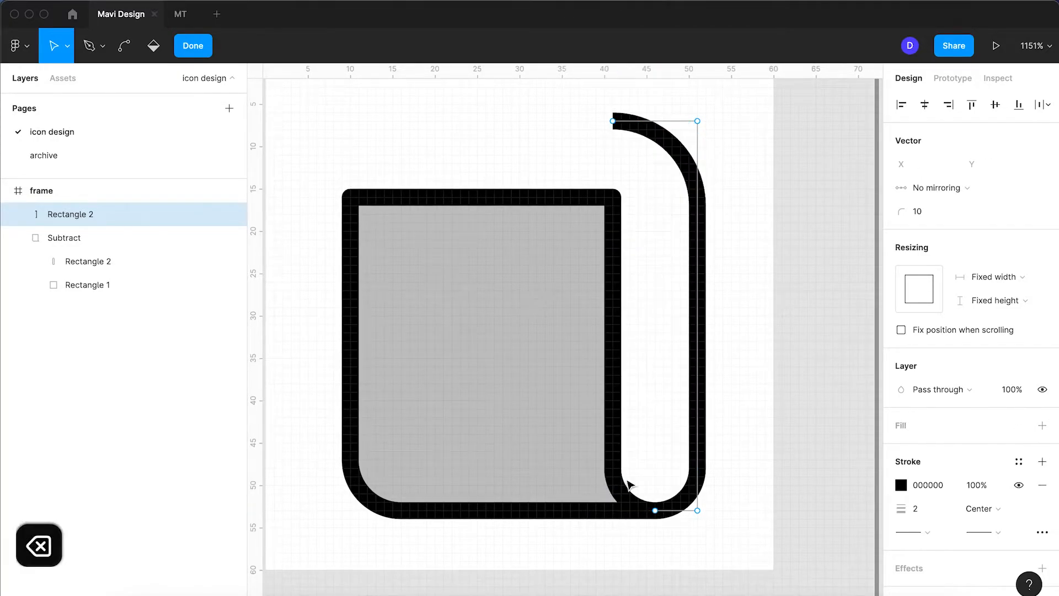
Move the open path's upper-left end point to X 51, Y 33 and finish editing the path.
click(613, 121)
mouse_move(614, 121)
mouse_down()
mouse_move(669, 171)
mouse_move(680, 198)
mouse_move(700, 159)
mouse_move(698, 367)
mouse_up()
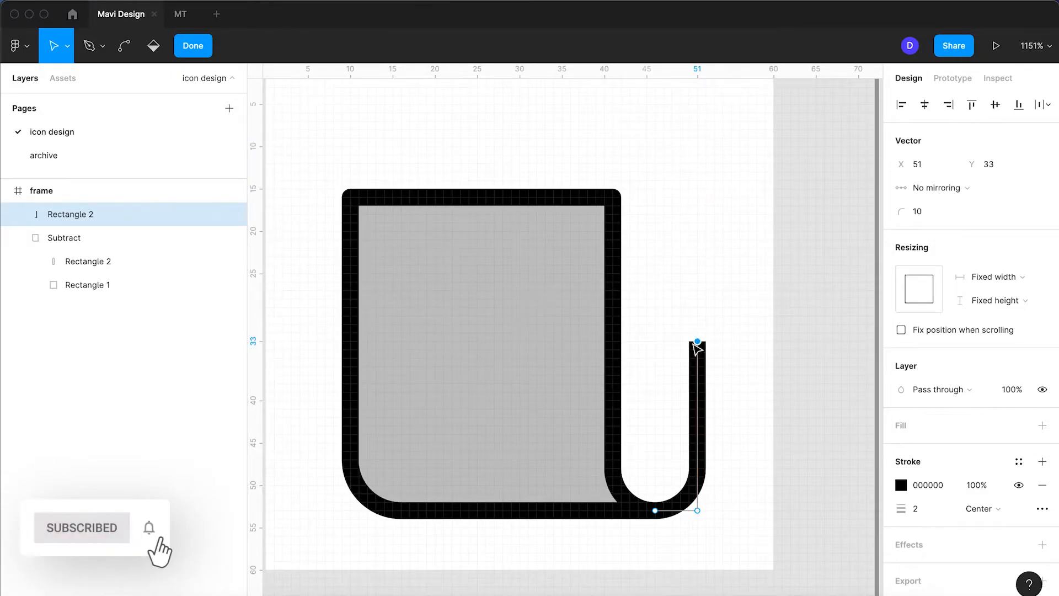
key(Escape)
click(744, 257)
Narrow the J-shaped Rectangle 2 curve from its right edge to a width of 4.
scroll(744, 256, left, 2)
click(735, 392)
mouse_move(731, 433)
mouse_down()
mouse_move(713, 432)
mouse_move(735, 434)
mouse_move(726, 437)
mouse_up()
Move the left edge of Rectangle 2 inside the Subtract group to X 43, making it 8 wide.
click(620, 421)
click(137, 263)
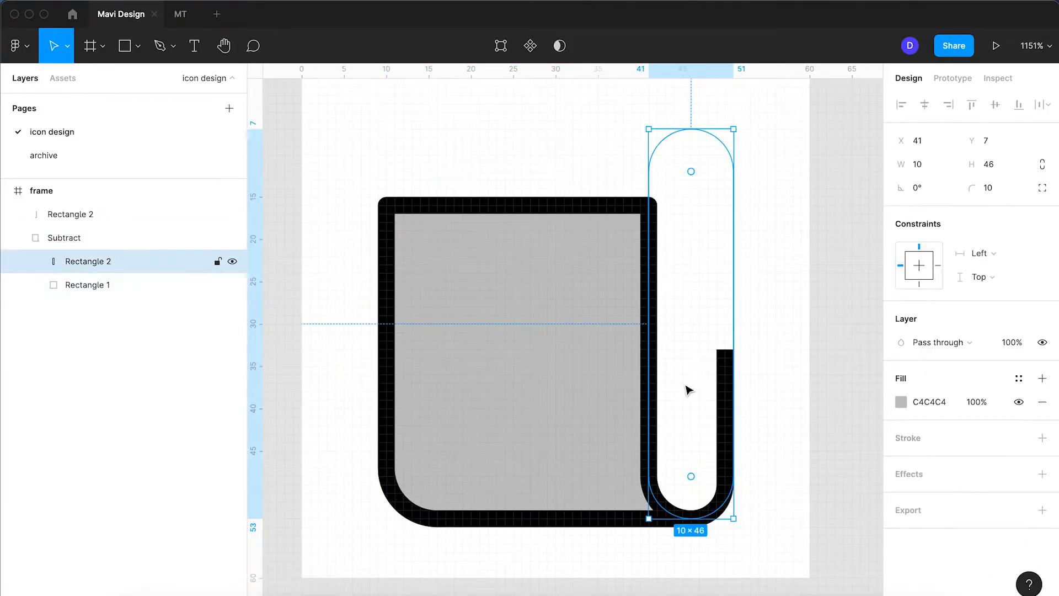
drag(648, 379, 665, 379)
Try nudging the J-shaped curve right, return it to X 46, and widen it rightward to 5.
click(724, 390)
key(Right)
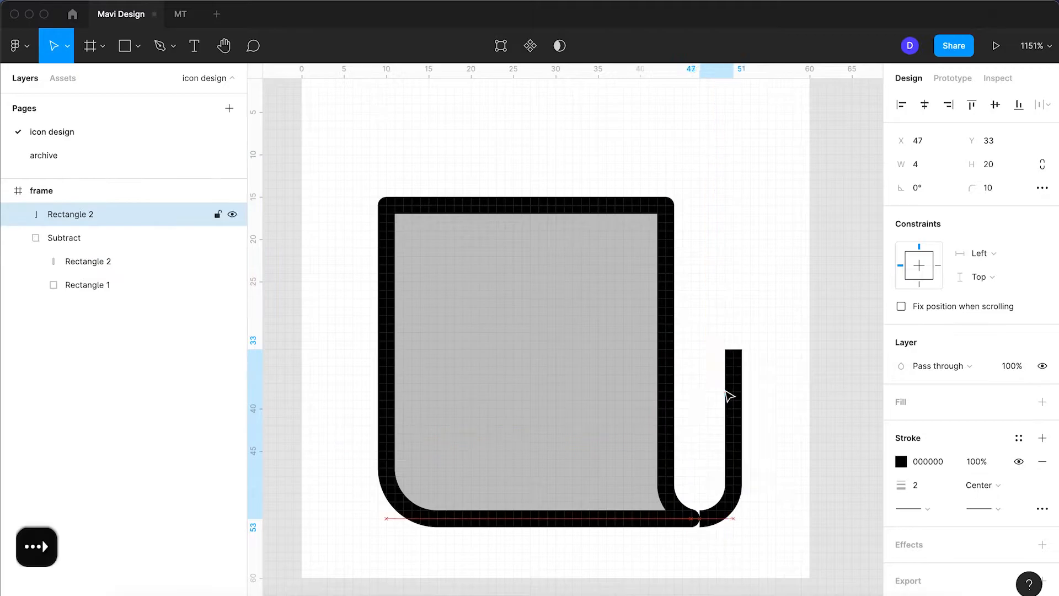
key(Left)
drag(728, 420, 737, 419)
Shift Rectangle 2 inside the Subtract group left to X 42.
click(593, 422)
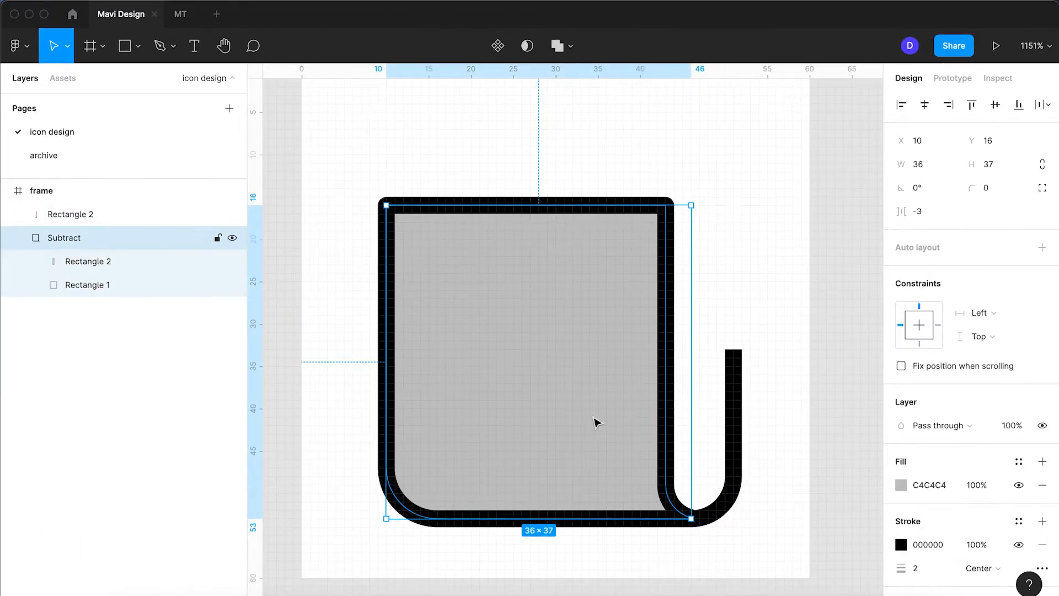
double_click(644, 421)
click(719, 425)
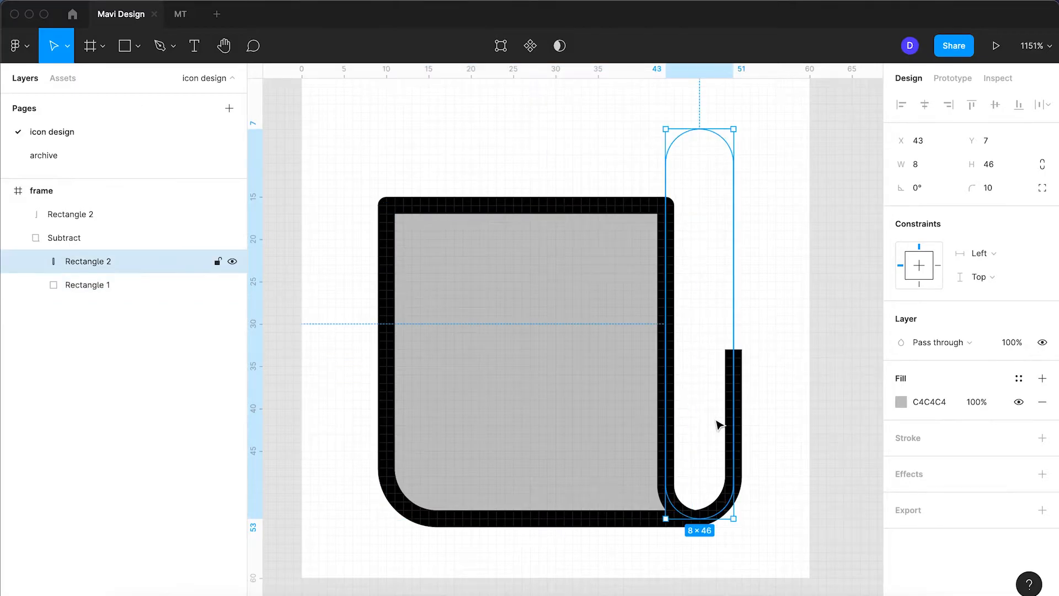
key(Left)
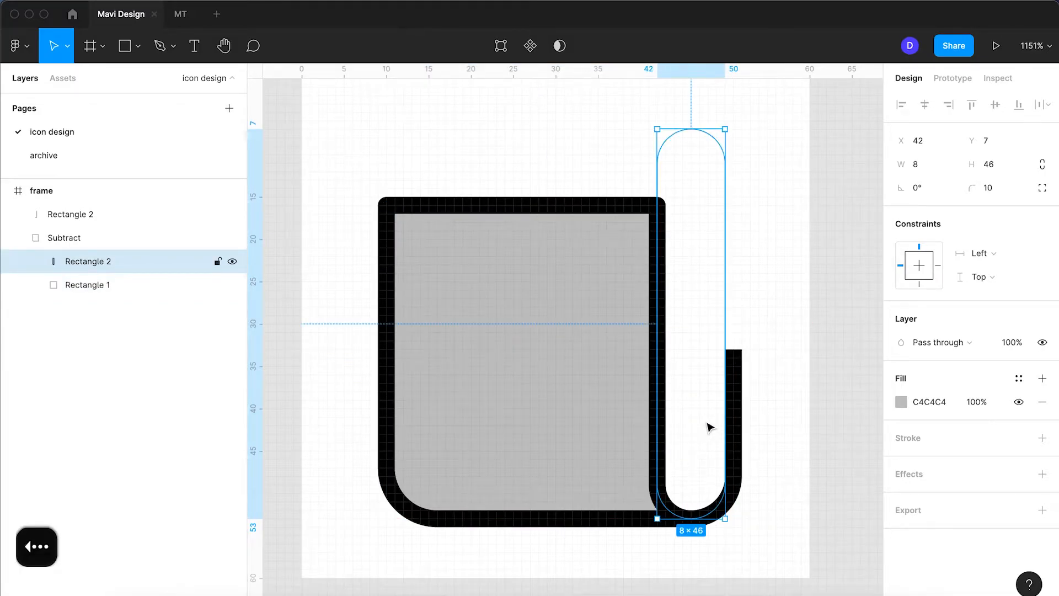
click(739, 418)
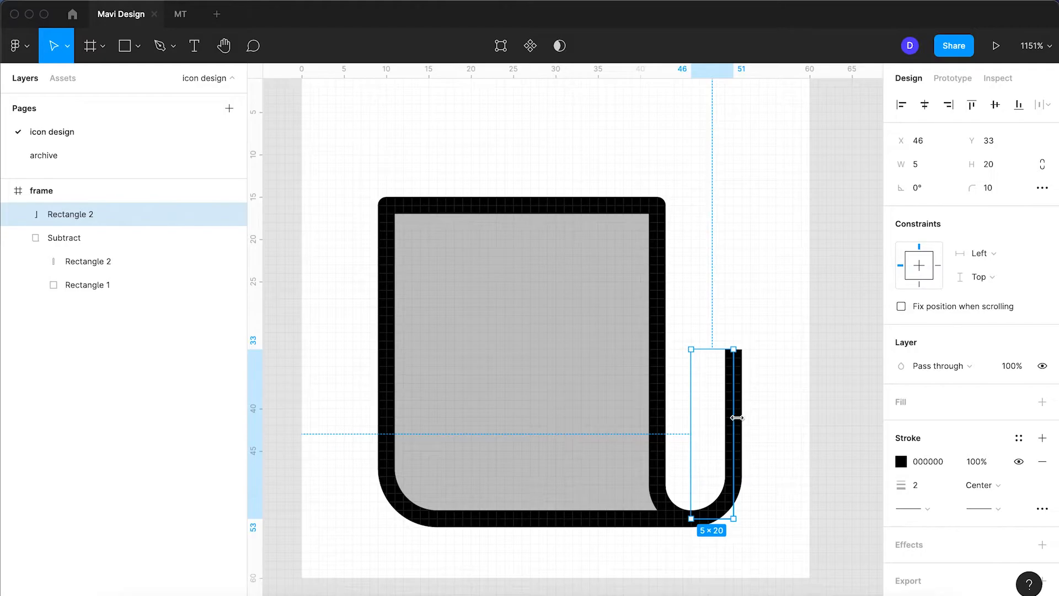
click(770, 430)
click(512, 350)
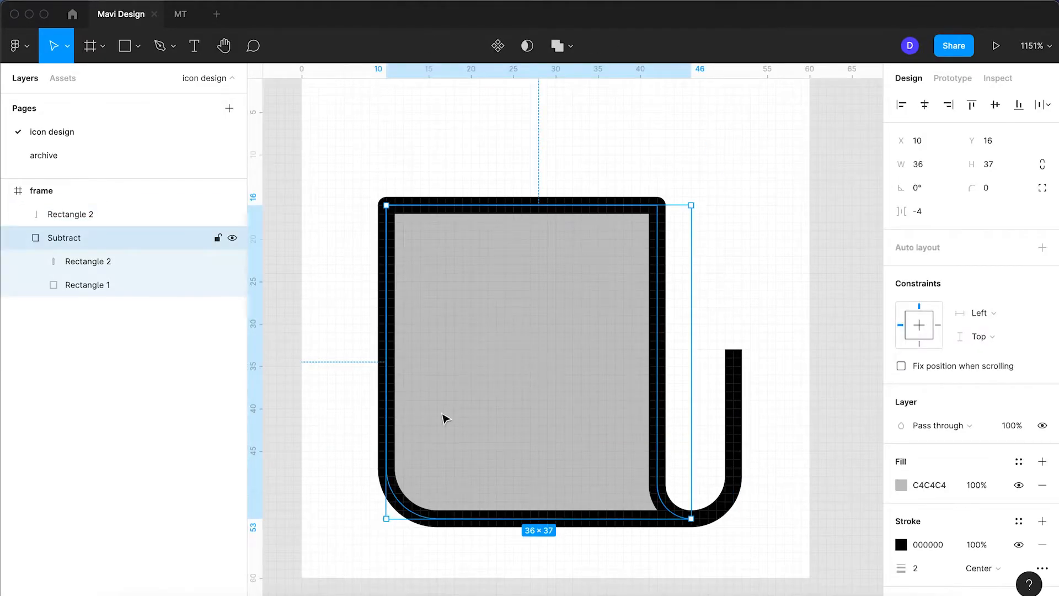
click(586, 181)
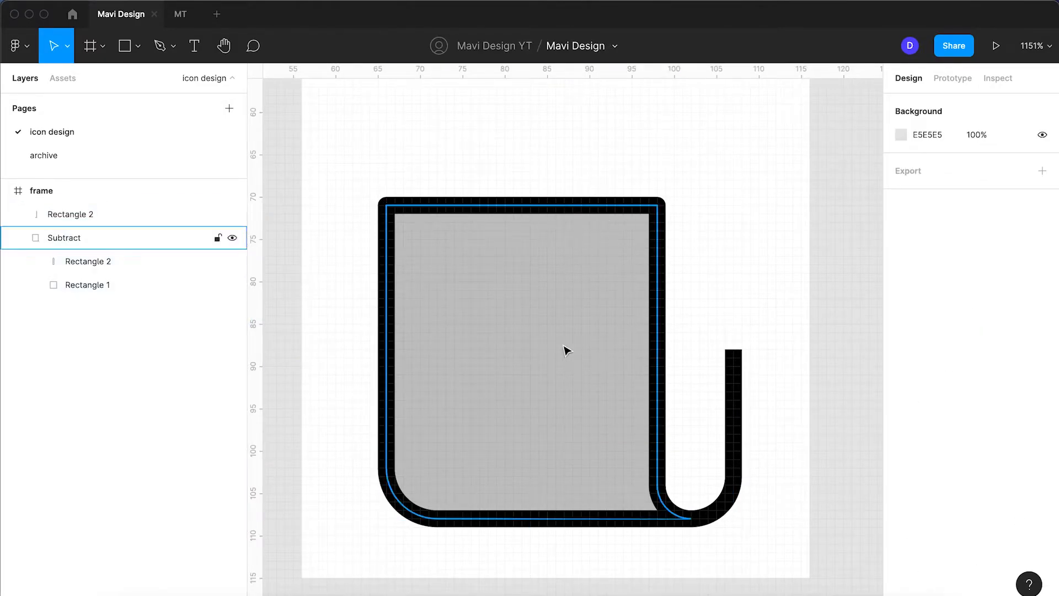
Narrow Rectangle 2 inside the Subtract group from its right edge to a width of 4.
key(shift+1)
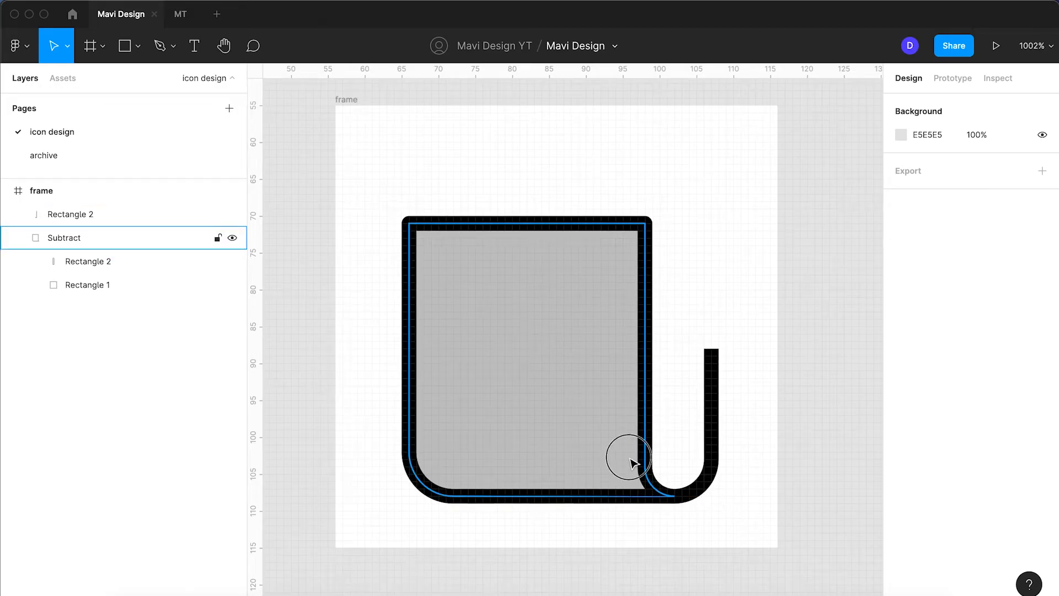
double_click(619, 413)
click(665, 407)
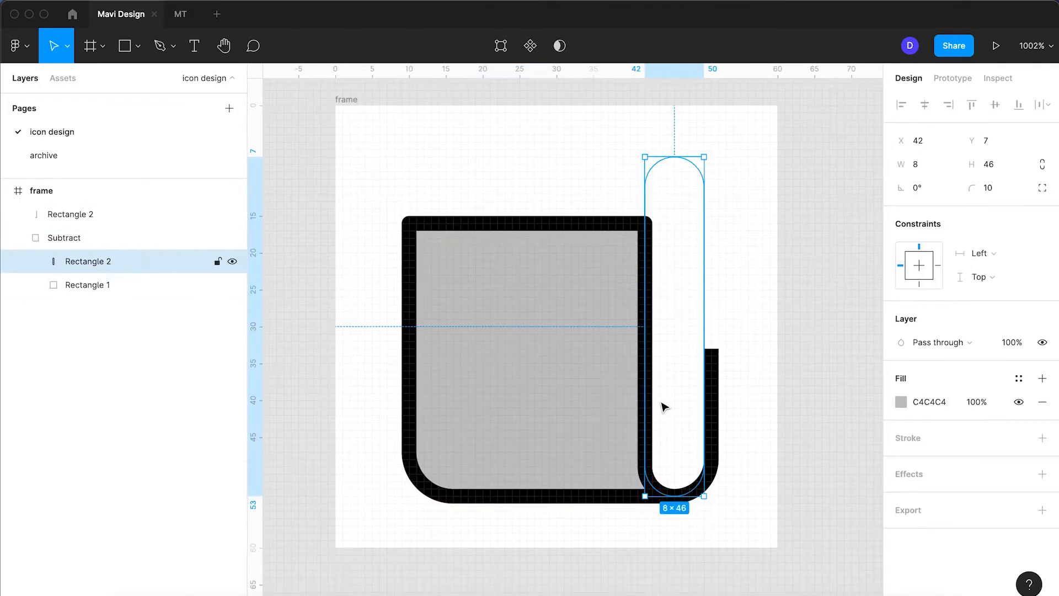
drag(701, 403, 676, 404)
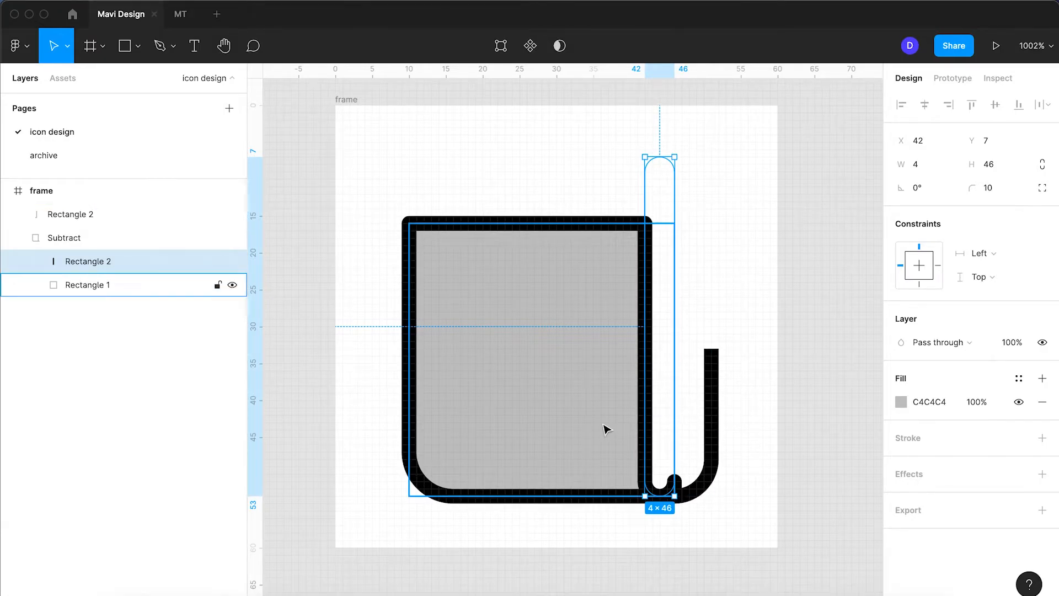
Pull in the right edge of Rectangle 1 inside the Subtract group so it is 34 wide.
scroll(683, 428, up, 5)
click(546, 441)
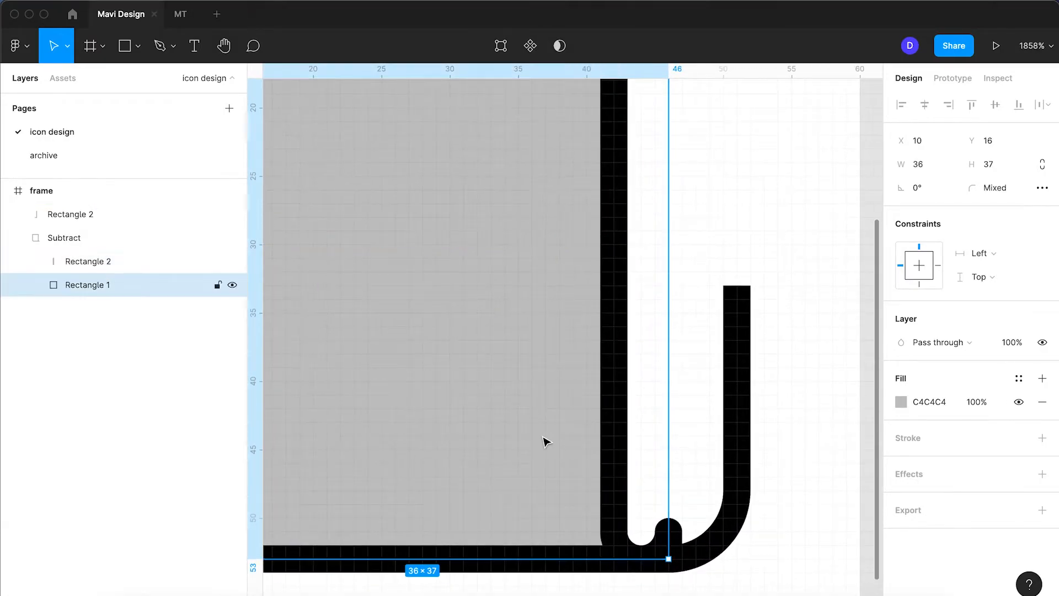
scroll(545, 441, down, 3)
drag(624, 402, 608, 401)
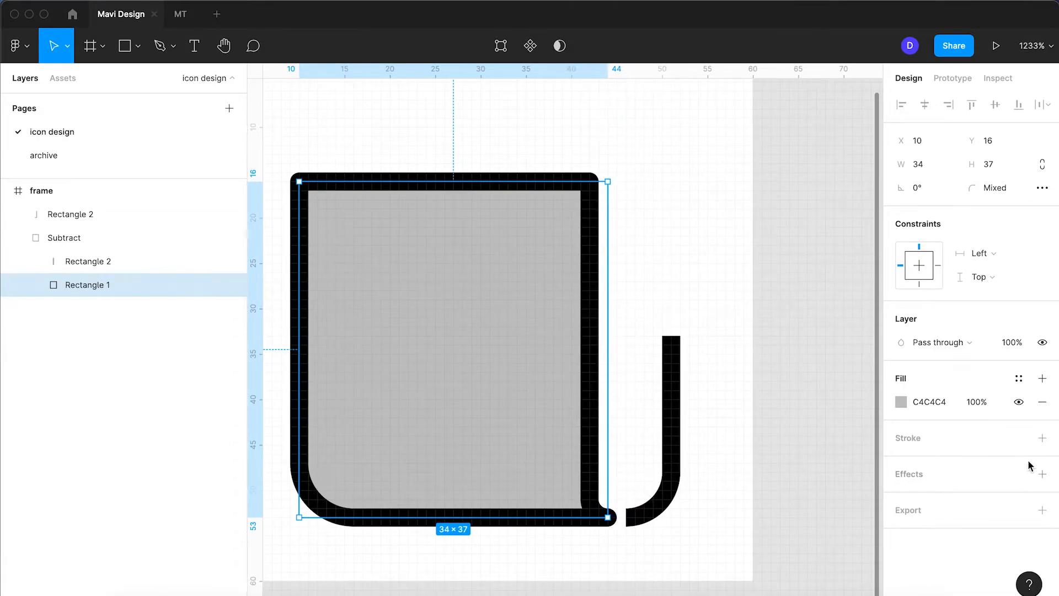
Try a round stroke join on the J-shaped curve in the advanced stroke settings, and return it to miter.
click(671, 424)
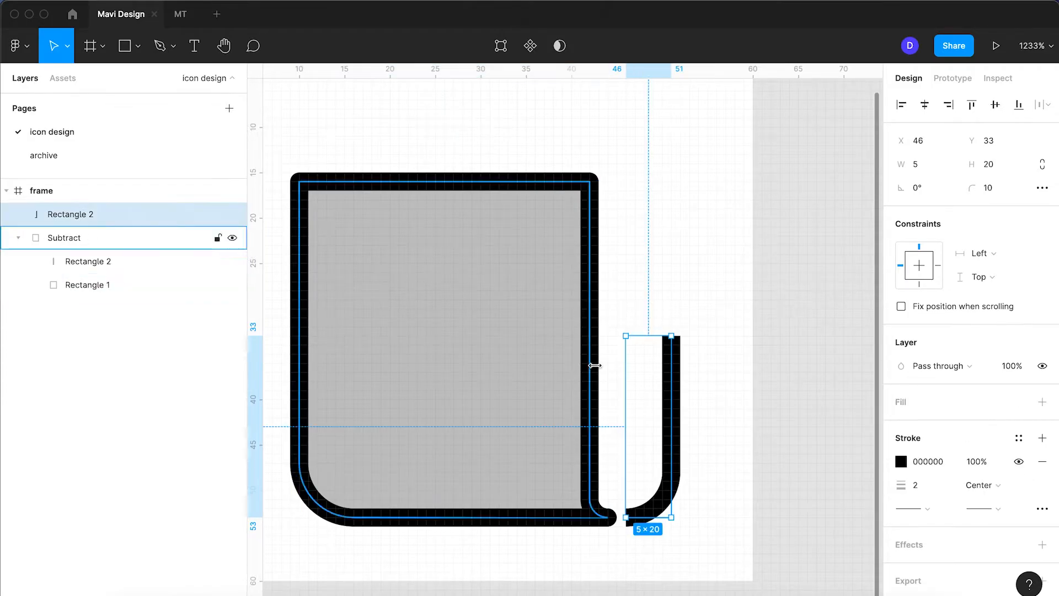
click(1042, 507)
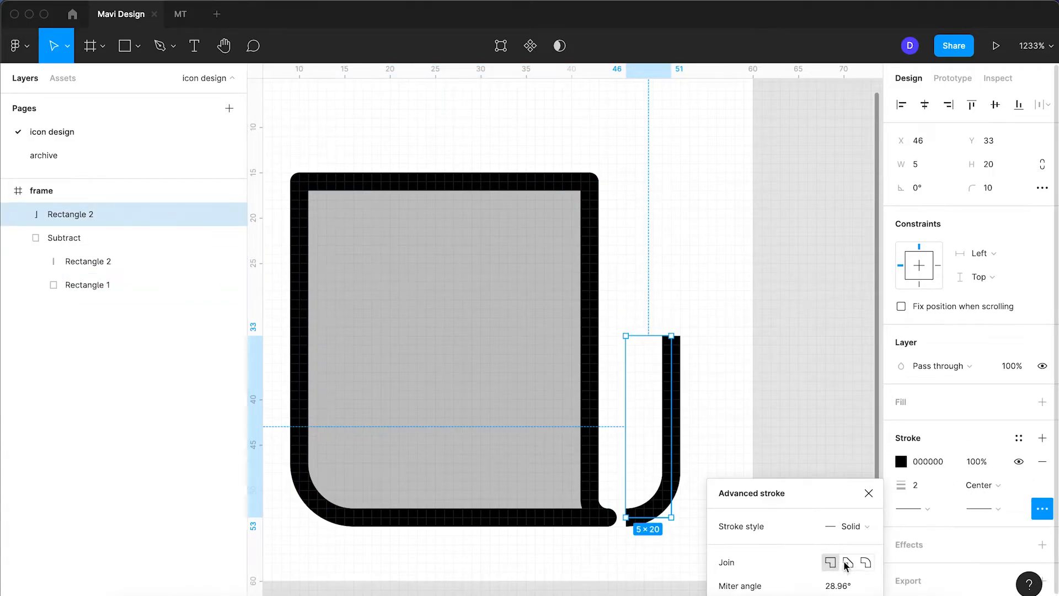
click(934, 511)
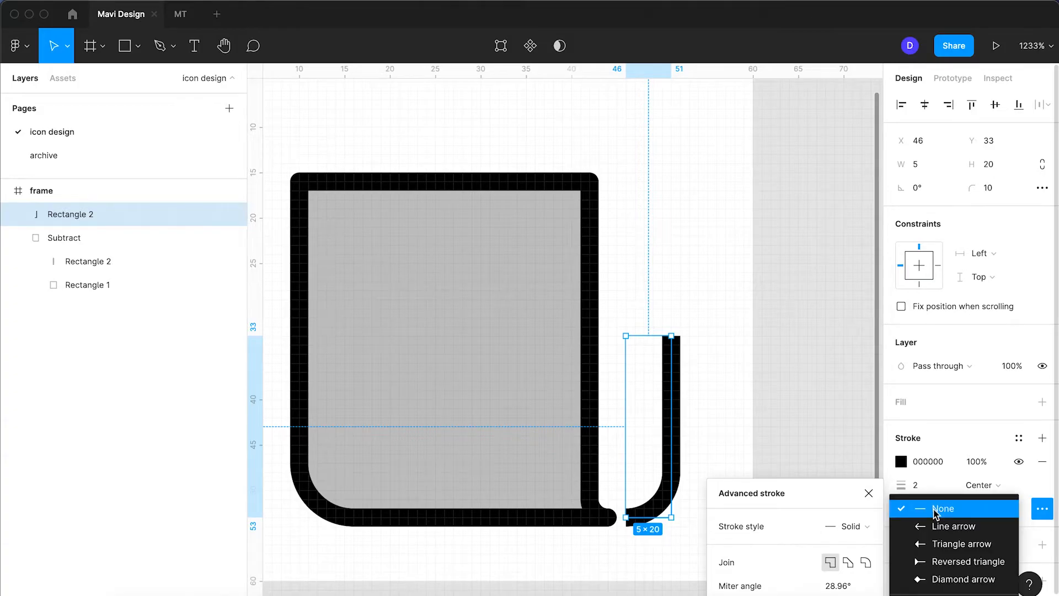
click(843, 571)
click(864, 564)
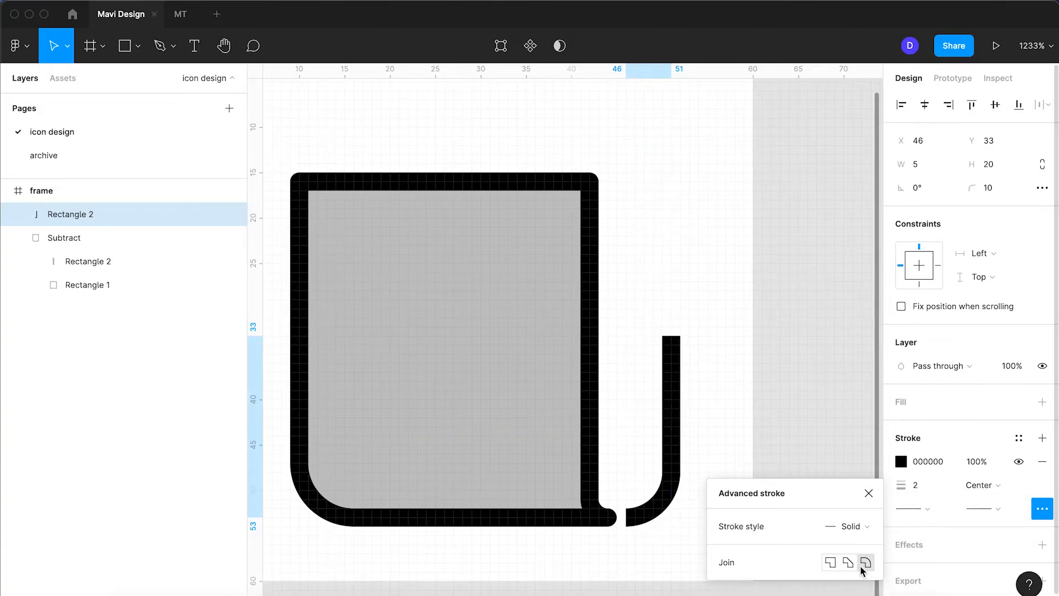
click(830, 562)
Set the Subtract shape's stroke join to miter in the advanced stroke settings and close them.
click(93, 238)
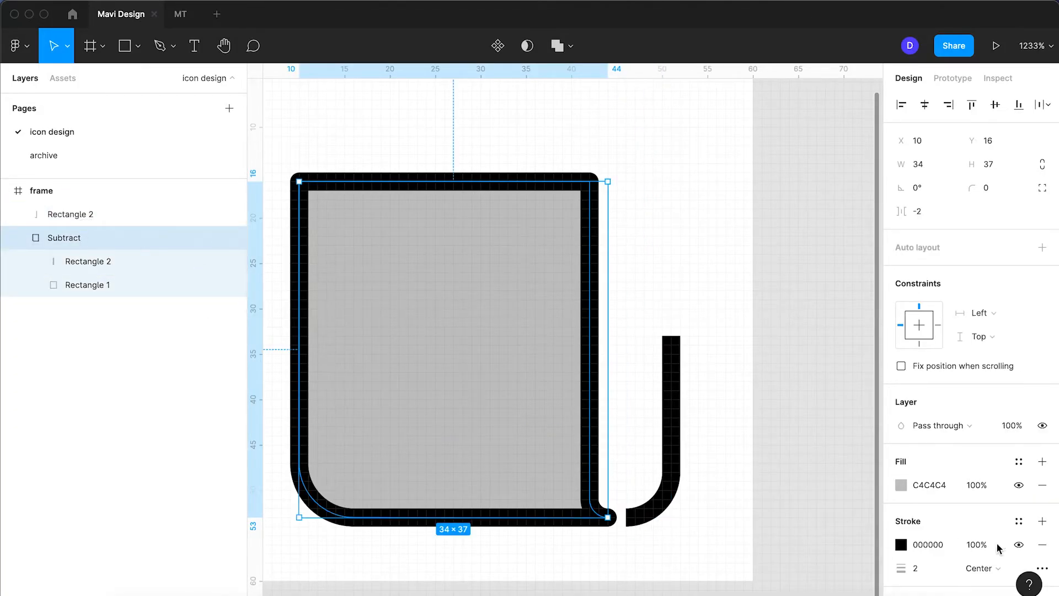
click(1042, 568)
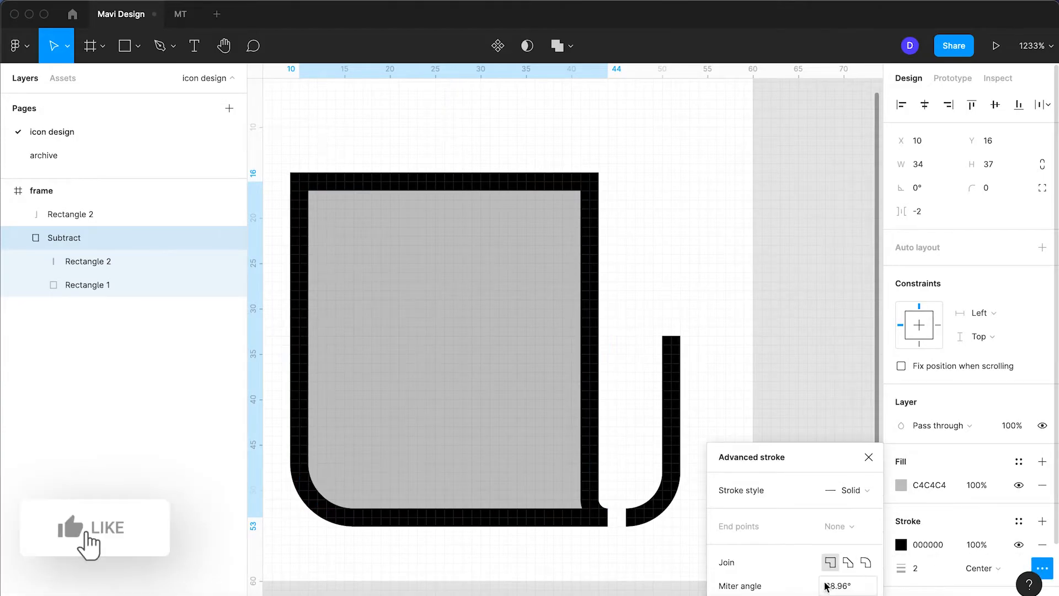
click(870, 457)
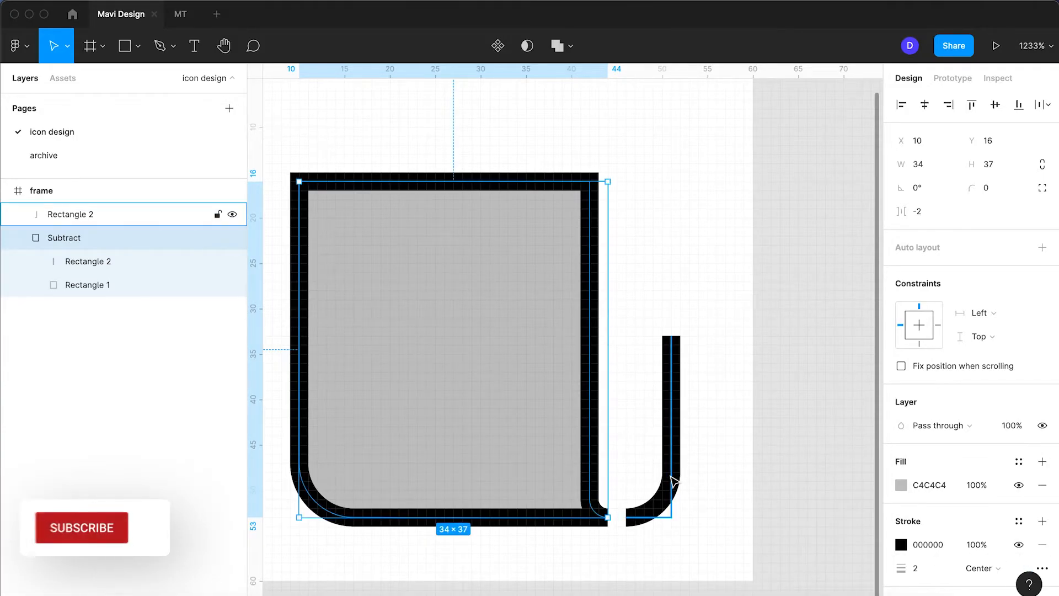
Move the J-shaped curve against the Subtract shape at X 44 and narrow it to a width of 2.
drag(676, 482, 673, 481)
key(Left)
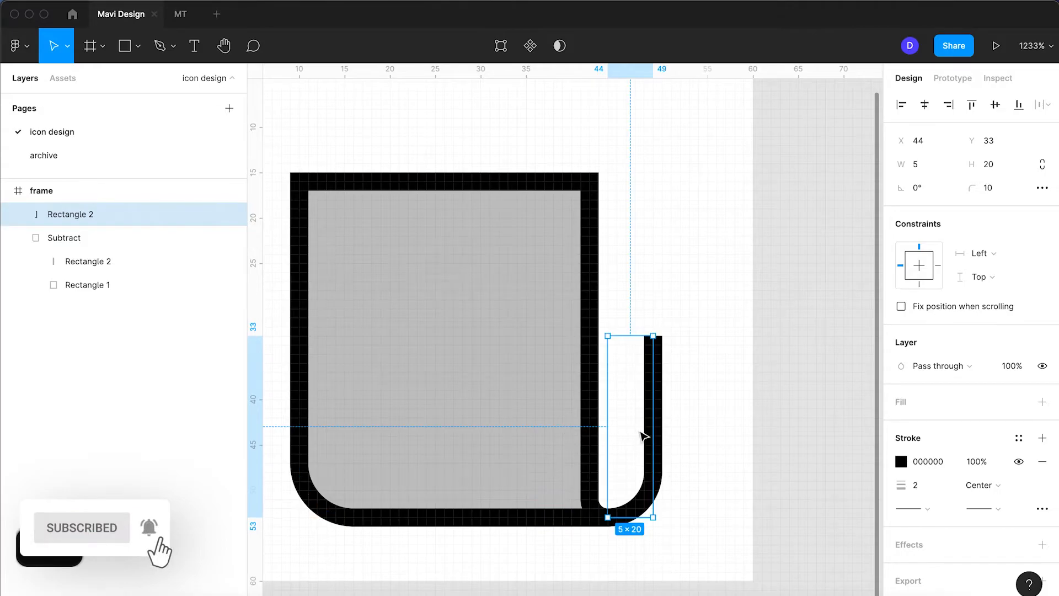
drag(651, 426, 626, 428)
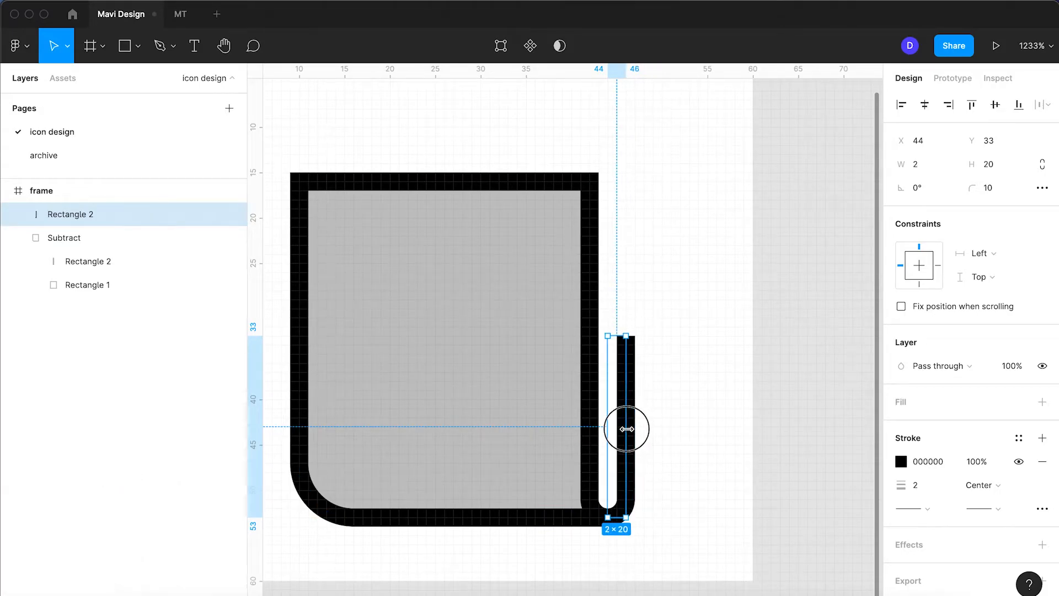
click(663, 435)
scroll(528, 371, left, 3)
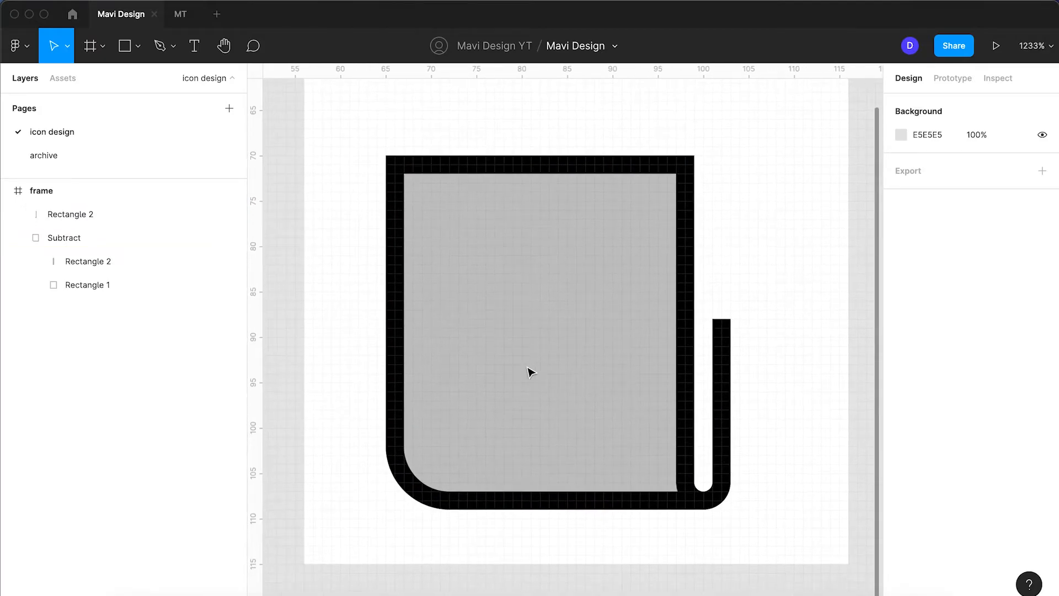
Set the corner radius of the bottom-left point of Rectangle 1 inside the Subtract group to 3.
click(493, 387)
double_click(448, 457)
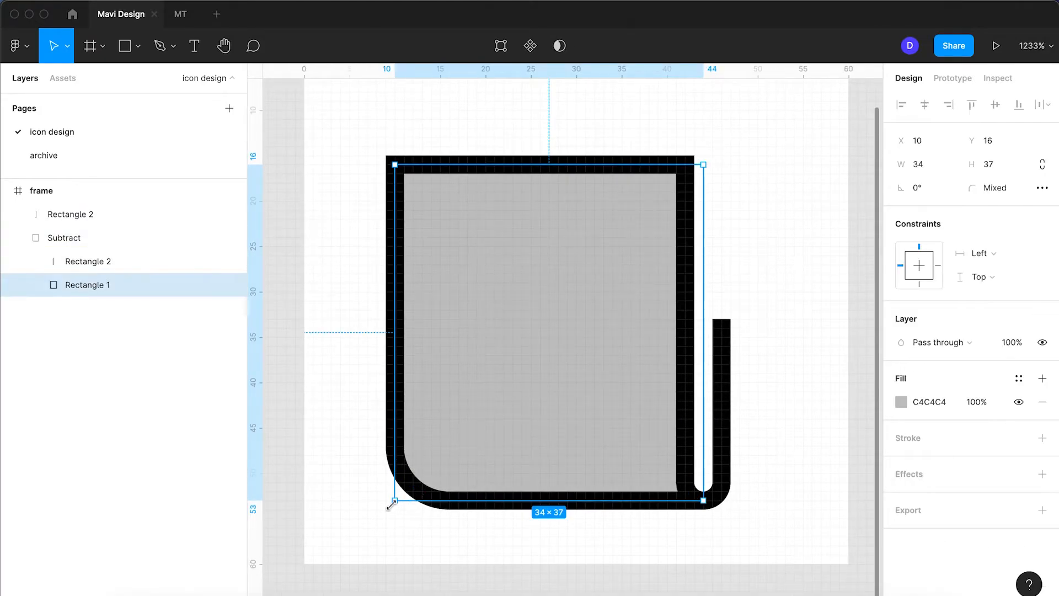
double_click(447, 453)
click(149, 238)
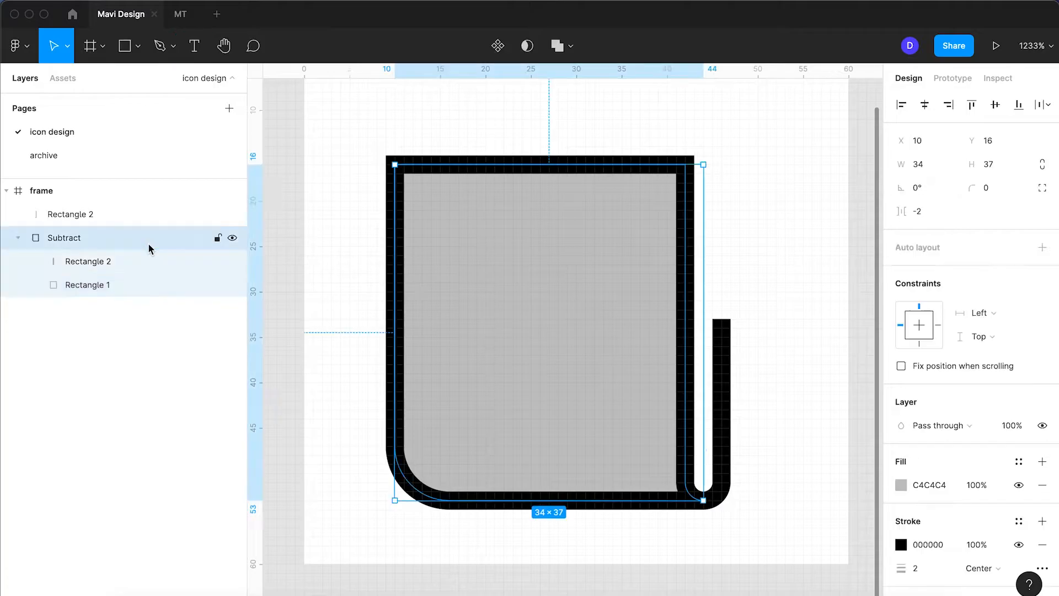
double_click(455, 448)
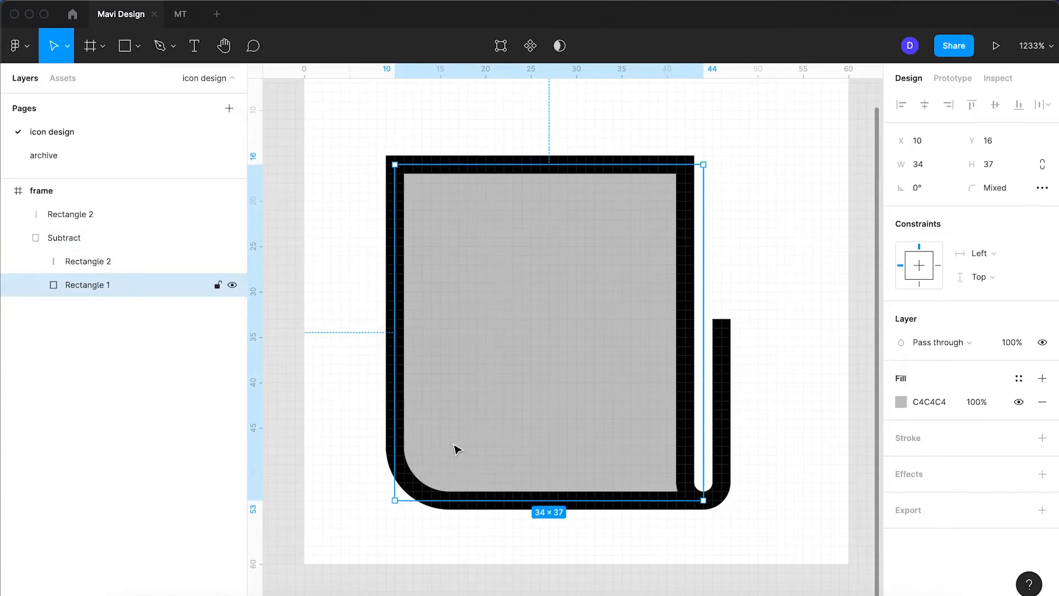
double_click(478, 478)
click(395, 500)
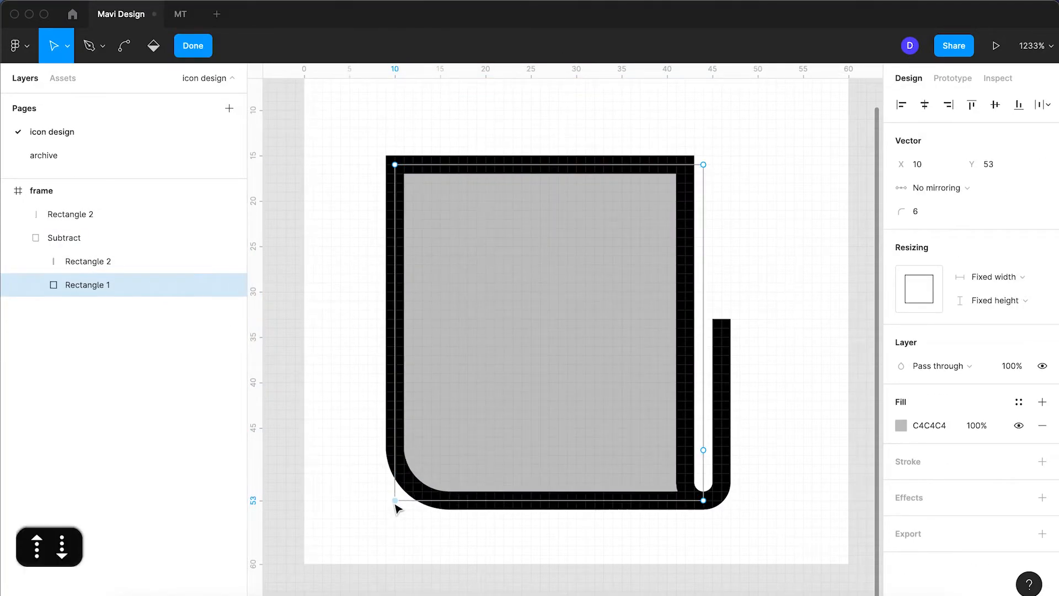
click(920, 211)
key(Down)
key(Down)
key(Down)
key(Up)
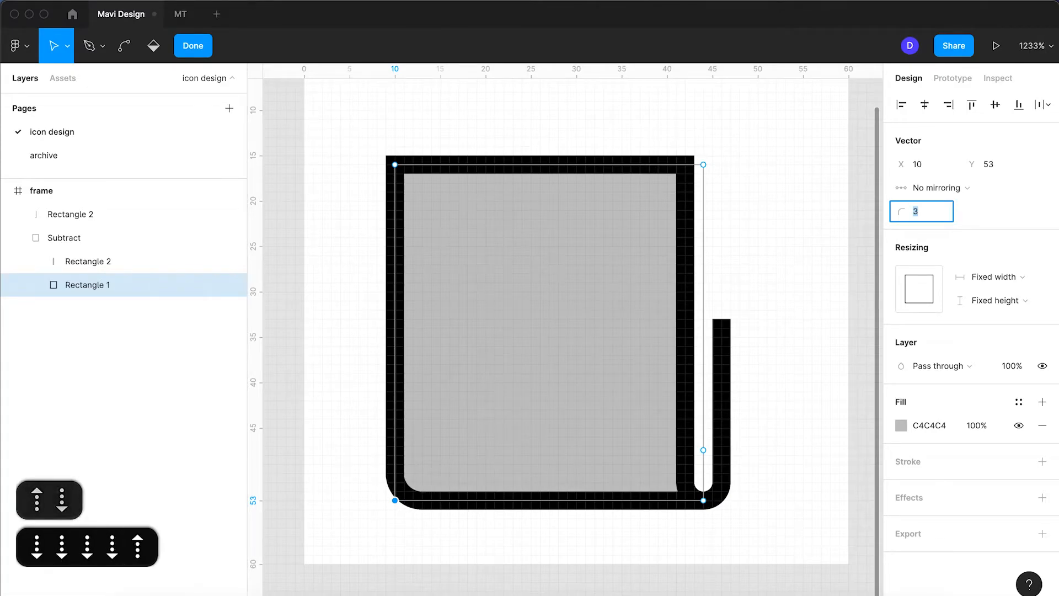
key(Return)
key(Return)
click(771, 308)
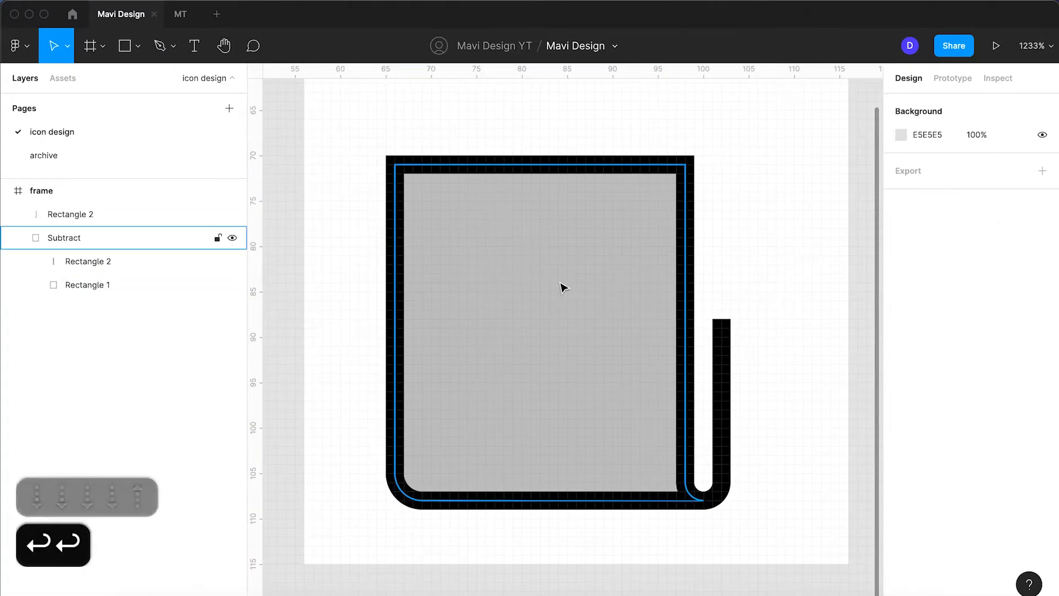
Set the Subtract shape's stroke join to round in the advanced stroke settings and close them.
click(560, 288)
click(1042, 568)
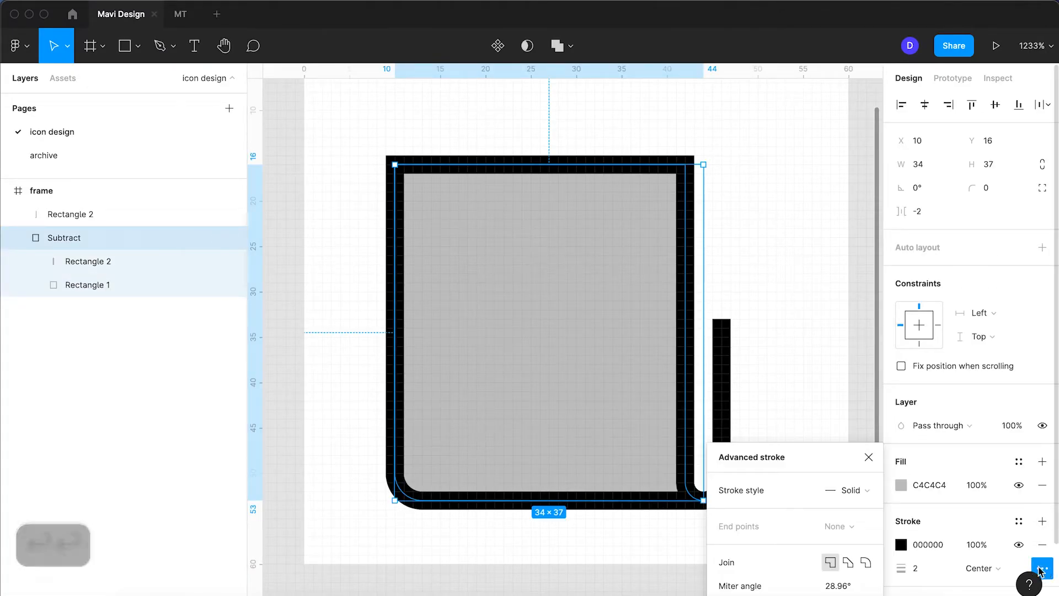
click(865, 562)
click(868, 456)
Remove the grey fill from the Subtract shape so only its stroke is left.
click(825, 333)
click(620, 329)
click(1042, 485)
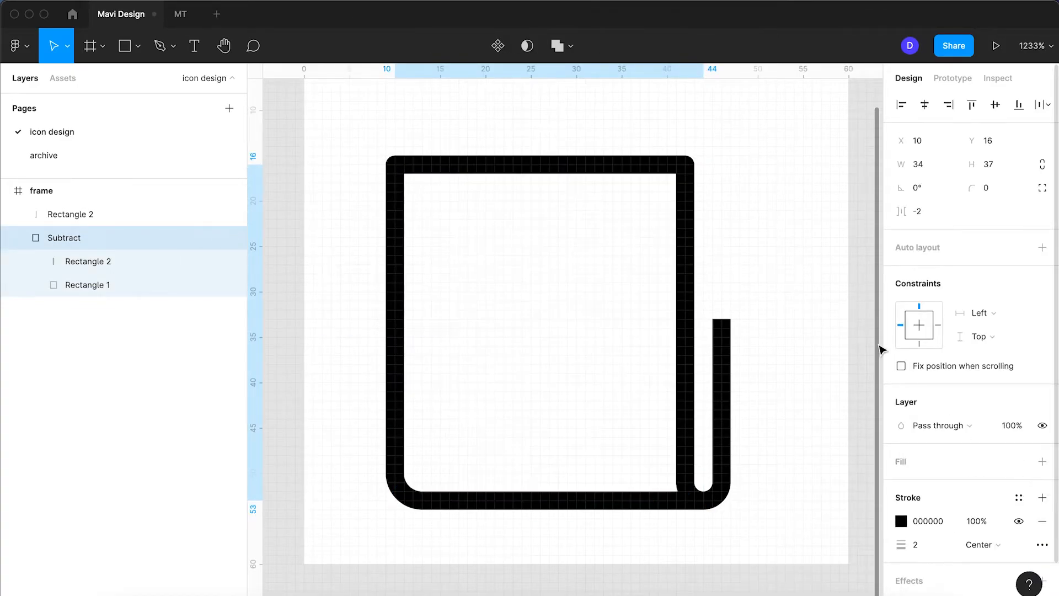
click(820, 348)
scroll(813, 349, down, 8)
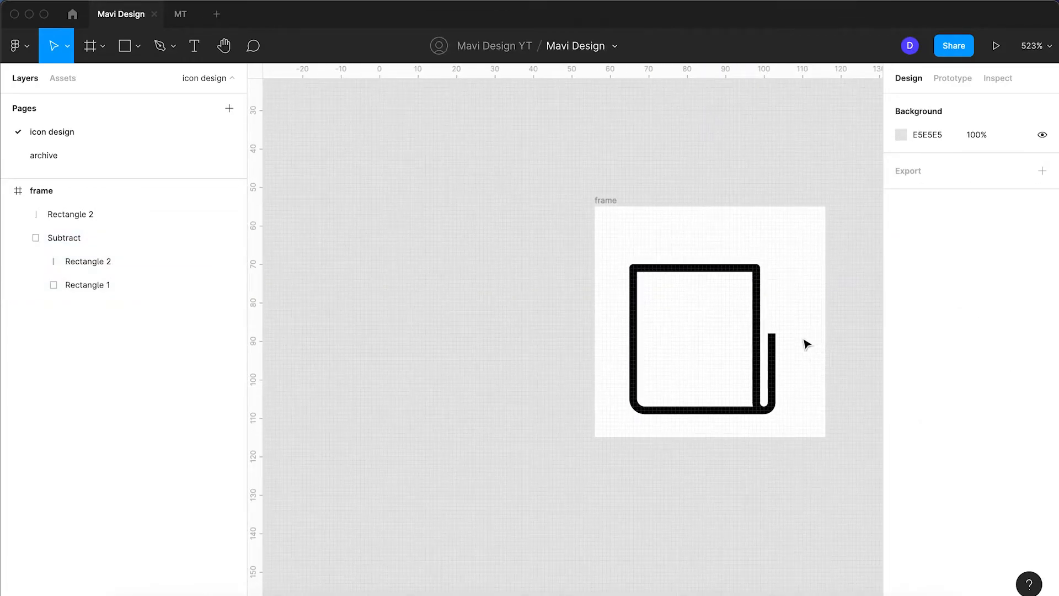
scroll(806, 344, up, 8)
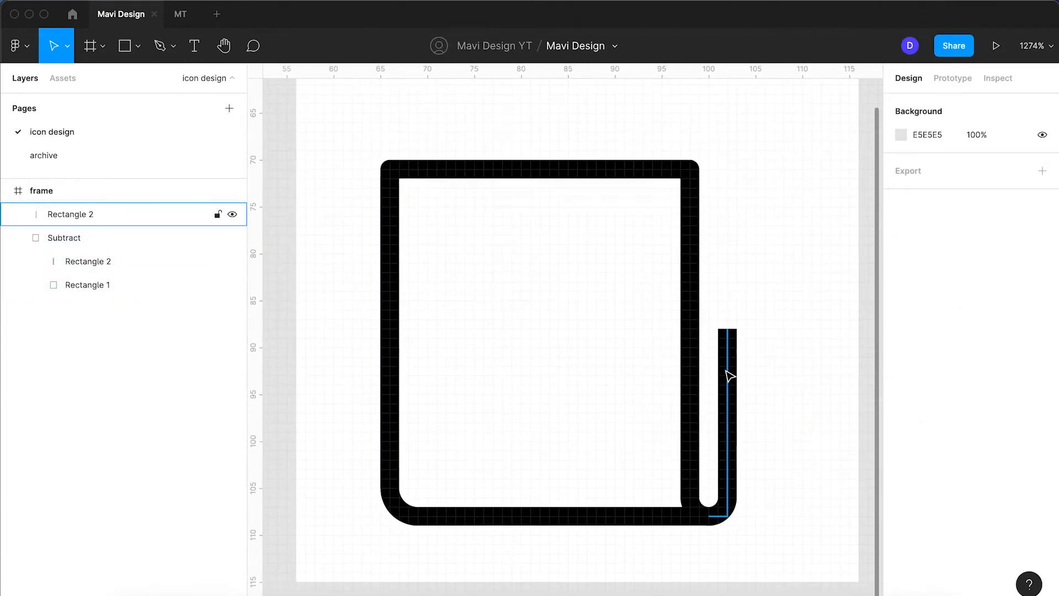
Raise the top endpoint of the J-shaped curve to Y 24.
click(729, 365)
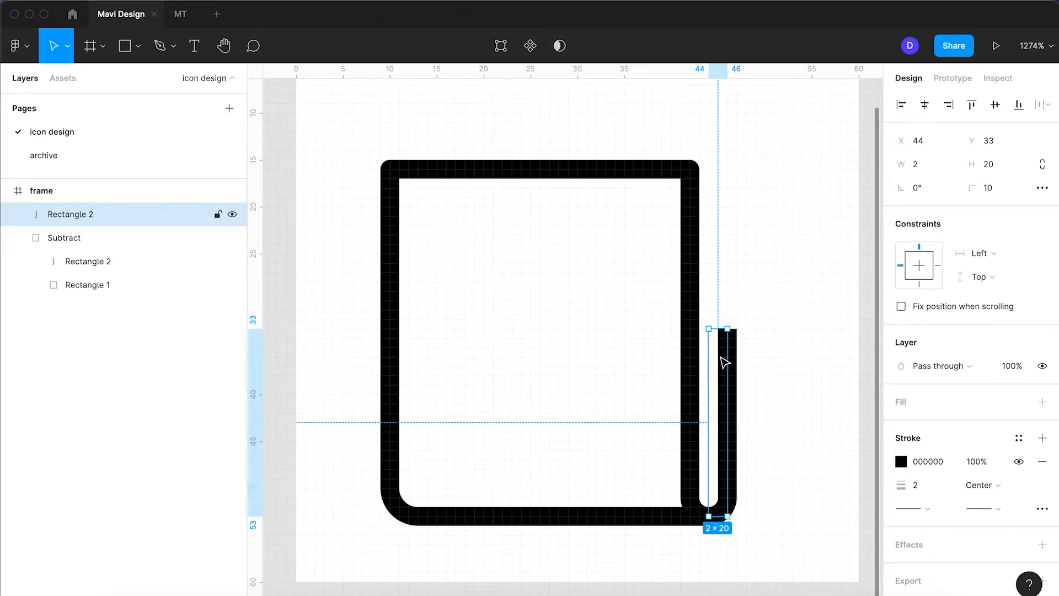
scroll(724, 363, up, 5)
key(Return)
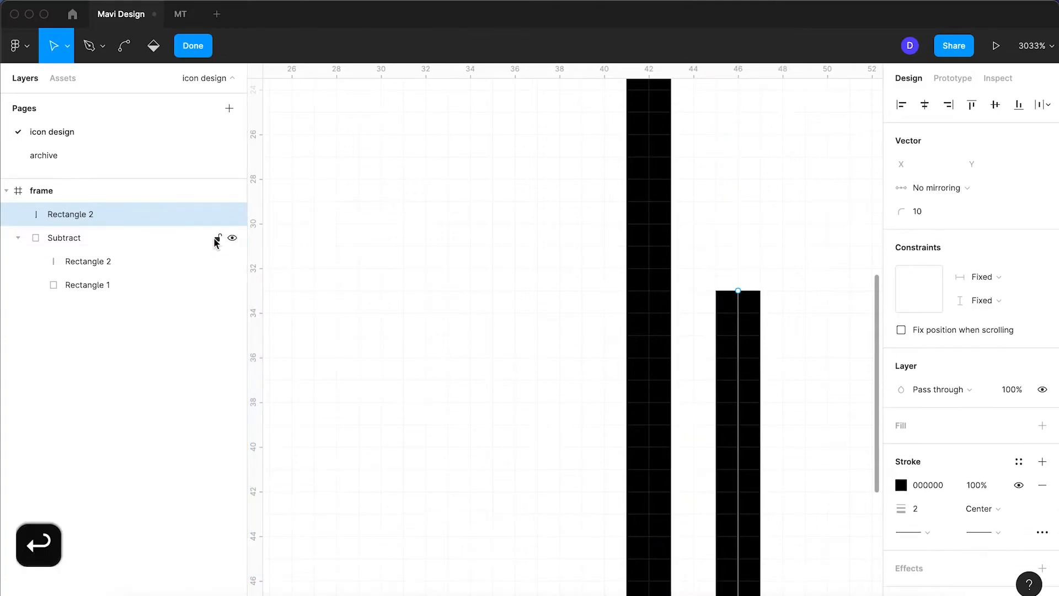
scroll(772, 256, down, 4)
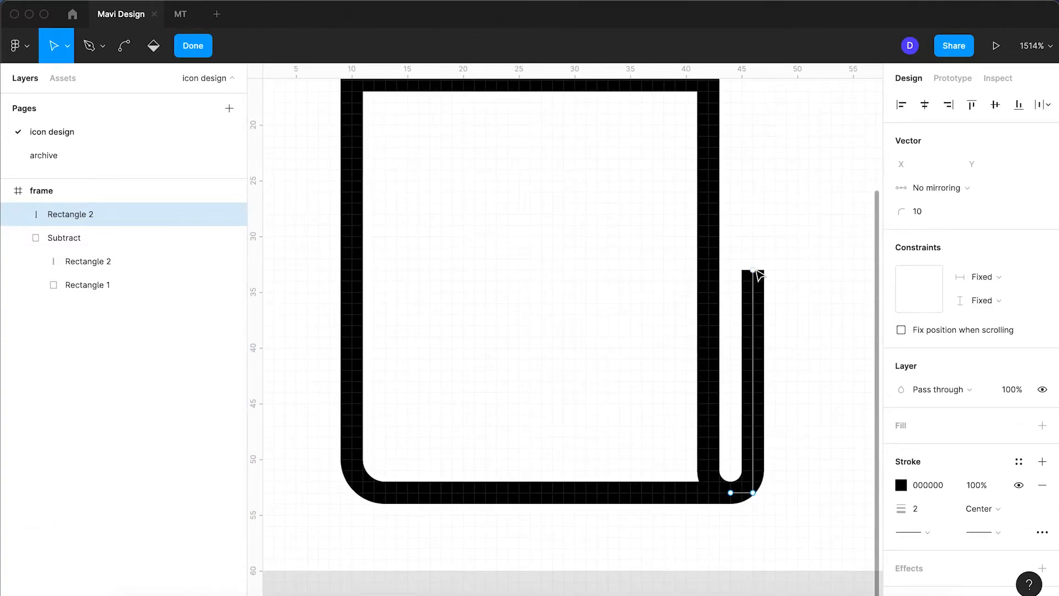
scroll(761, 275, up, 1)
click(760, 331)
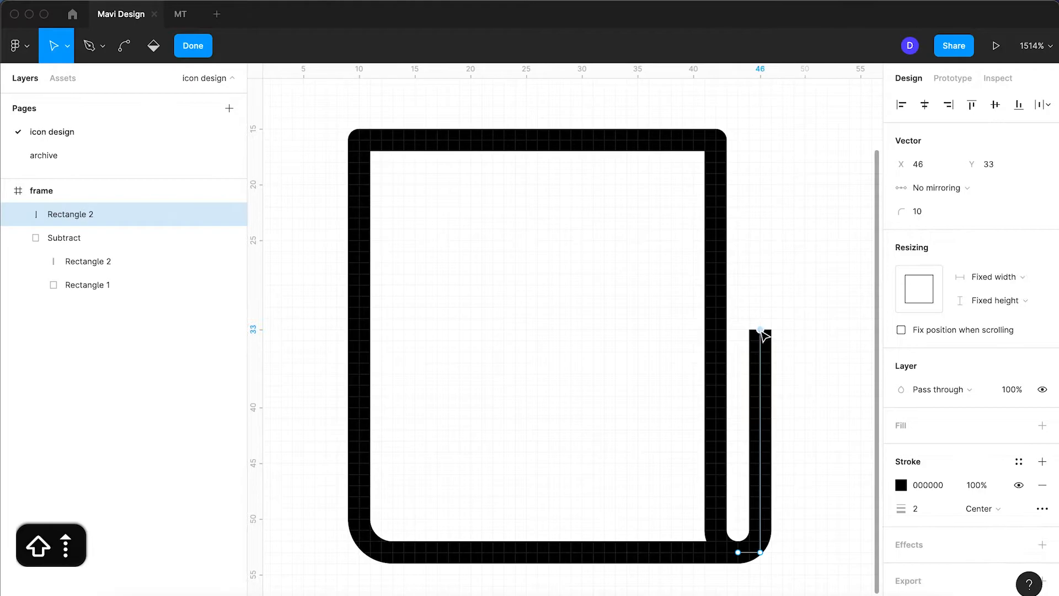
key(shift+Up)
key(shift+Down)
key(shift+Up)
key(Down)
key(Down)
key(Down)
key(Up)
key(Up)
key(Up)
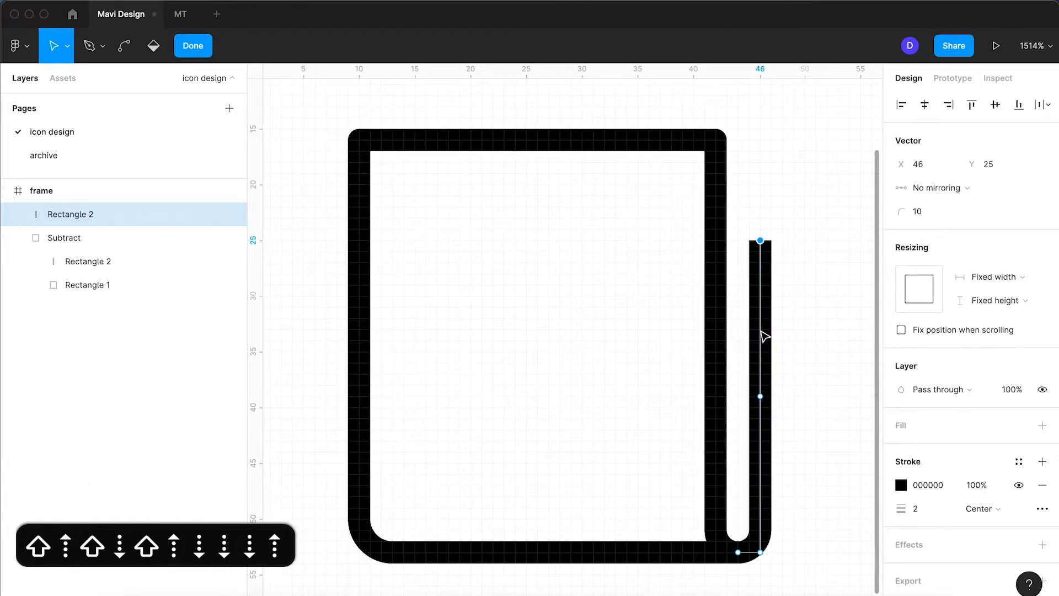
click(603, 249)
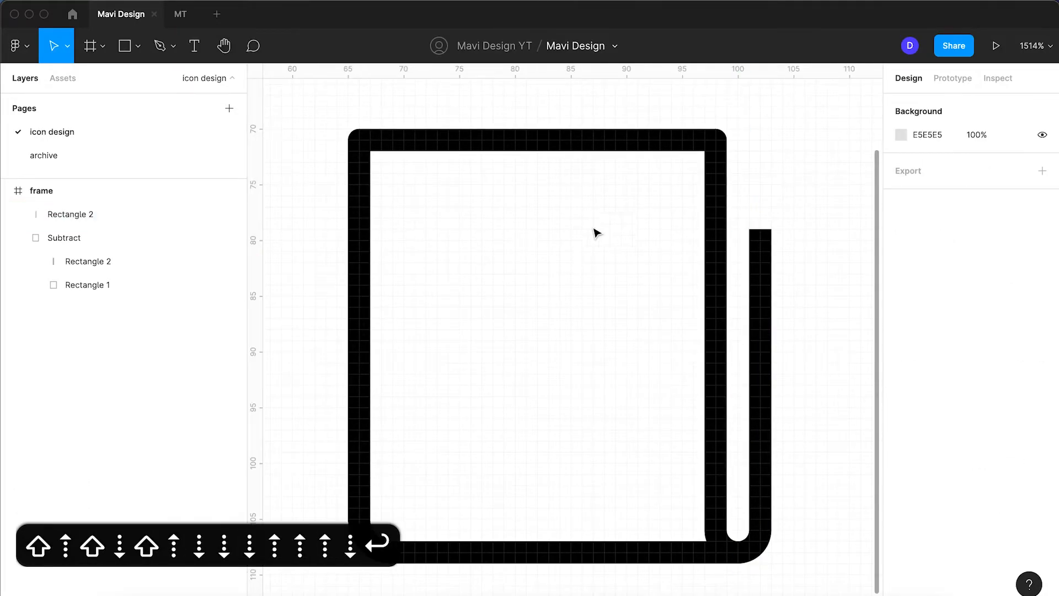
Pull down the top edge of Rectangle 1 inside the Subtract group to Y 20.
click(552, 139)
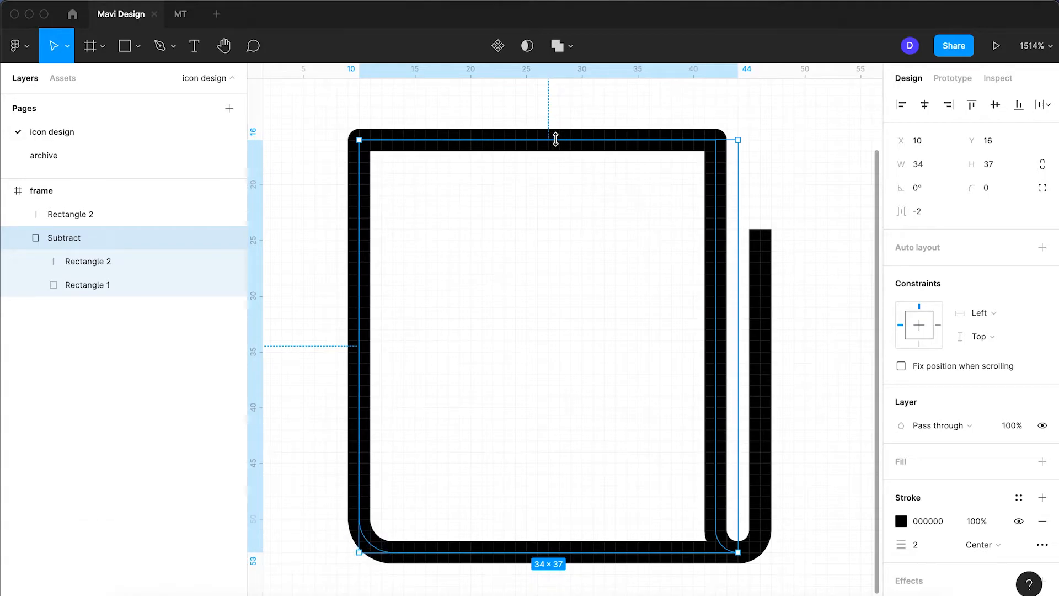
click(570, 192)
click(577, 142)
click(184, 285)
drag(496, 140, 489, 184)
Set the corner radius of Rectangle 1's top-left point to 3.
key(Return)
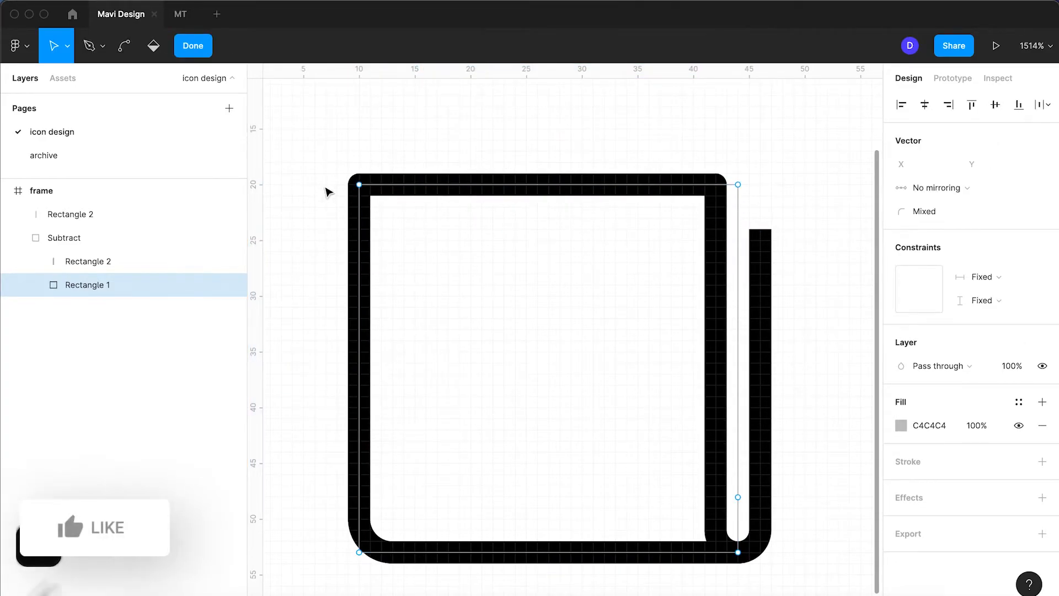
click(359, 186)
click(926, 213)
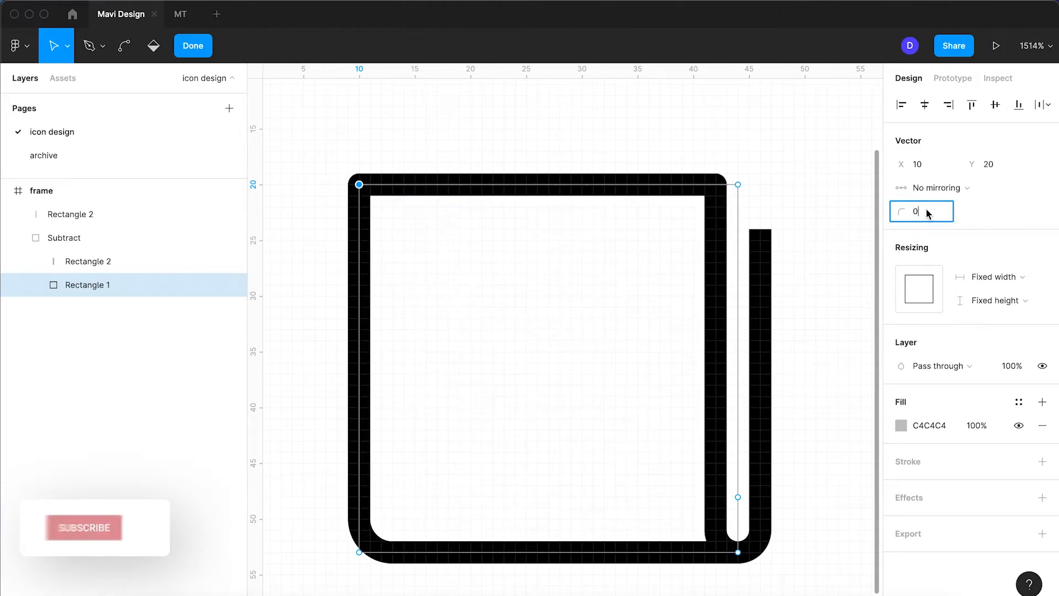
text(2)
key(Return)
text(3)
key(Return)
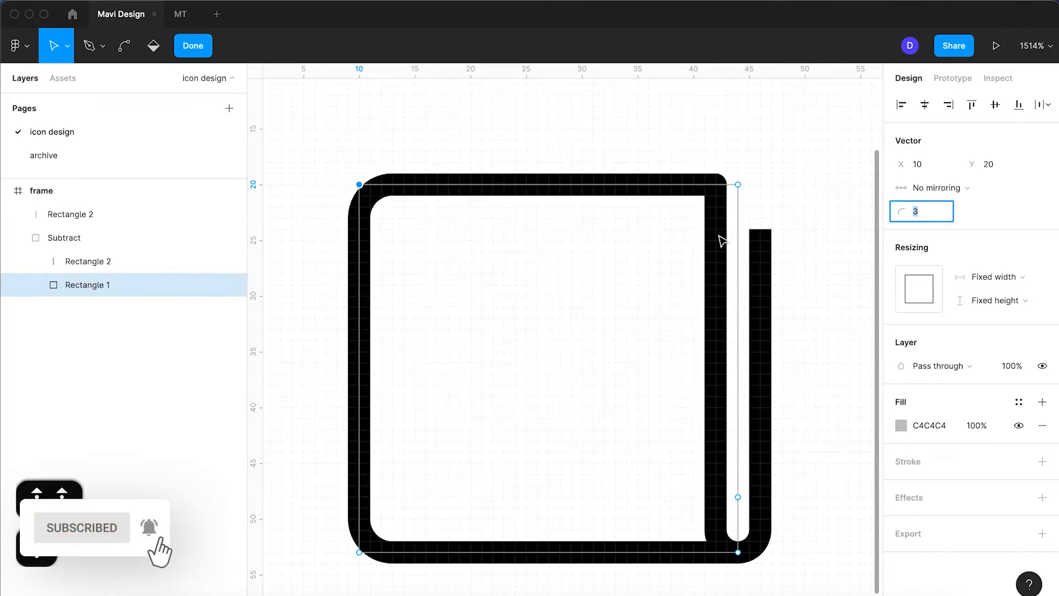
text(4)
key(Return)
key(Down)
key(Return)
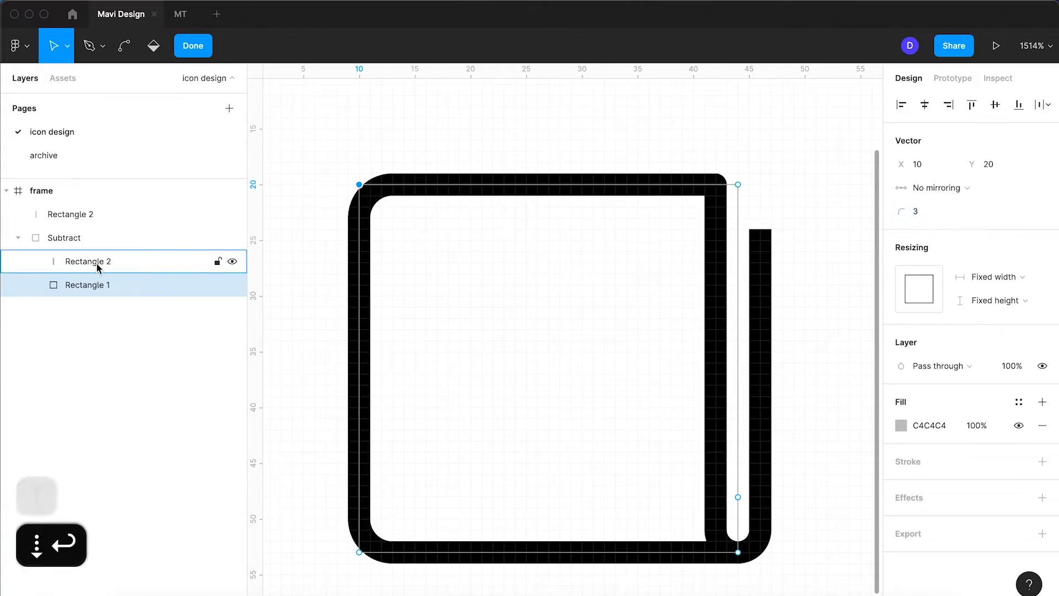
Try rounding Rectangle 1's top-right corner point through its corner radius, and return the radius to its start.
click(738, 185)
key(Up)
key(Up)
key(Down)
key(Down)
Set the corner radius of the whole Subtract shape to 3.
click(76, 237)
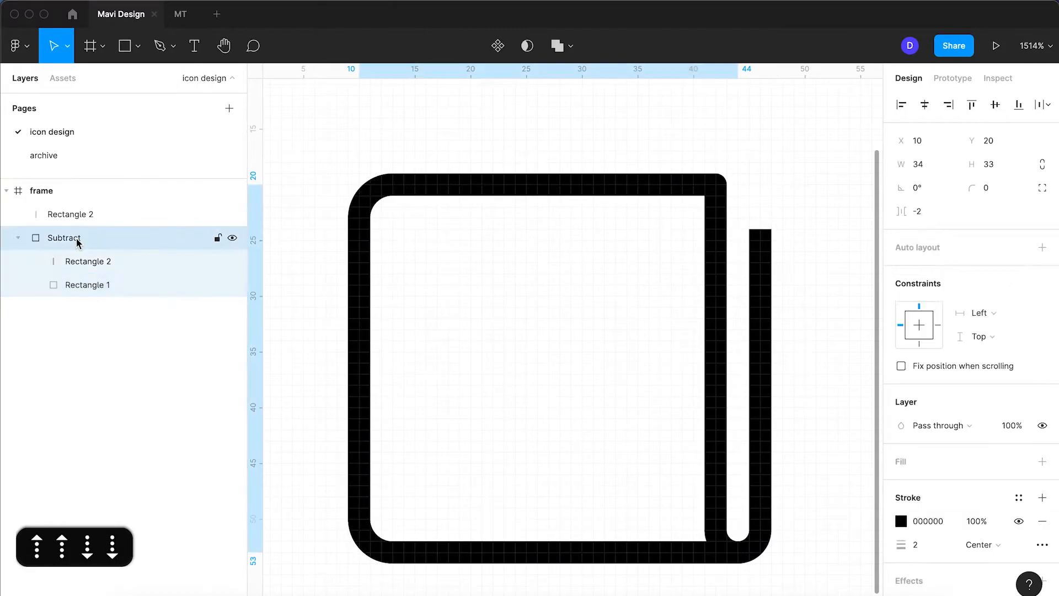
key(Up)
key(Up)
key(Up)
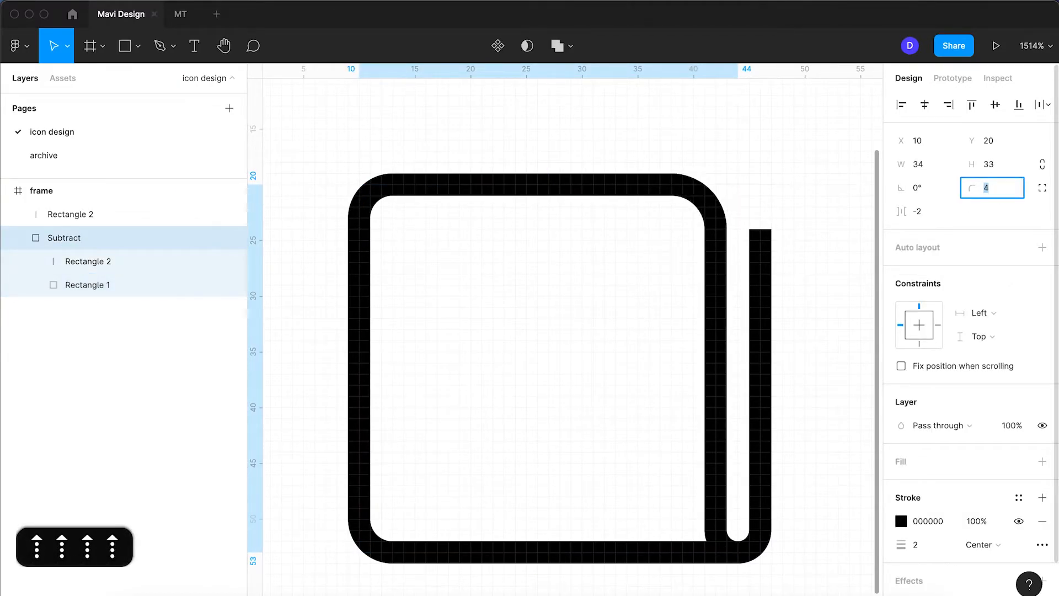
key(Down)
key(Return)
click(620, 105)
scroll(620, 105, down, 3)
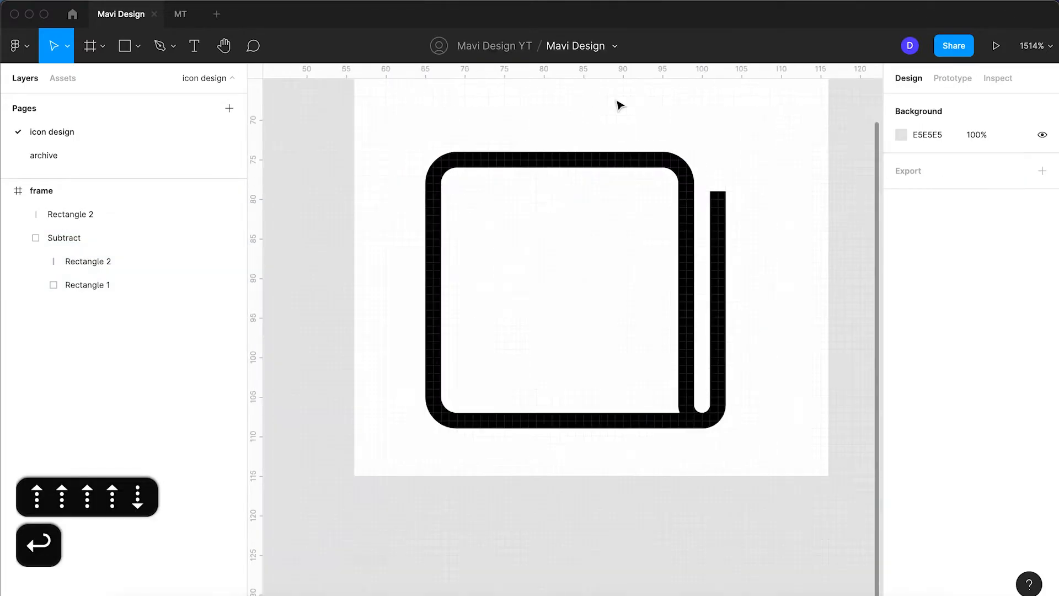
scroll(619, 104, down, 3)
scroll(664, 173, up, 5)
Group the Subtract shape with the J-shaped curve and center the group horizontally and vertically in the frame.
click(695, 229)
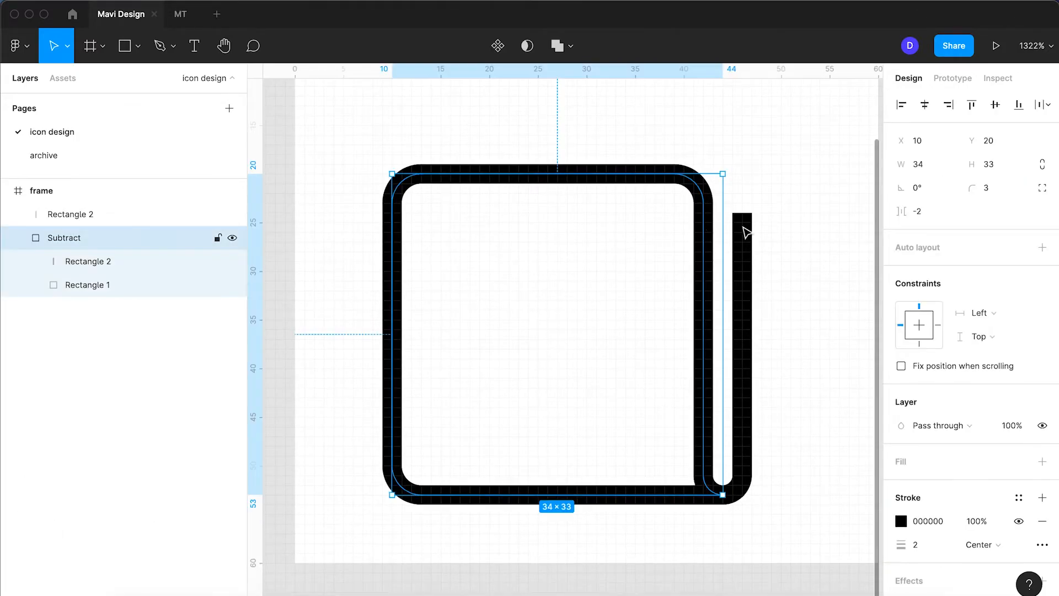
click(790, 323)
click(744, 354)
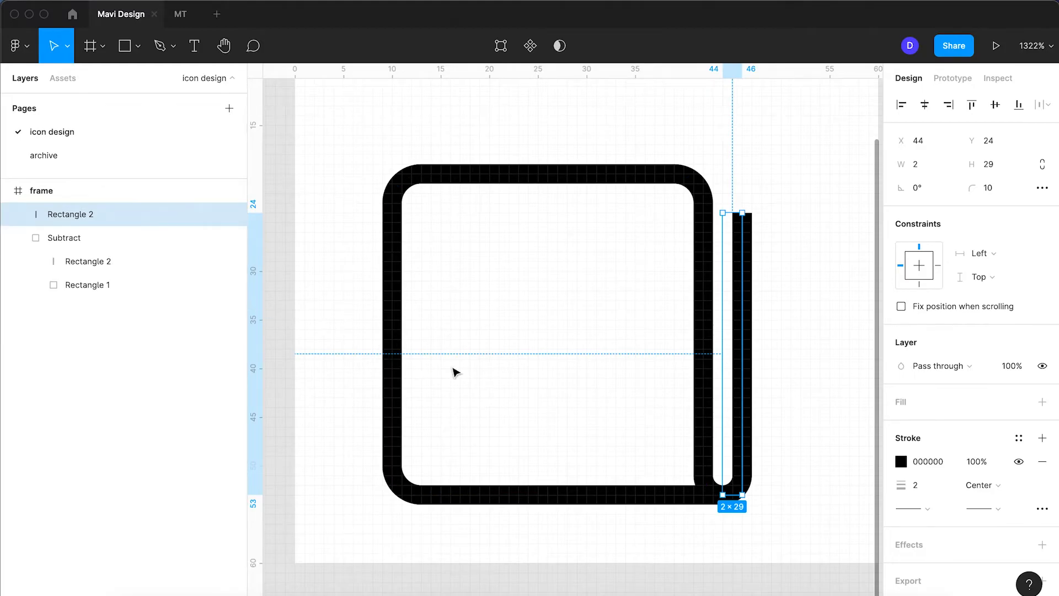
click(18, 237)
drag(792, 525, 475, 300)
key(super+g)
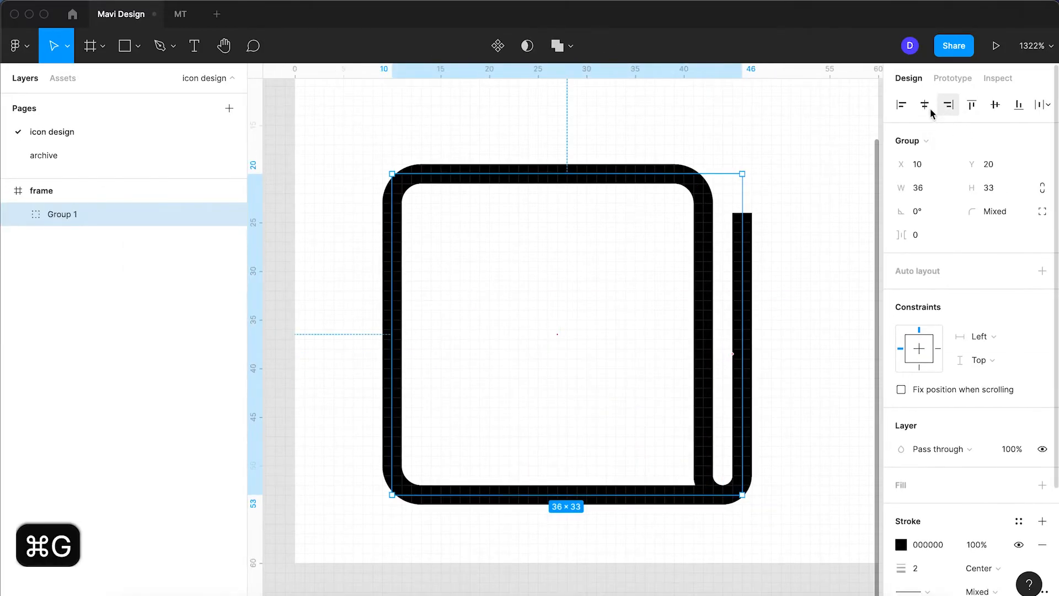
click(924, 105)
click(994, 107)
scroll(822, 160, down, 5)
click(823, 158)
Draw a rectangle about 22 × 4 inside the outline near its upper edge, at about X 17, Y 17.
key(space)
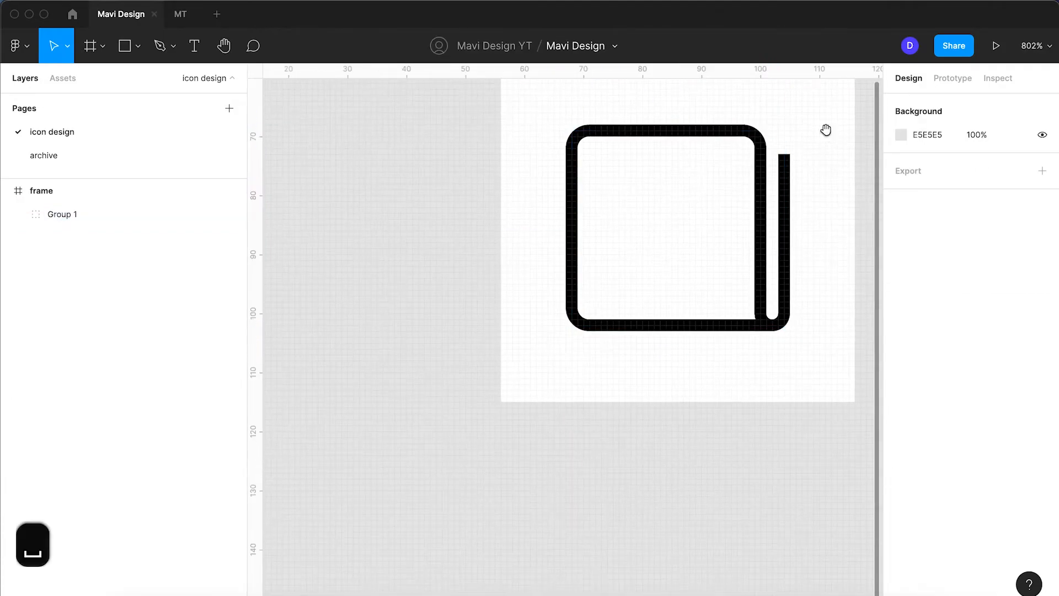
drag(825, 131, 760, 230)
scroll(764, 215, up, 5)
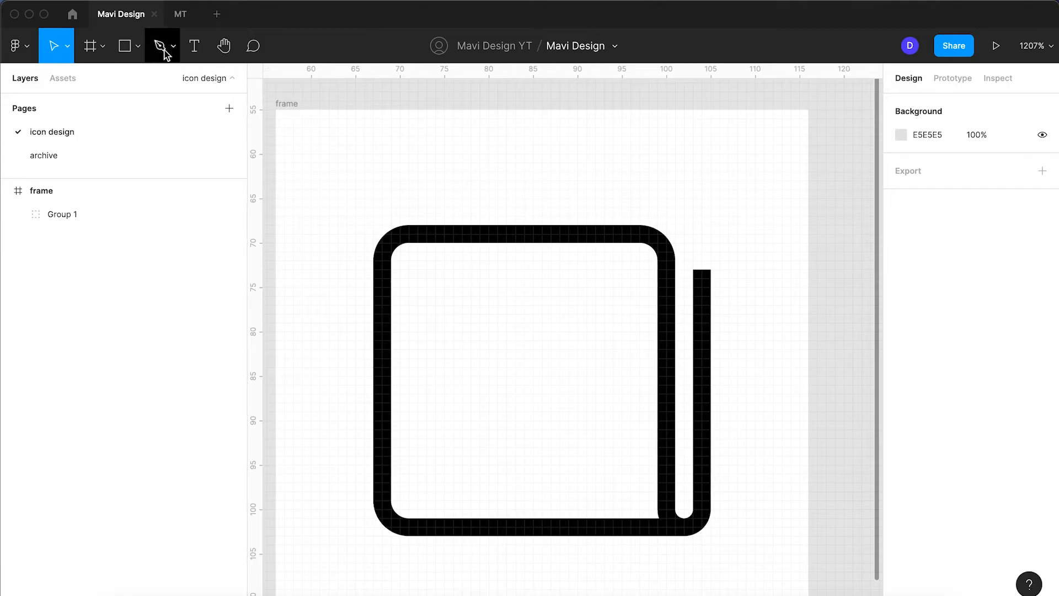
click(127, 48)
drag(430, 266, 627, 292)
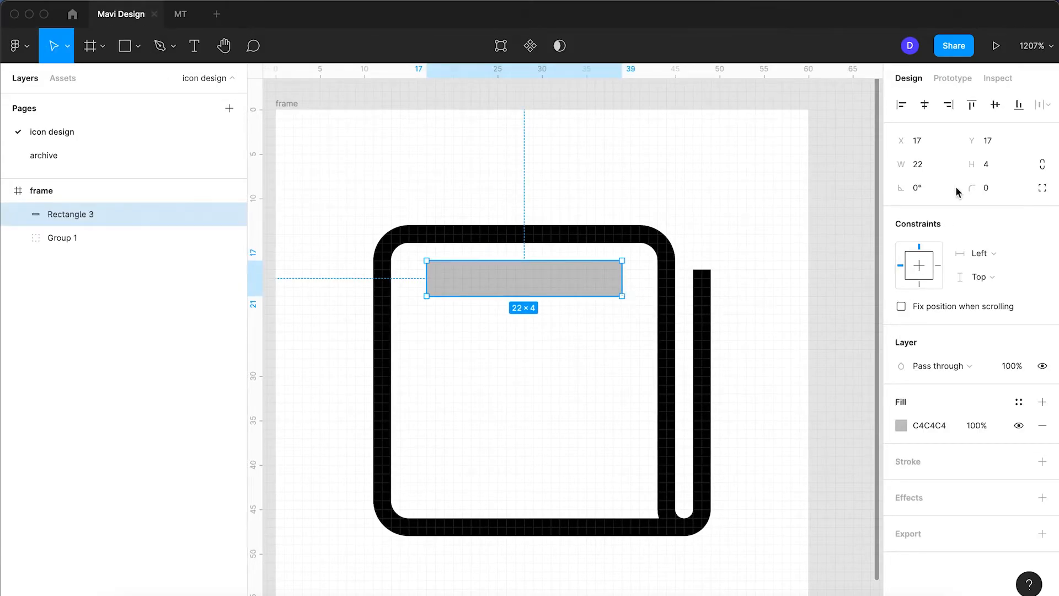
Set the new bar's fill to black, 000000.
drag(971, 188, 20, 194)
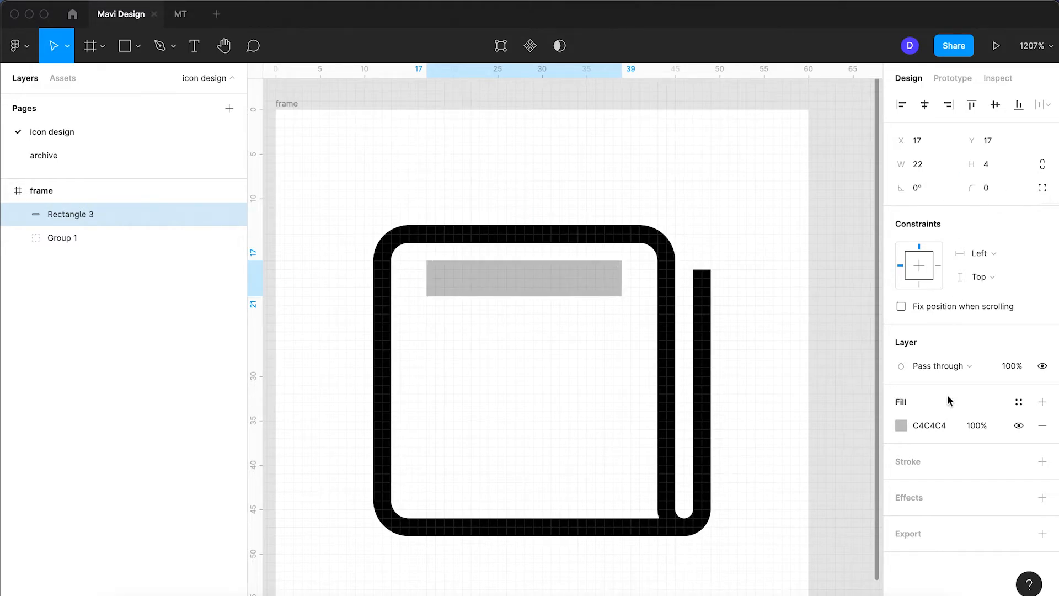
text(0)
key(Return)
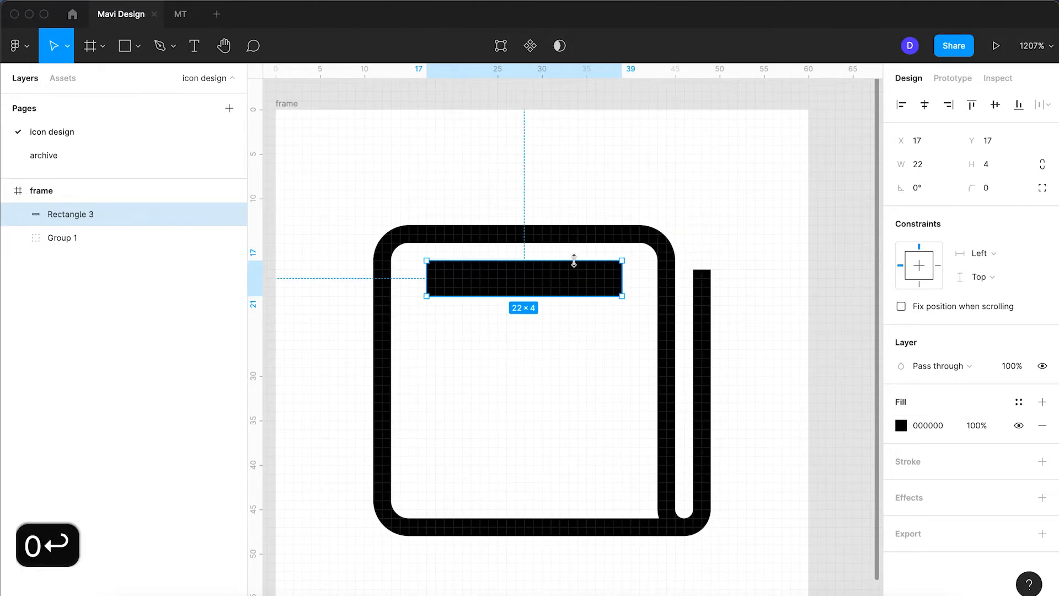
Narrow the black bar symmetrically to a width of 16, starting at X 20.
scroll(571, 266, up, 3)
scroll(590, 367, up, 5)
drag(661, 368, 616, 370)
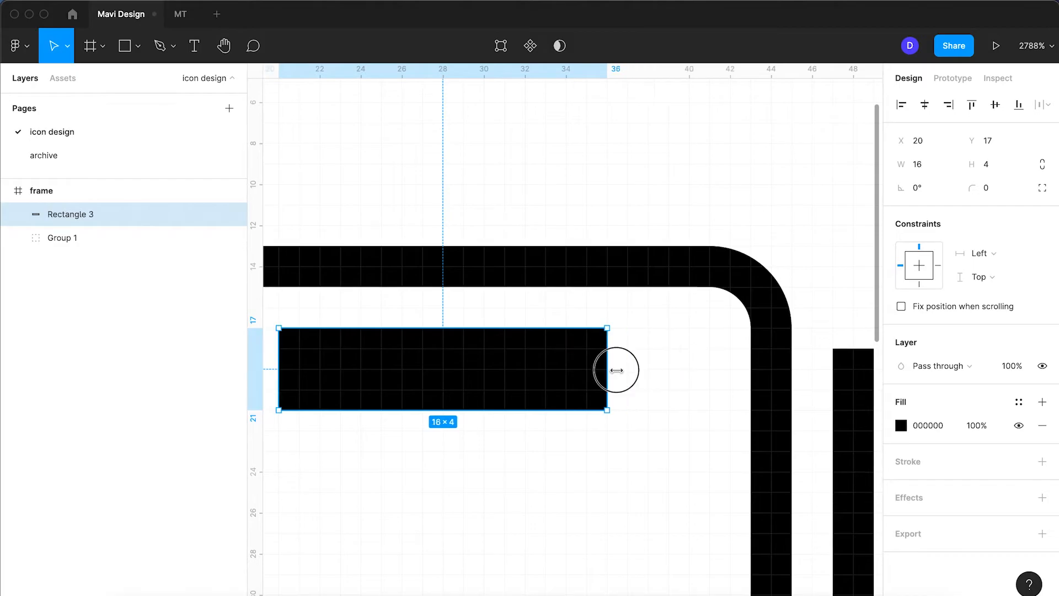
scroll(618, 370, down, 5)
click(579, 346)
scroll(546, 378, up, 4)
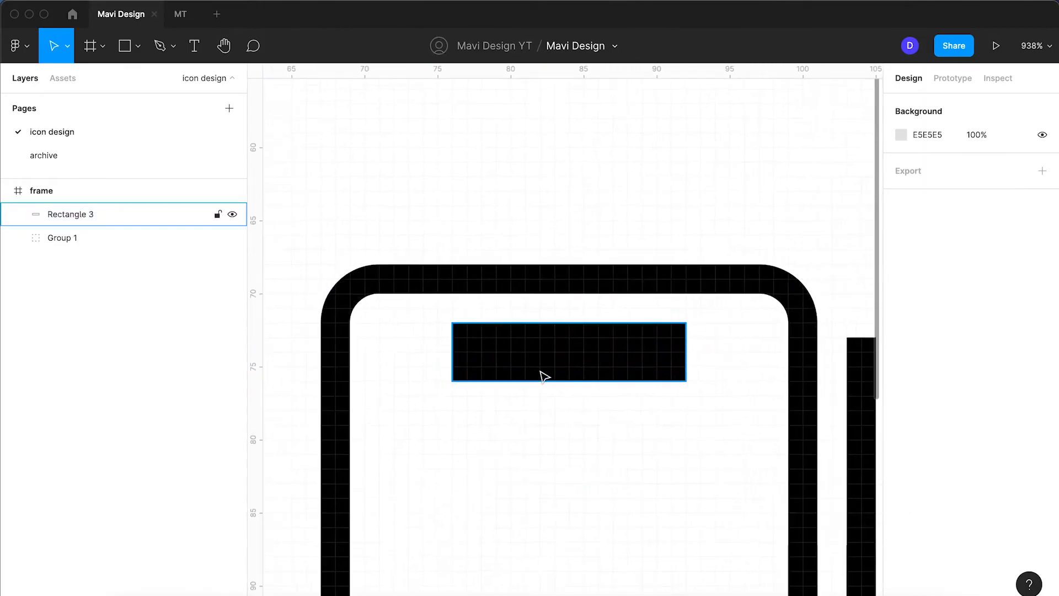
Copy the bar as a 3 × 2 block at X 15, Y 18, and duplicate that block to X 38 on the bar's other side.
click(582, 364)
drag(587, 368, 500, 366)
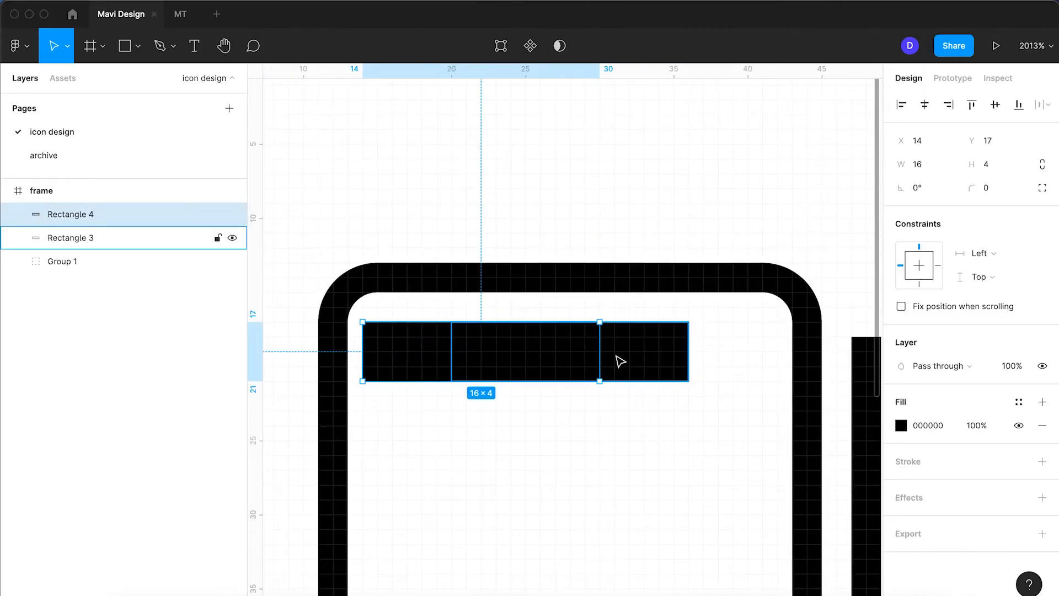
drag(599, 356, 426, 352)
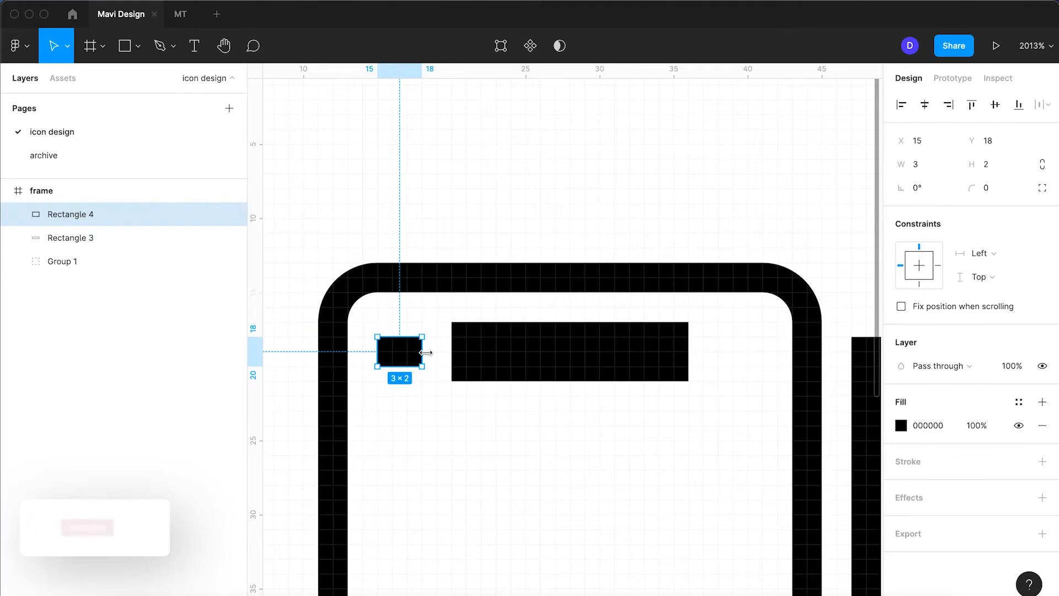
click(479, 184)
click(394, 361)
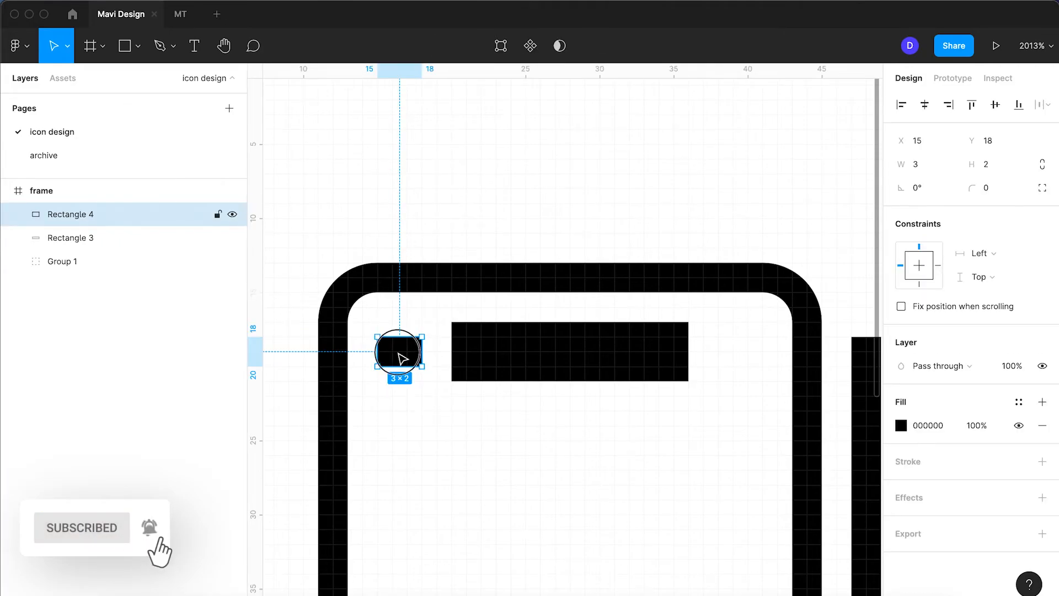
drag(398, 361, 739, 358)
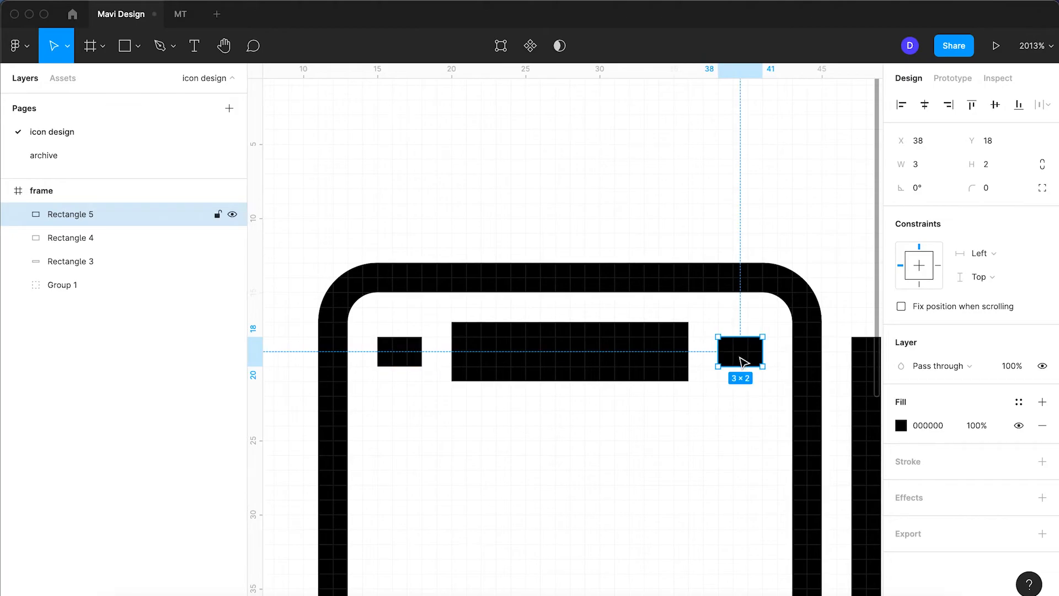
Set the layer opacity of both small 3 × 2 blocks to 40%.
shift+click(400, 364)
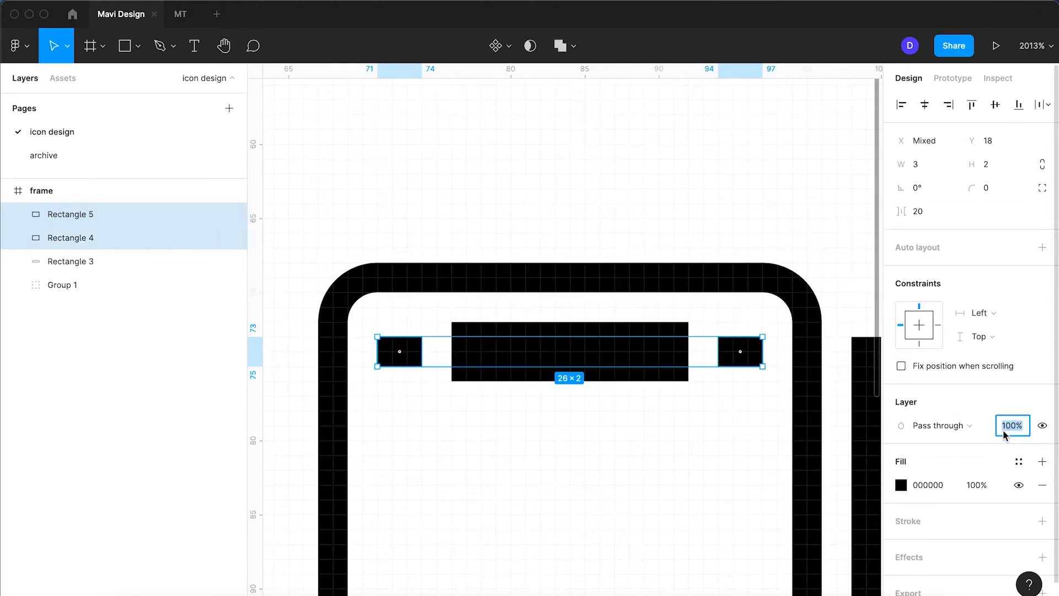
text(41)
key(BackSpace)
text(0)
key(Return)
click(669, 168)
scroll(672, 170, down, 5)
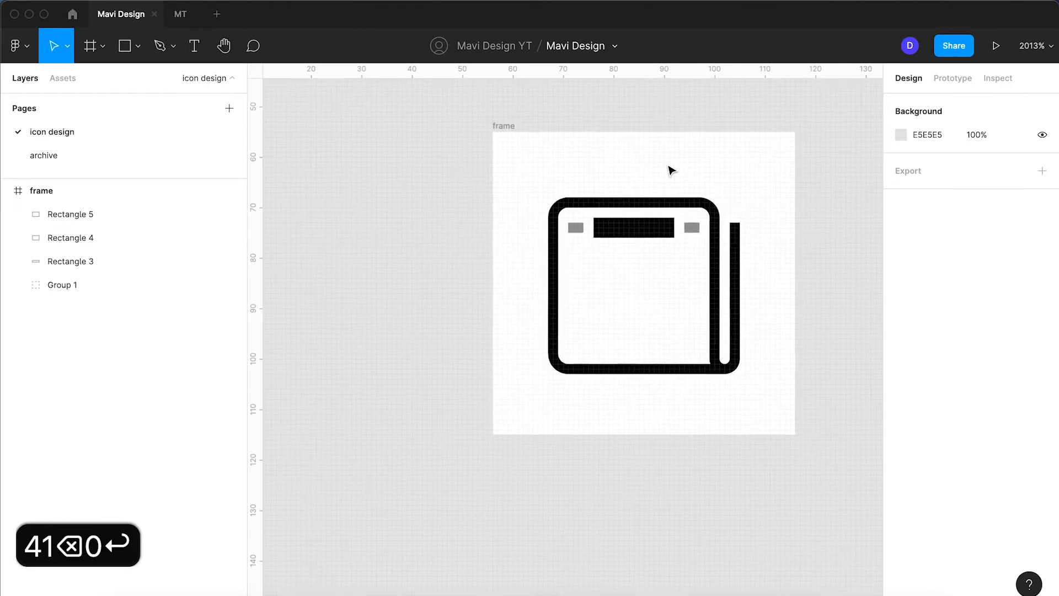
Move both small grey blocks down to Y 19 so their lower edges align with the central bar.
scroll(672, 170, up, 3)
click(688, 268)
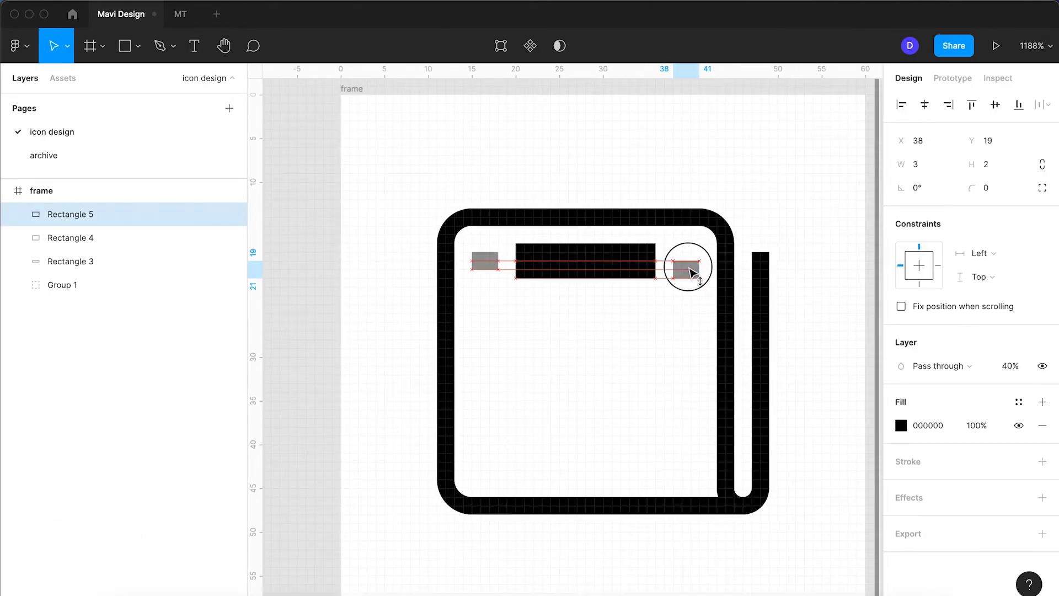
scroll(685, 244, up, 3)
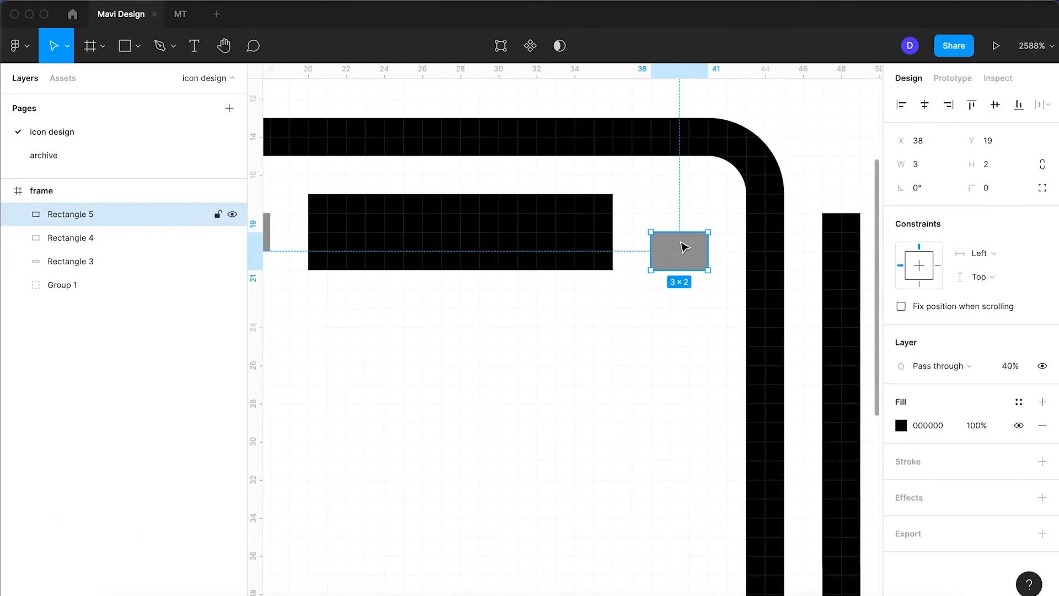
scroll(537, 227, down, 2)
click(346, 236)
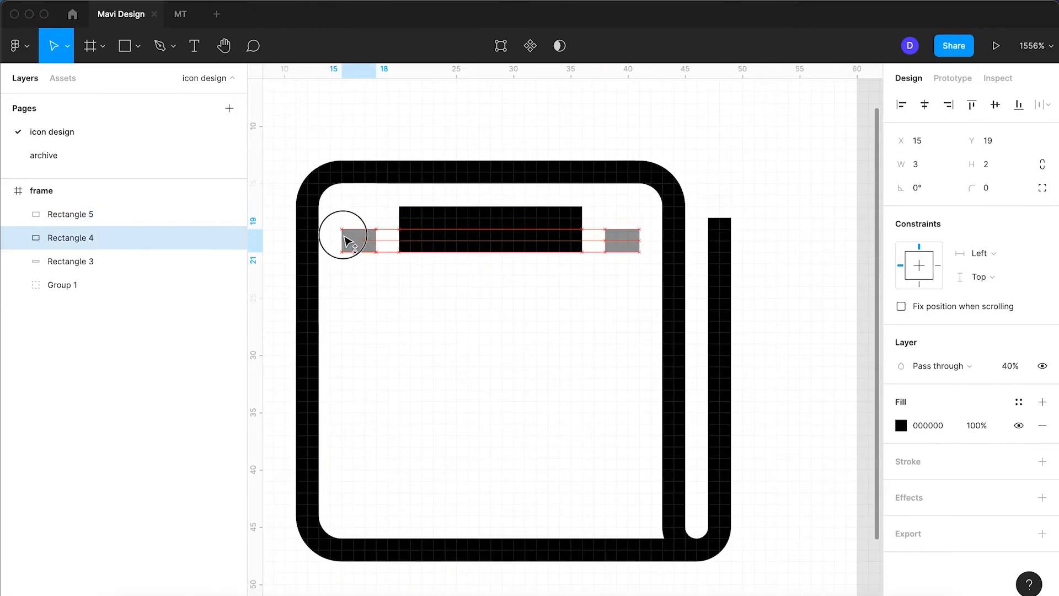
click(551, 135)
Set the corner radius of both small grey blocks to 8.
click(548, 239)
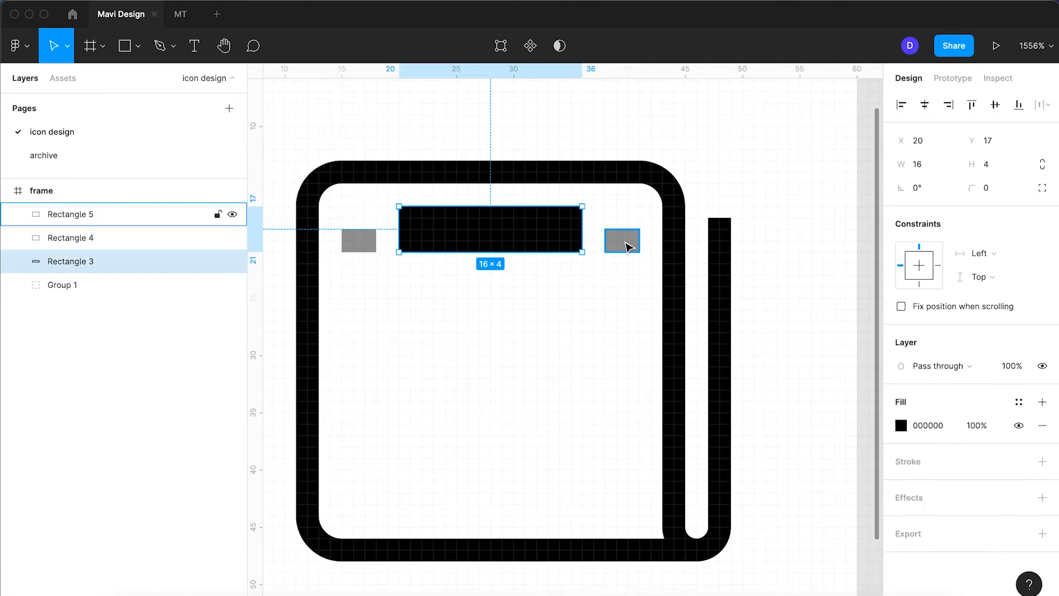
click(628, 246)
shift+click(358, 240)
click(993, 187)
text(8)
key(Return)
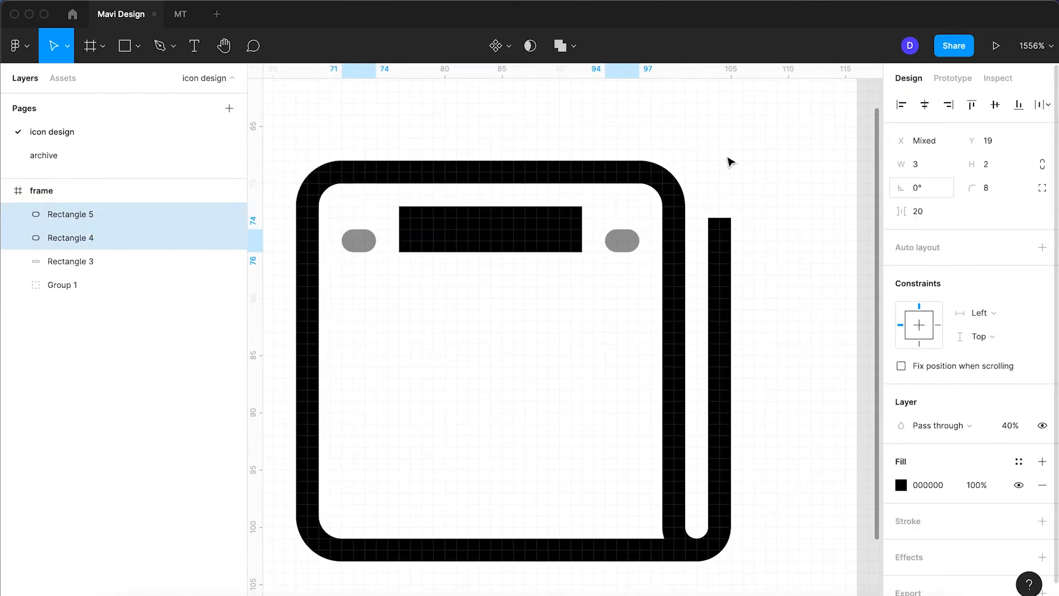
Round the central black bar with a corner radius of 6.
click(841, 183)
click(504, 234)
text(8)
key(Return)
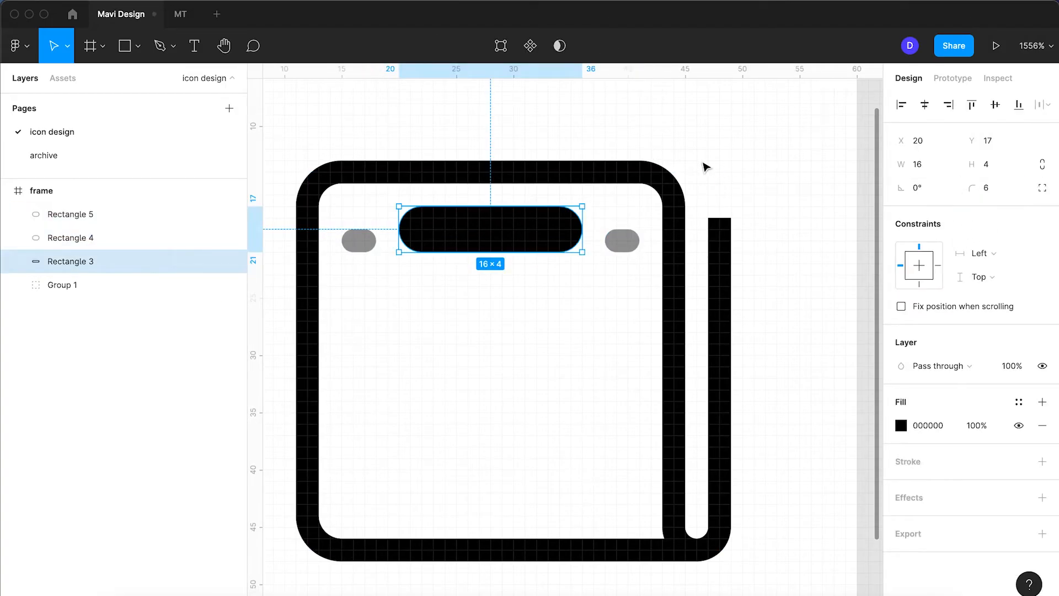
click(491, 277)
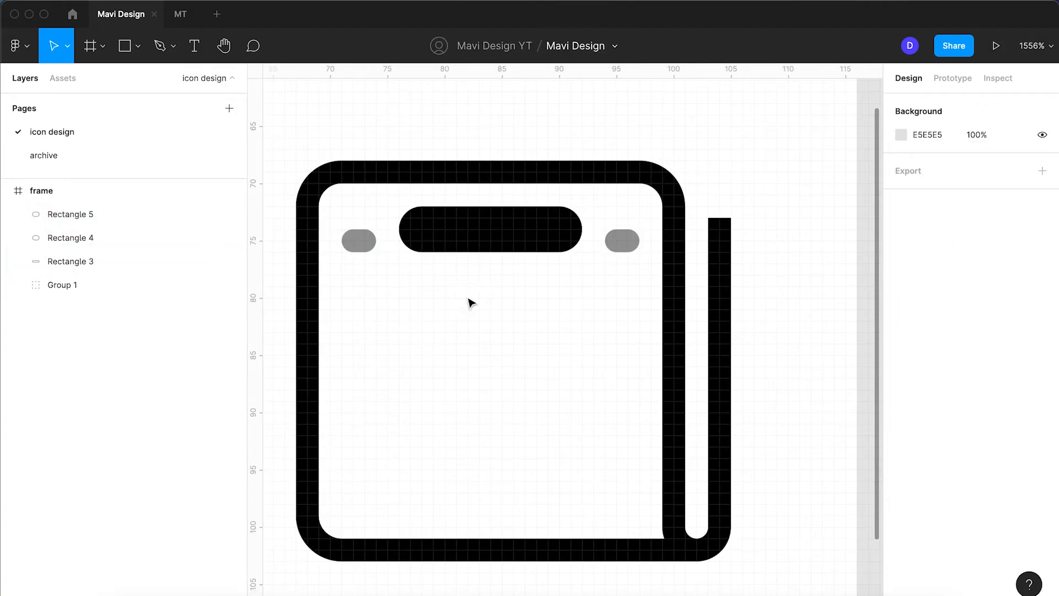
Duplicate the central pill below at Y 23 and resize the copy to 26 × 2, starting at X 15.
scroll(469, 298, up, 3)
drag(484, 207, 499, 298)
drag(362, 297, 298, 299)
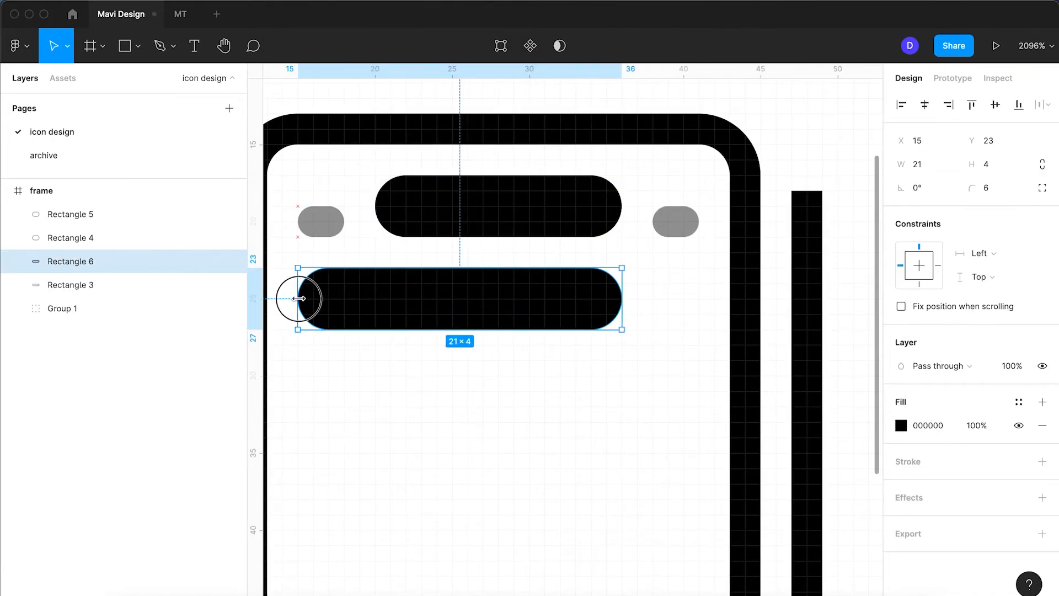
drag(620, 298, 699, 299)
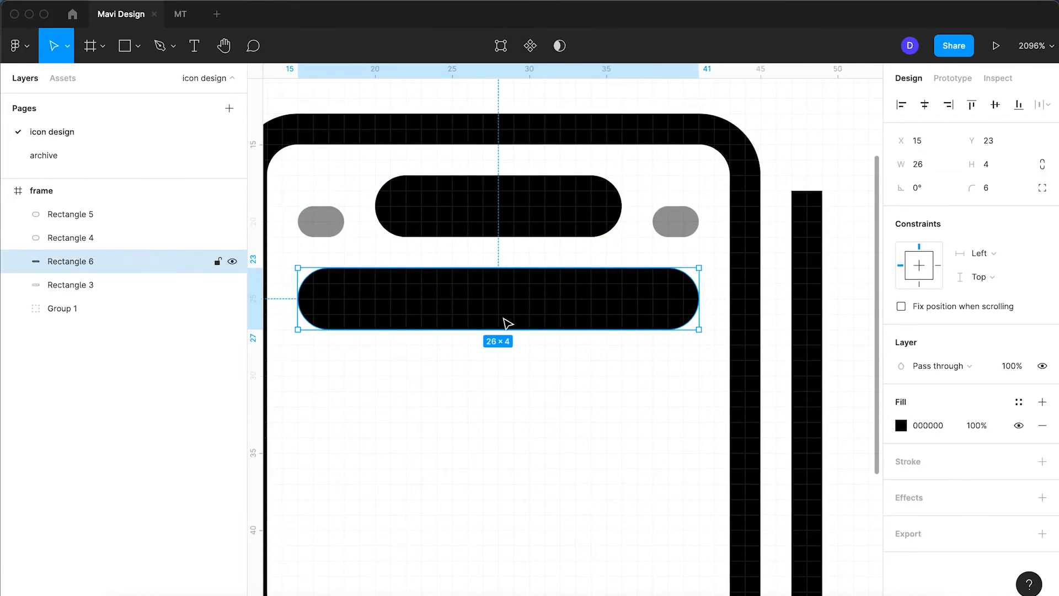
drag(501, 325, 505, 301)
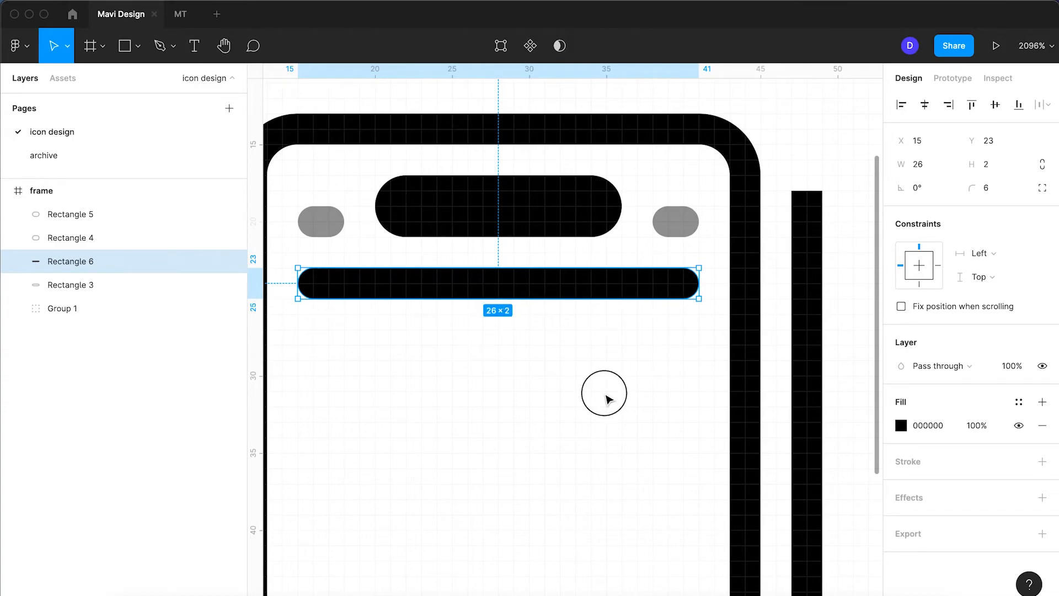
click(607, 396)
click(691, 288)
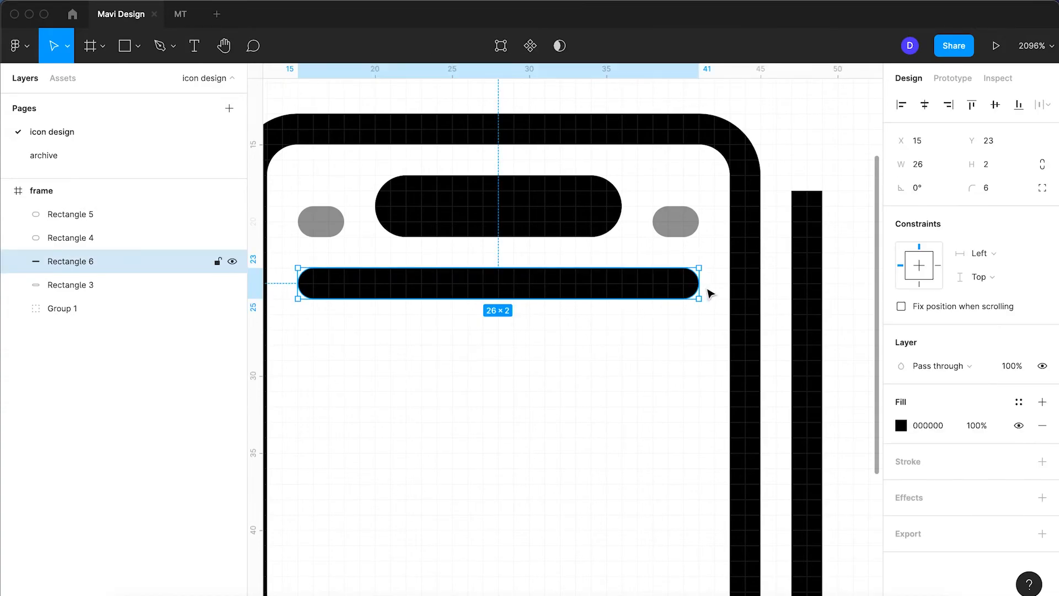
Duplicate the central pill below the long bar as a 10 × 8 block at X 15, Y 27, with corner radius 1.
click(672, 366)
click(539, 230)
drag(539, 229, 468, 367)
drag(544, 392, 451, 456)
drag(972, 188, 930, 190)
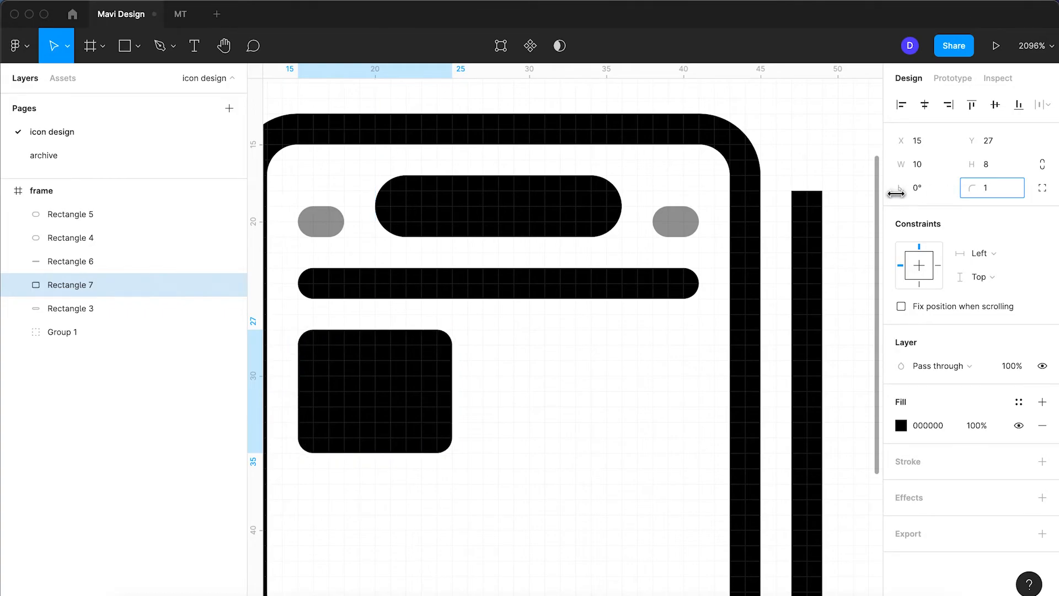
Set the layer opacity of the 10 × 8 block to 40%.
click(1022, 367)
text(40)
key(Return)
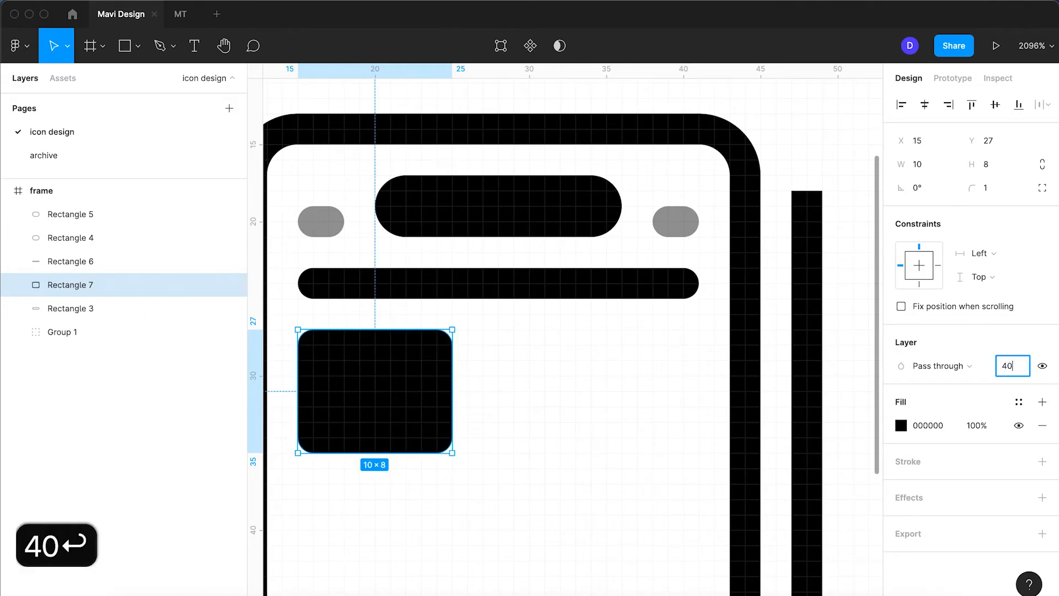
click(556, 342)
scroll(555, 342, down, 5)
scroll(539, 362, up, 3)
key(Escape)
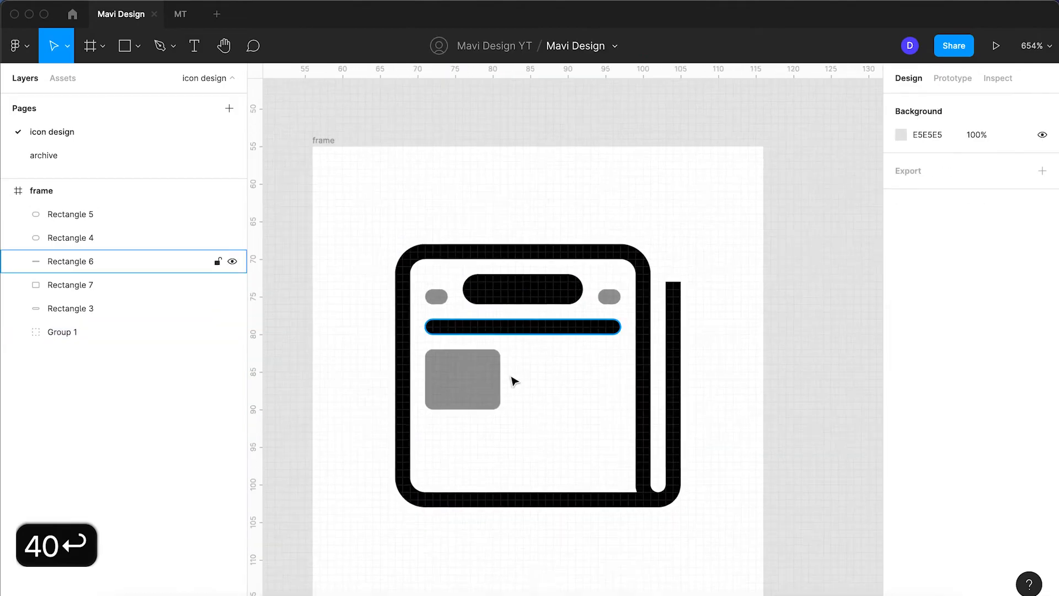
Duplicate the long bar beside the grey block at X 27, Y 27, and resize the copy to a 14 × 1 line.
click(444, 371)
key(space)
drag(558, 384, 520, 372)
scroll(522, 373, up, 4)
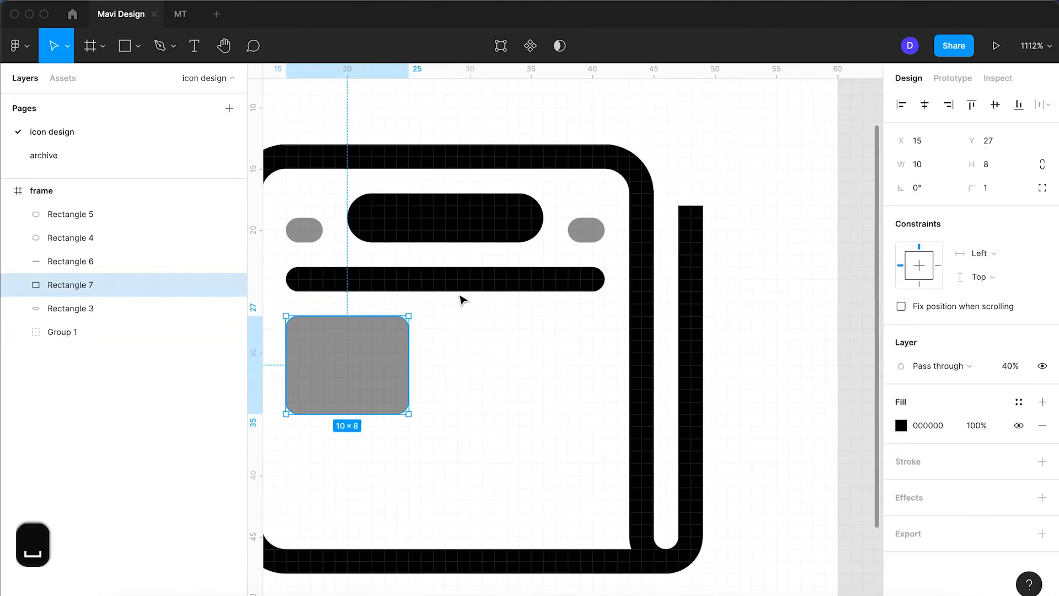
click(432, 282)
drag(445, 283, 575, 331)
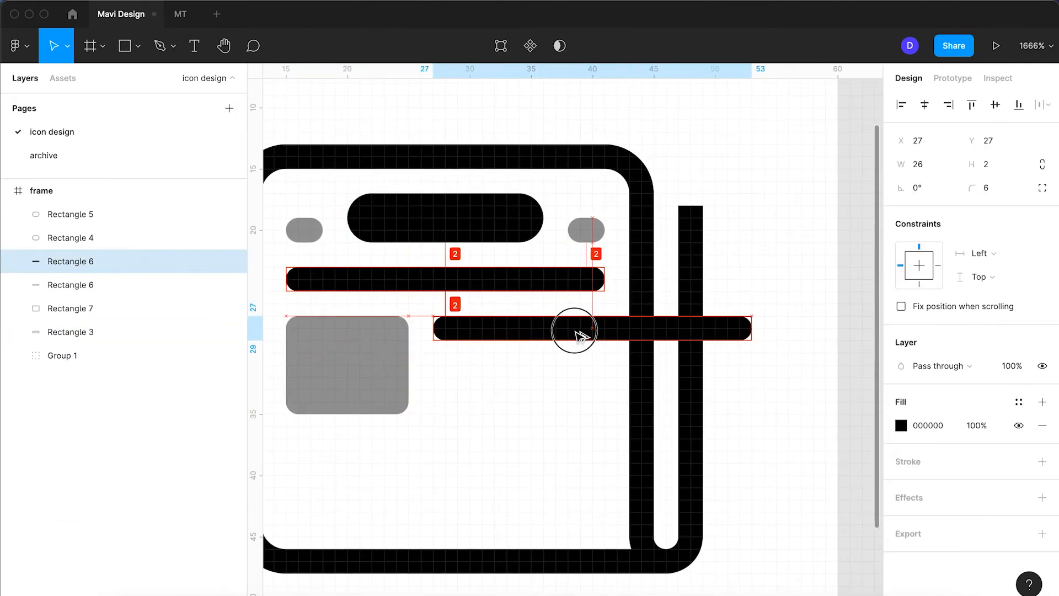
drag(746, 328, 579, 378)
Duplicate the thin line downward to form a stack of four lines spaced 1 apart.
drag(557, 339, 578, 379)
shift+click(572, 322)
click(557, 470)
click(546, 396)
click(794, 347)
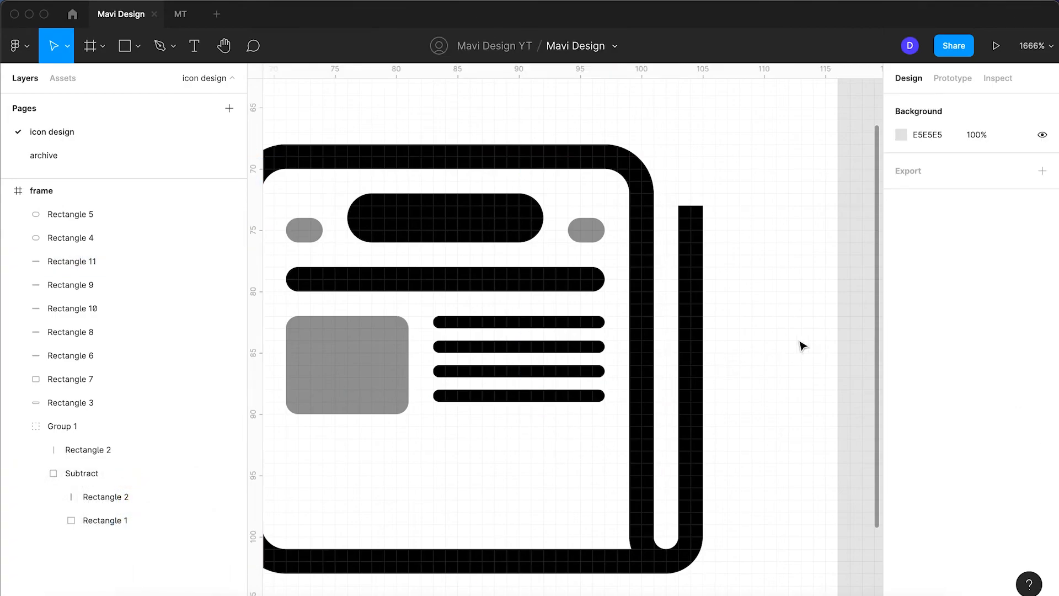
Add two more thin lines below the stack, the last at Y 37, and extend the grey block down to the fifth line's lower edge.
key(super+eacute)
scroll(568, 350, up, 10)
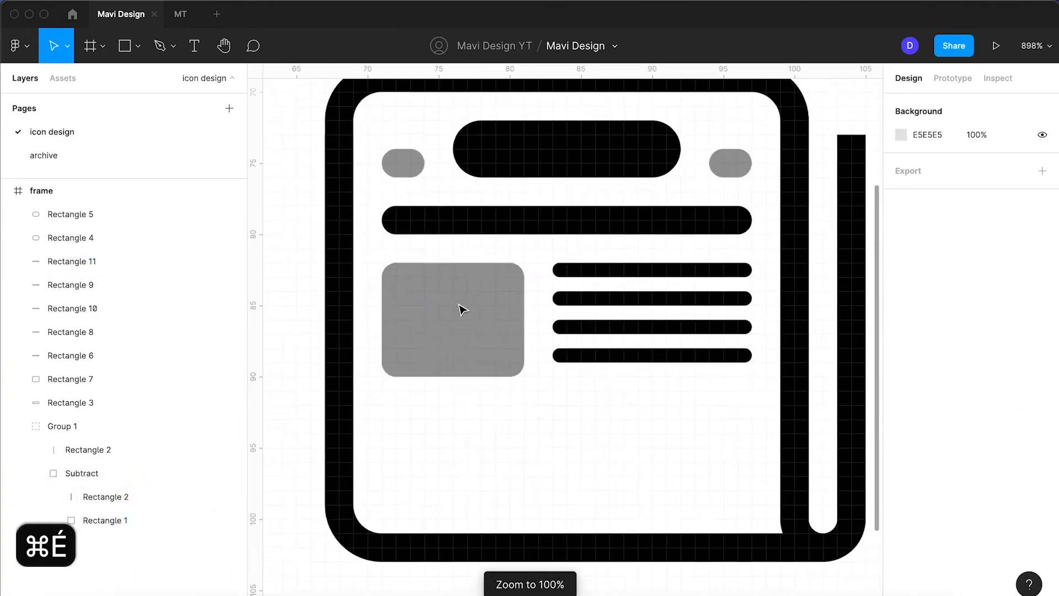
click(683, 363)
click(524, 370)
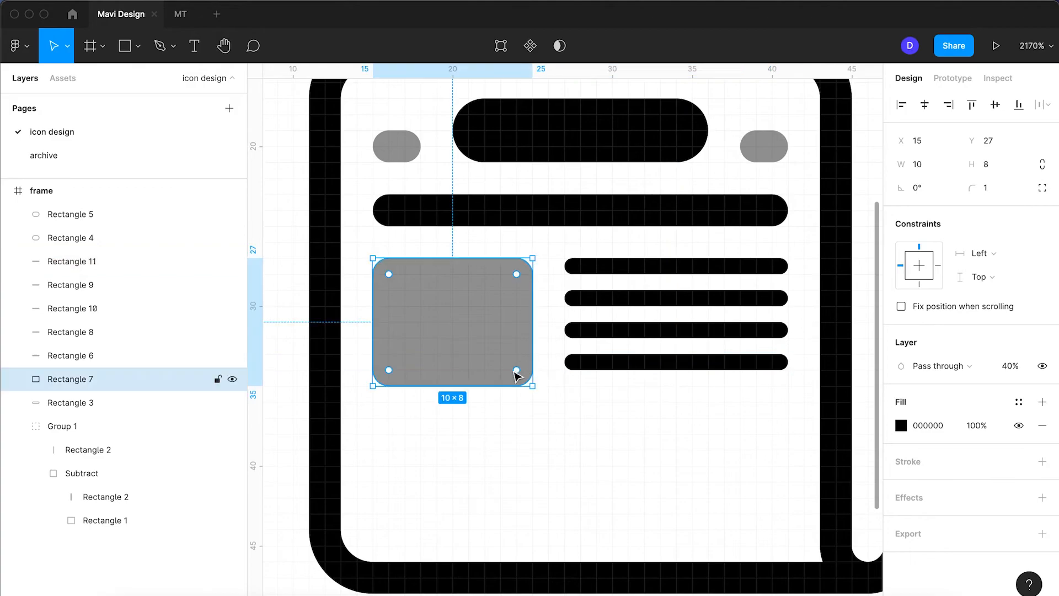
click(674, 363)
drag(674, 364, 695, 433)
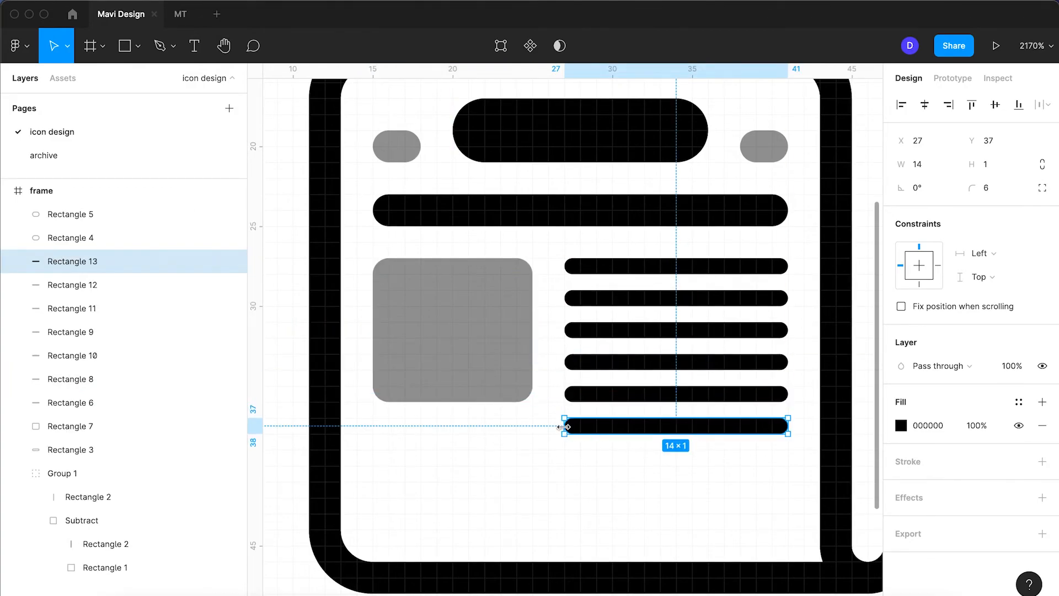
Widen the lowest thin line to 26 starting at X 15, and duplicate it downward to form four full-width lines.
drag(549, 427, 375, 428)
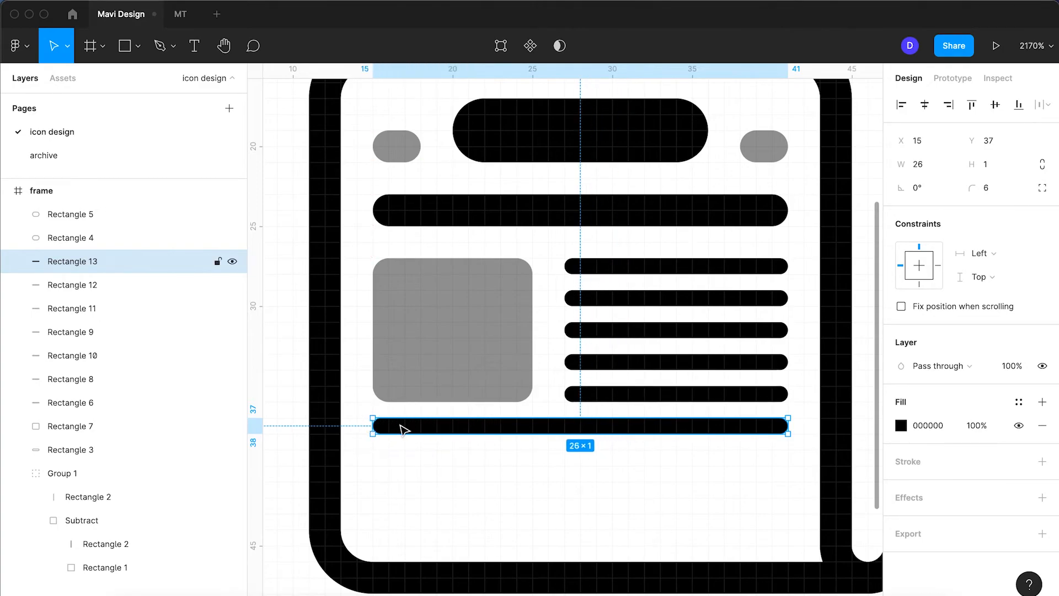
drag(576, 428, 568, 449)
key(super+d)
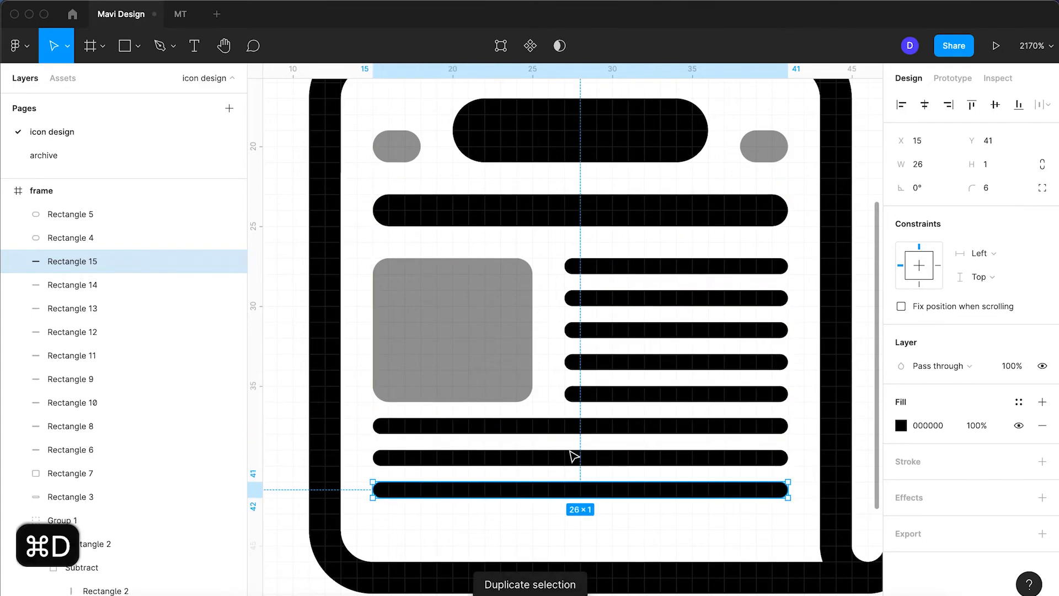
key(super+d)
click(295, 382)
Select all nine thin text lines beside and below the grey block and set their layer opacity to 40%.
scroll(295, 382, down, 5)
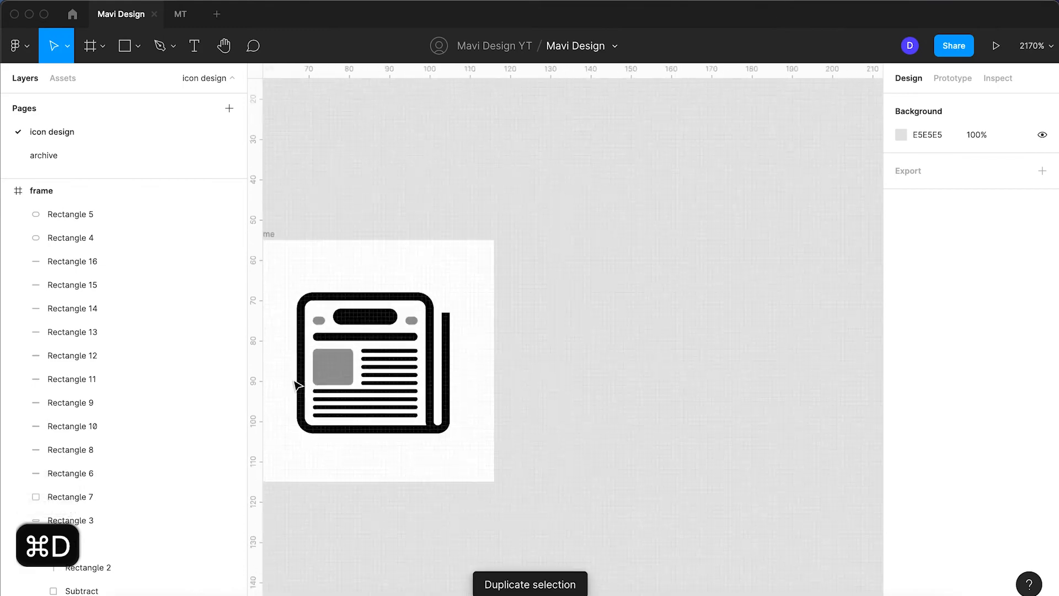
scroll(344, 316, up, 5)
click(380, 330)
click(533, 242)
drag(534, 235, 752, 198)
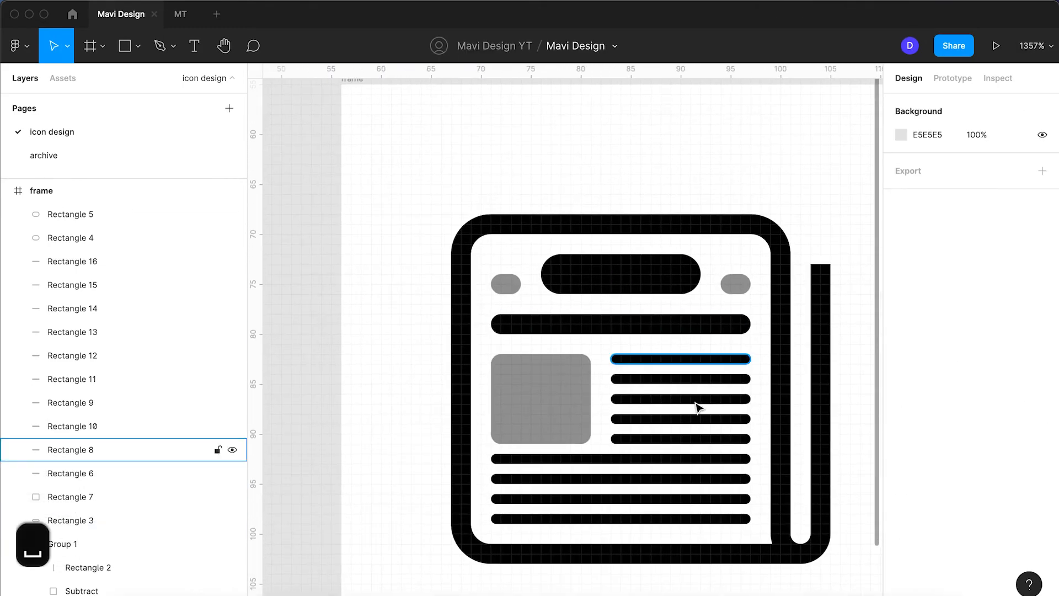
click(689, 359)
shift+click(690, 378)
shift+click(690, 398)
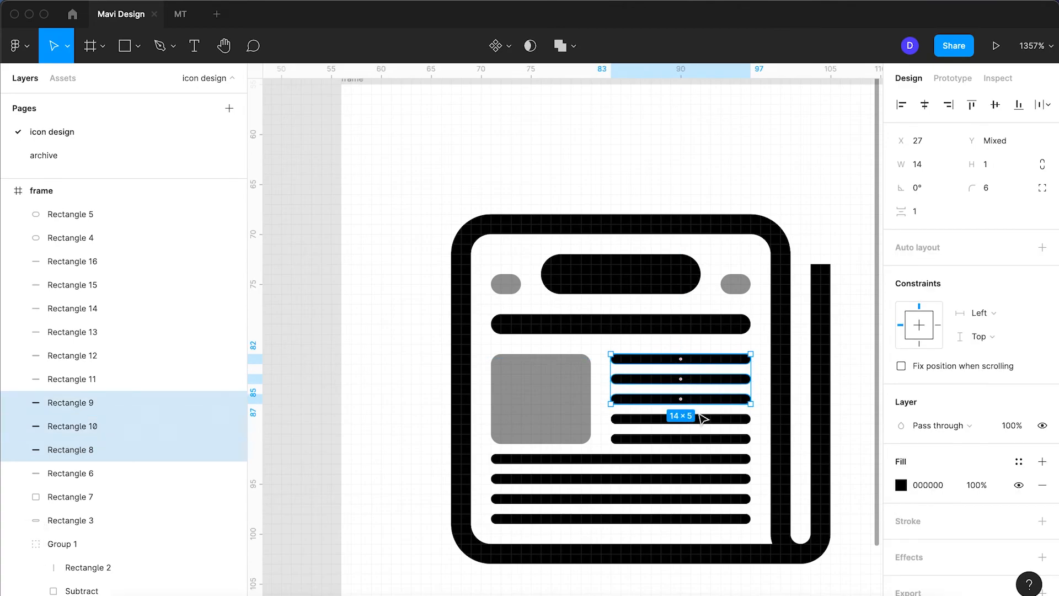
shift+click(702, 419)
shift+click(717, 438)
shift+click(724, 459)
shift+click(727, 478)
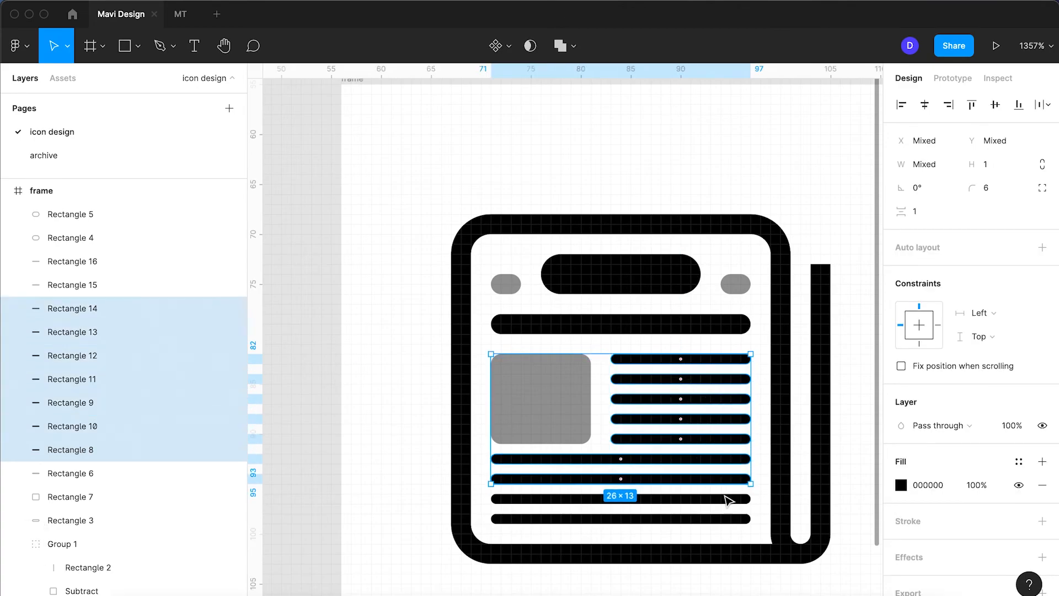
shift+click(728, 499)
shift+click(730, 518)
text(4)
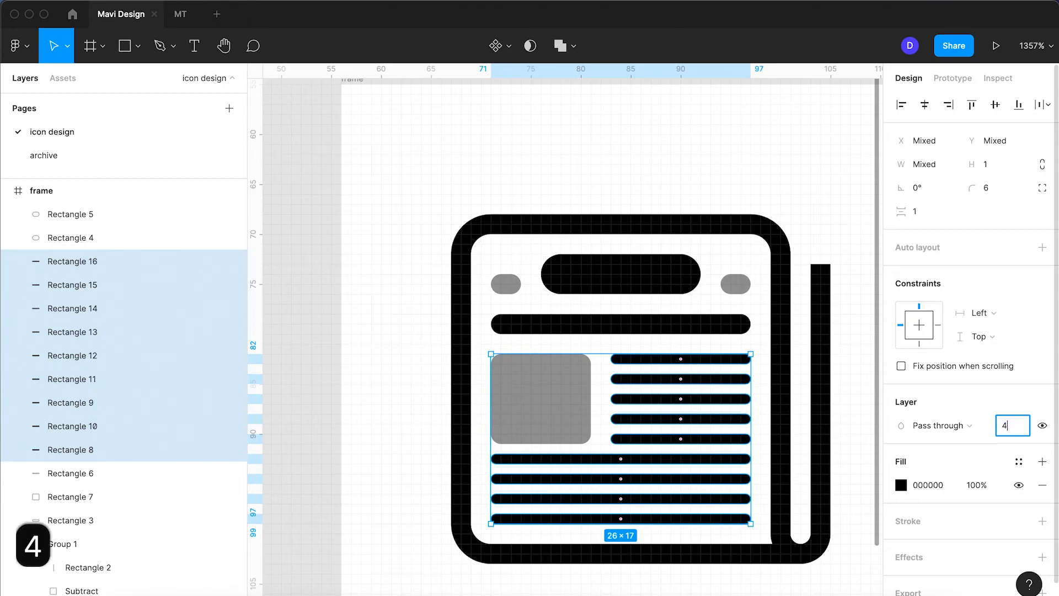
text(0)
key(Return)
click(349, 324)
Set the layer opacity of the grey image block to 20%.
scroll(345, 325, down, 10)
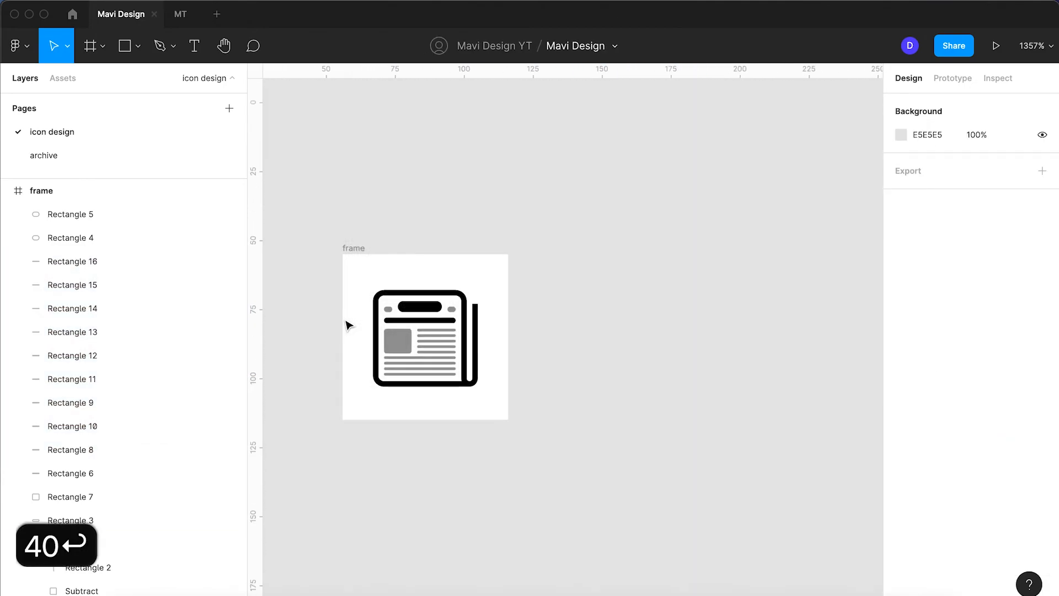
scroll(371, 314, up, 5)
click(437, 371)
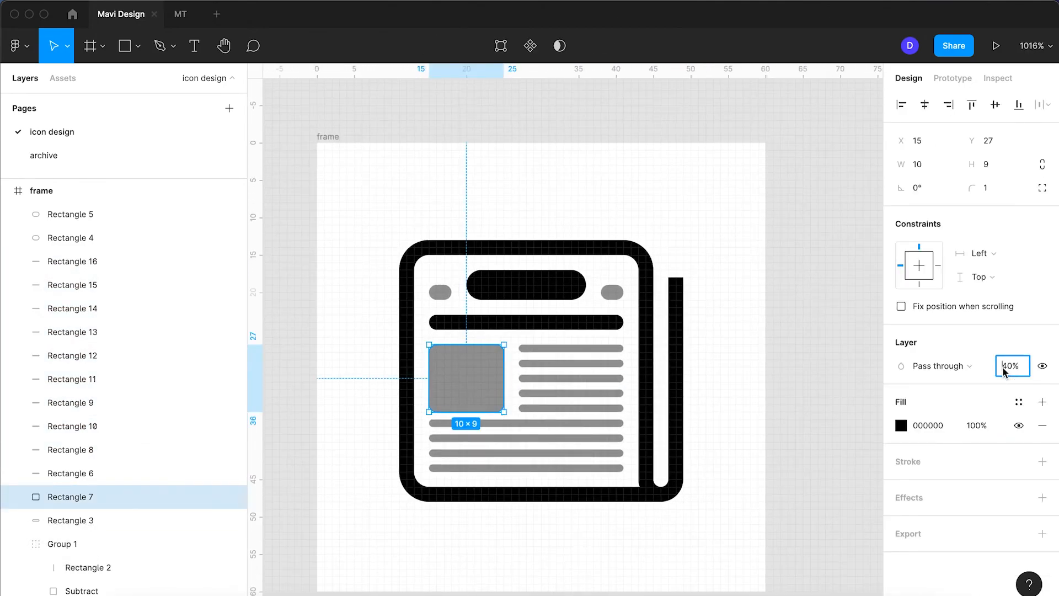
text(20)
key(Return)
click(699, 382)
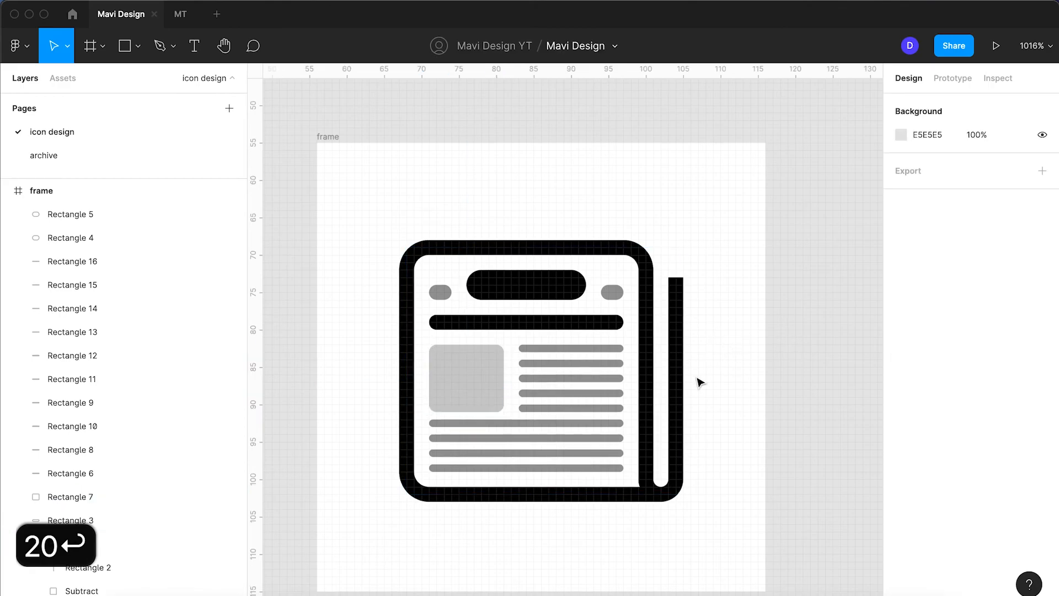
Shorten the outer line of the newspaper's curled side by moving its upper end point down to Y 25.
click(676, 336)
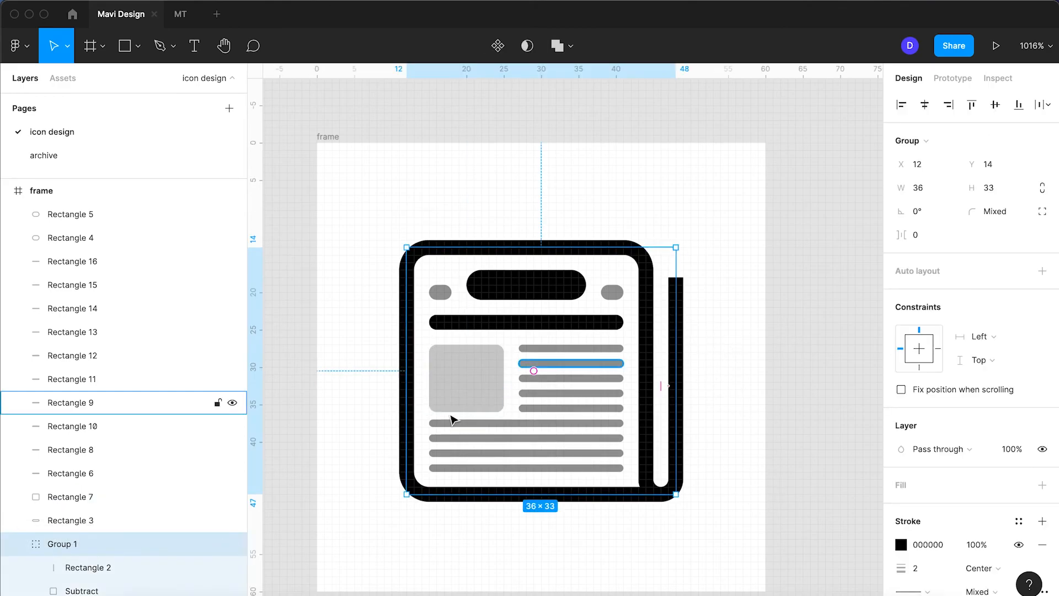
click(112, 568)
key(Return)
click(676, 278)
key(shift+Down)
key(Up)
key(Up)
key(Up)
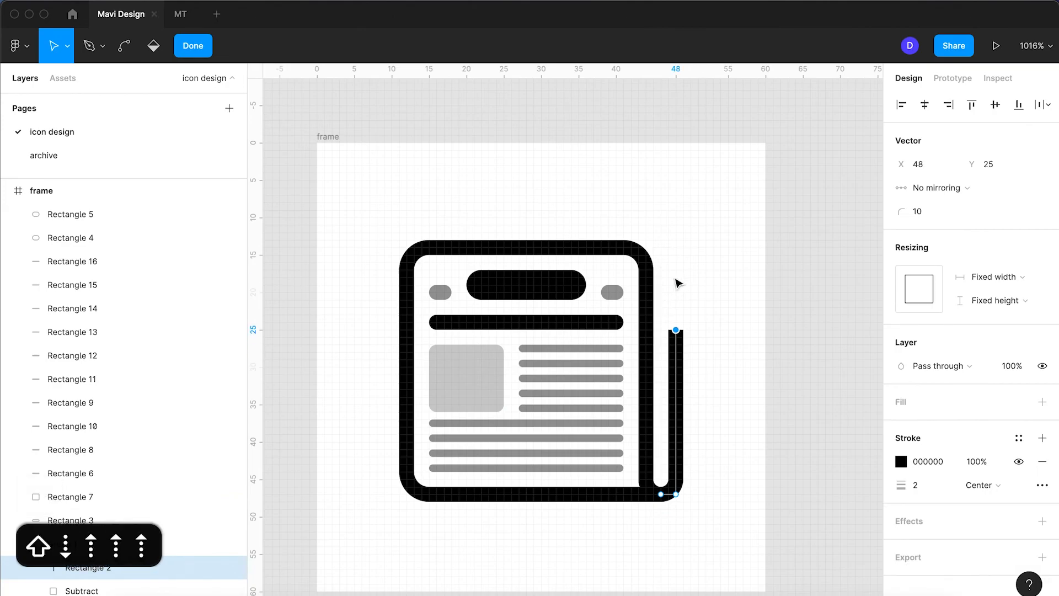
key(Return)
click(717, 316)
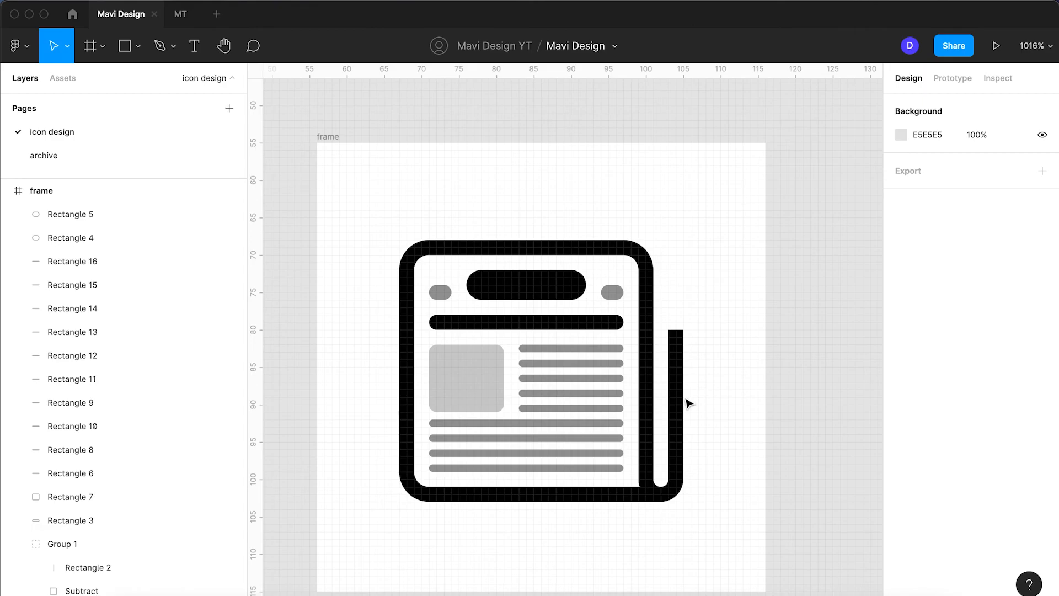
Try different corner radii on the newspaper outline group, first for all corners together and separately for a single corner.
click(661, 259)
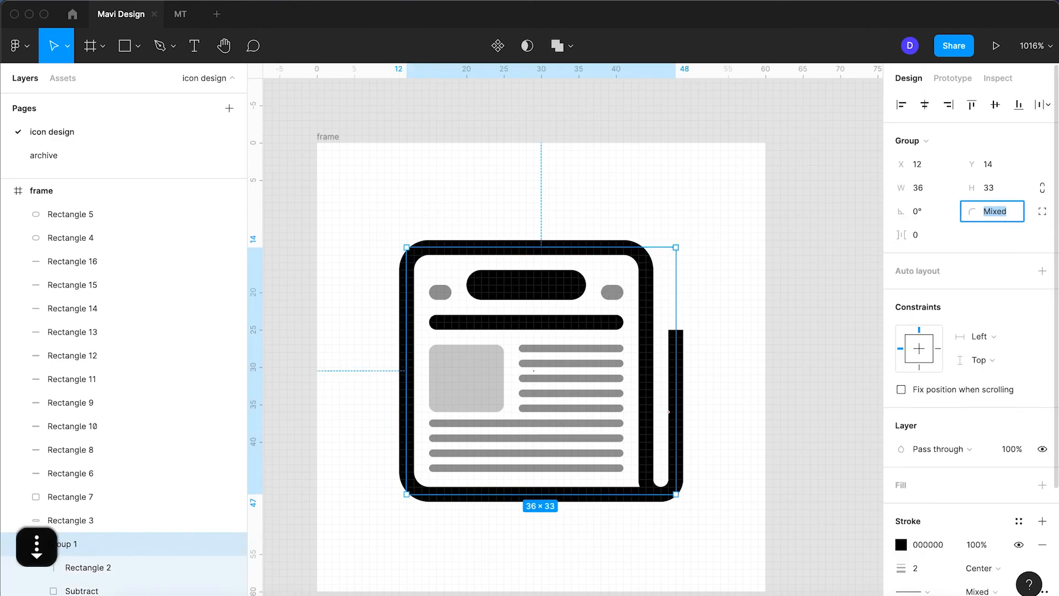
key(Down)
key(Down)
key(Down)
key(Down)
key(Down)
click(1039, 214)
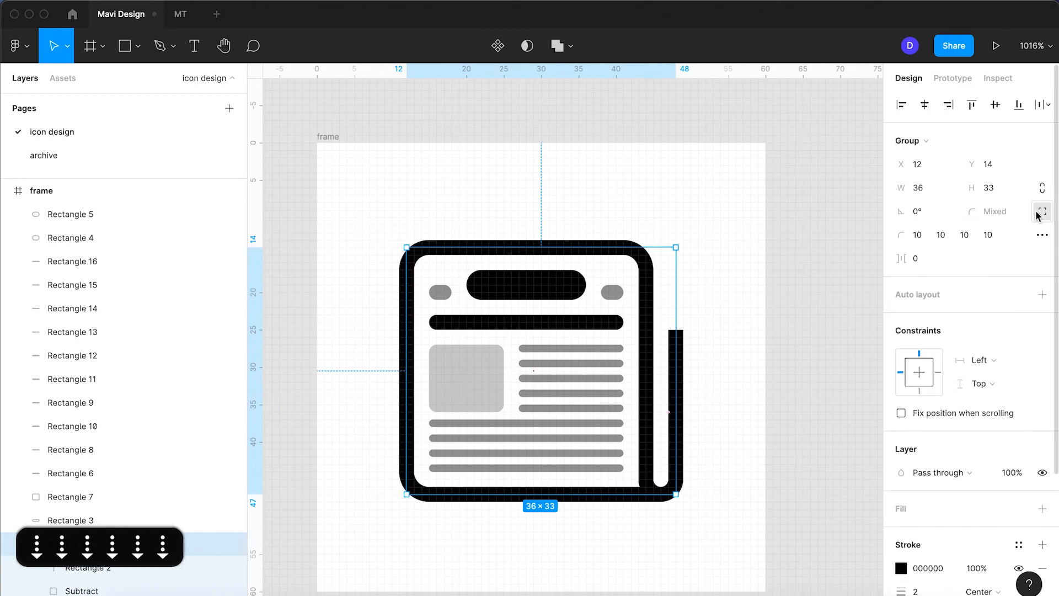
click(914, 233)
key(Down)
key(Up)
key(Up)
key(Return)
click(763, 260)
Group all the newspaper shapes and center the group horizontally in the frame.
click(558, 325)
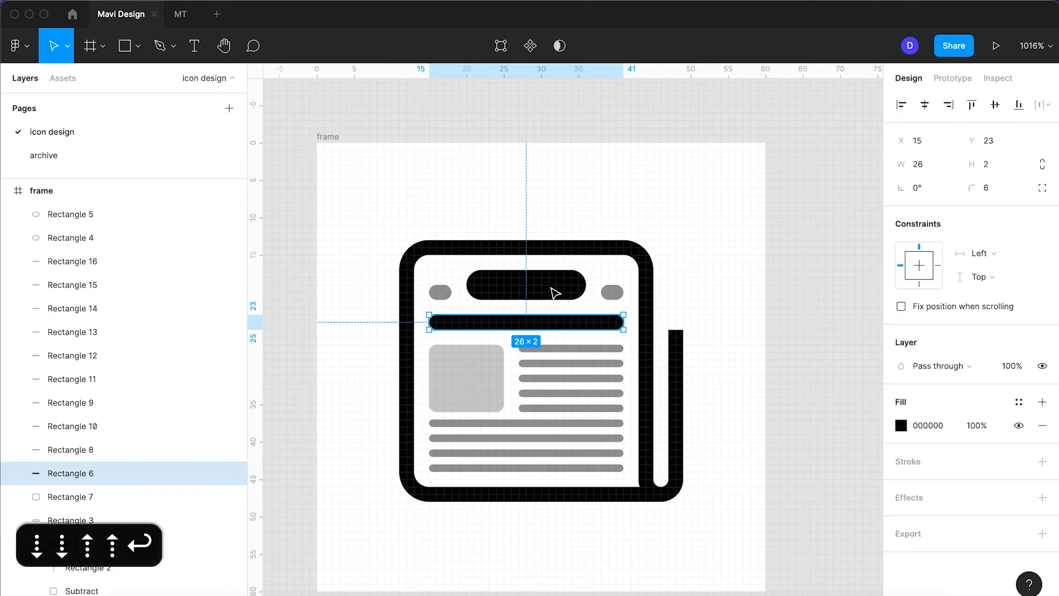
drag(346, 209, 742, 548)
key(super+g)
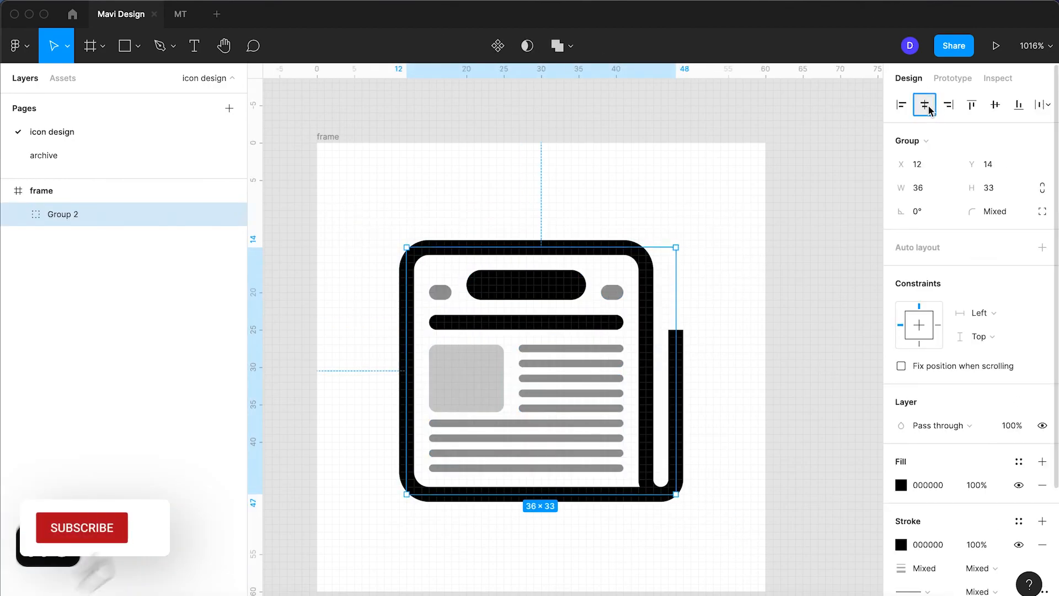
click(752, 384)
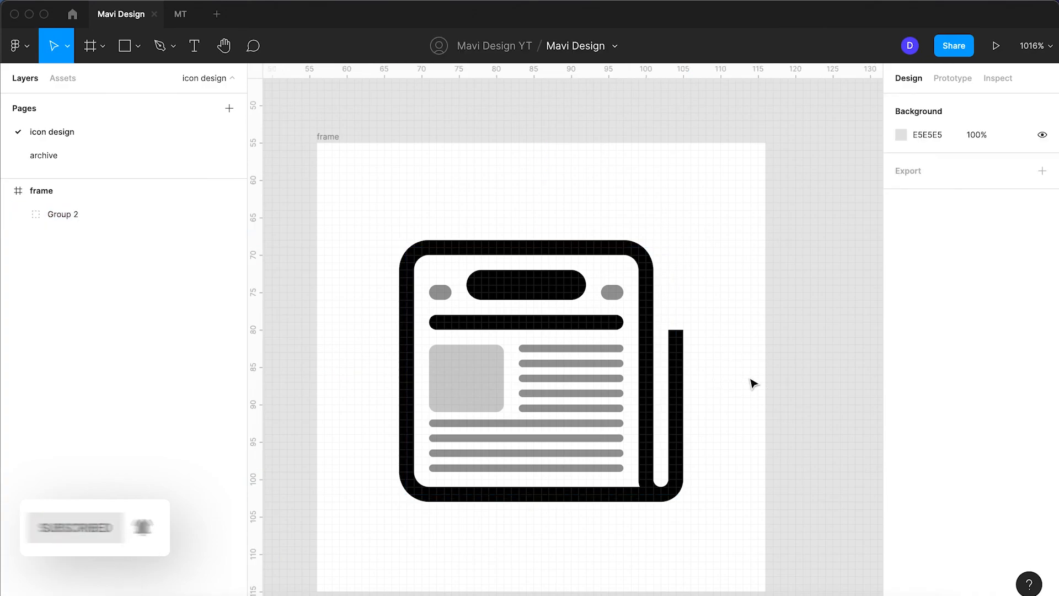
scroll(752, 383, down, 10)
scroll(753, 383, up, 4)
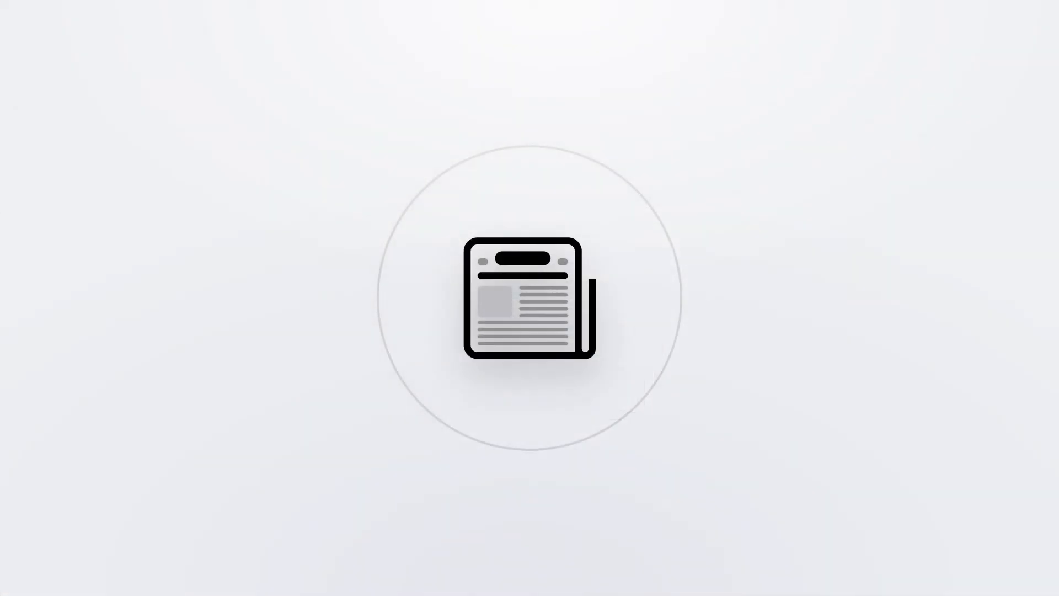